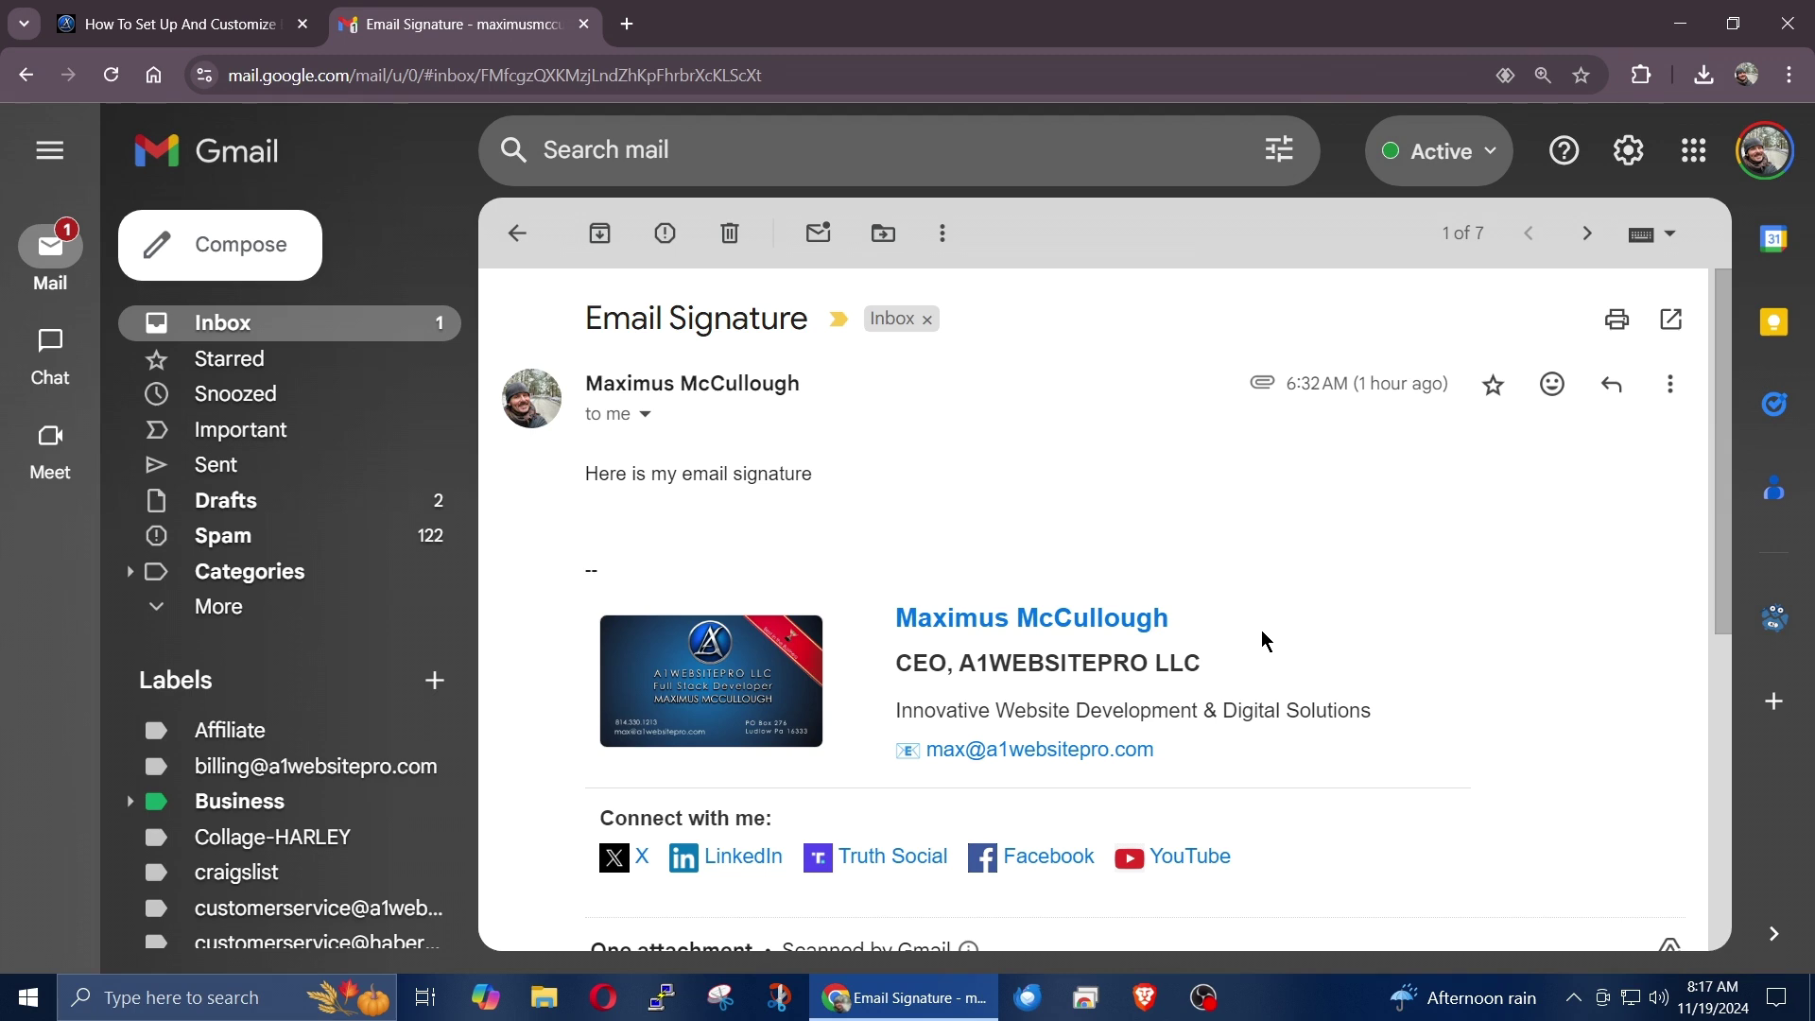
Step: Highlight the signature's CEO line and its tagline
scroll(1024, 428, down, 3)
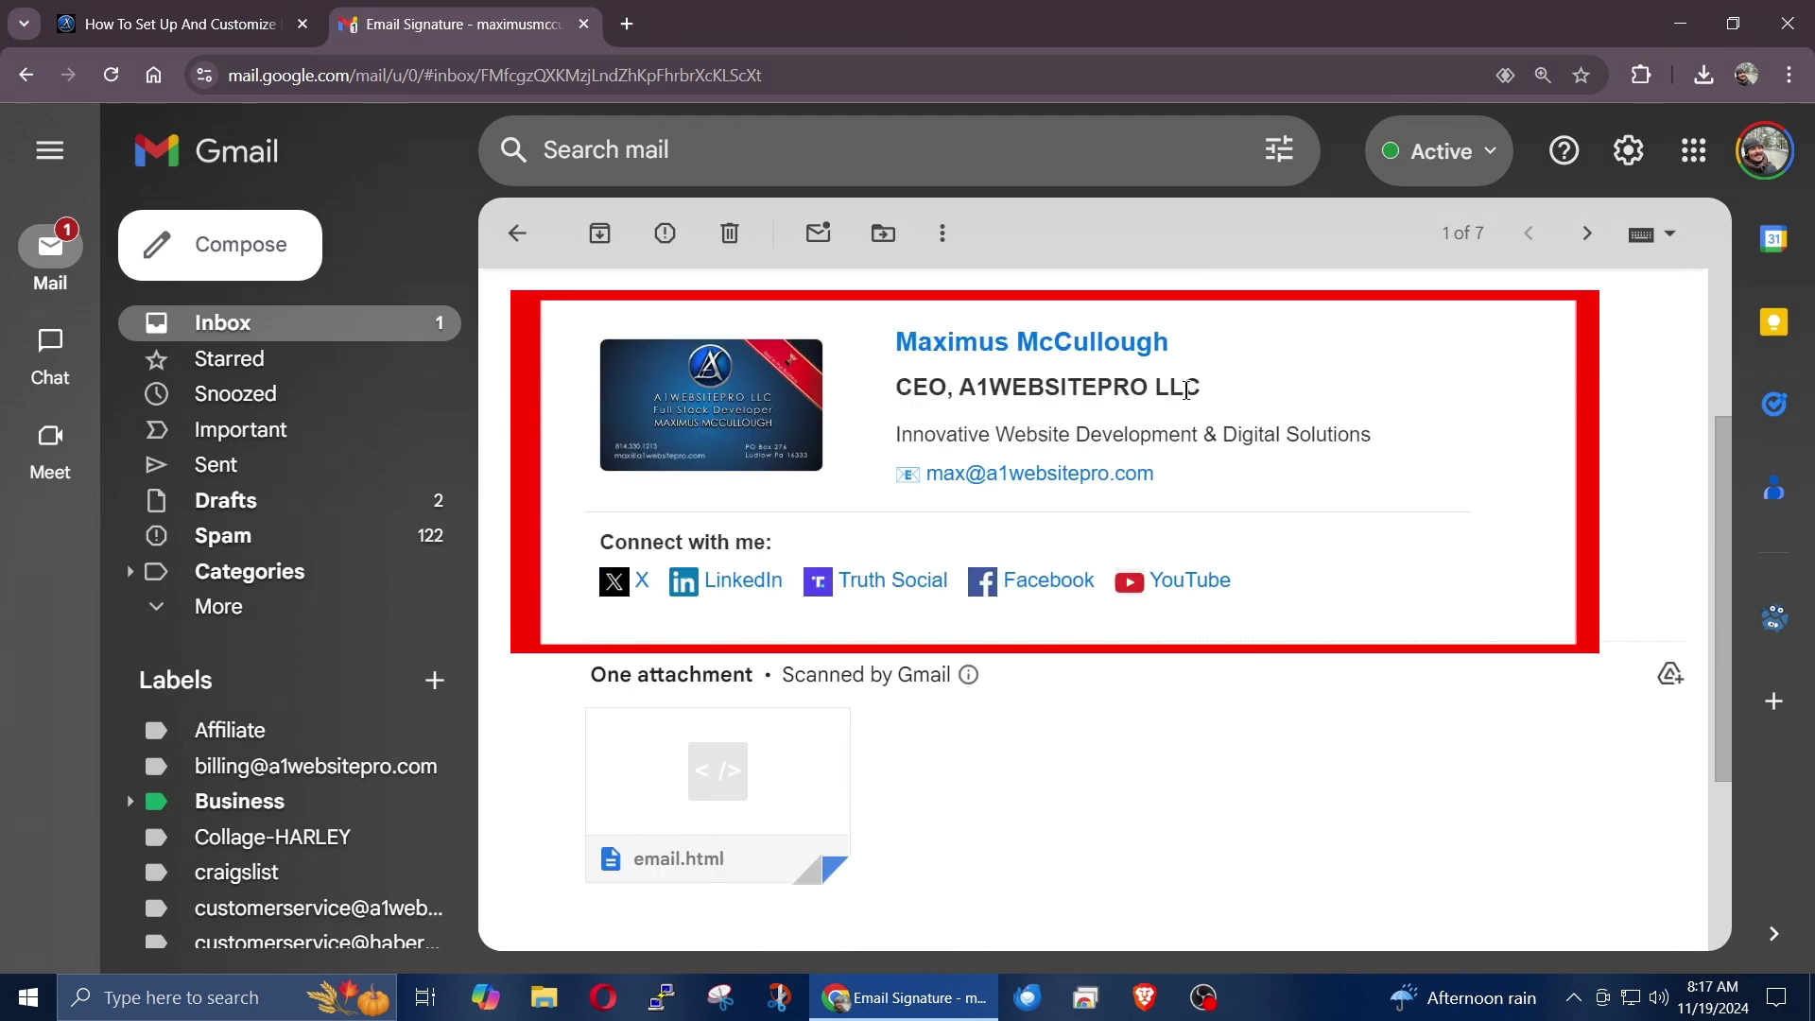
scroll(903, 391, up, 3)
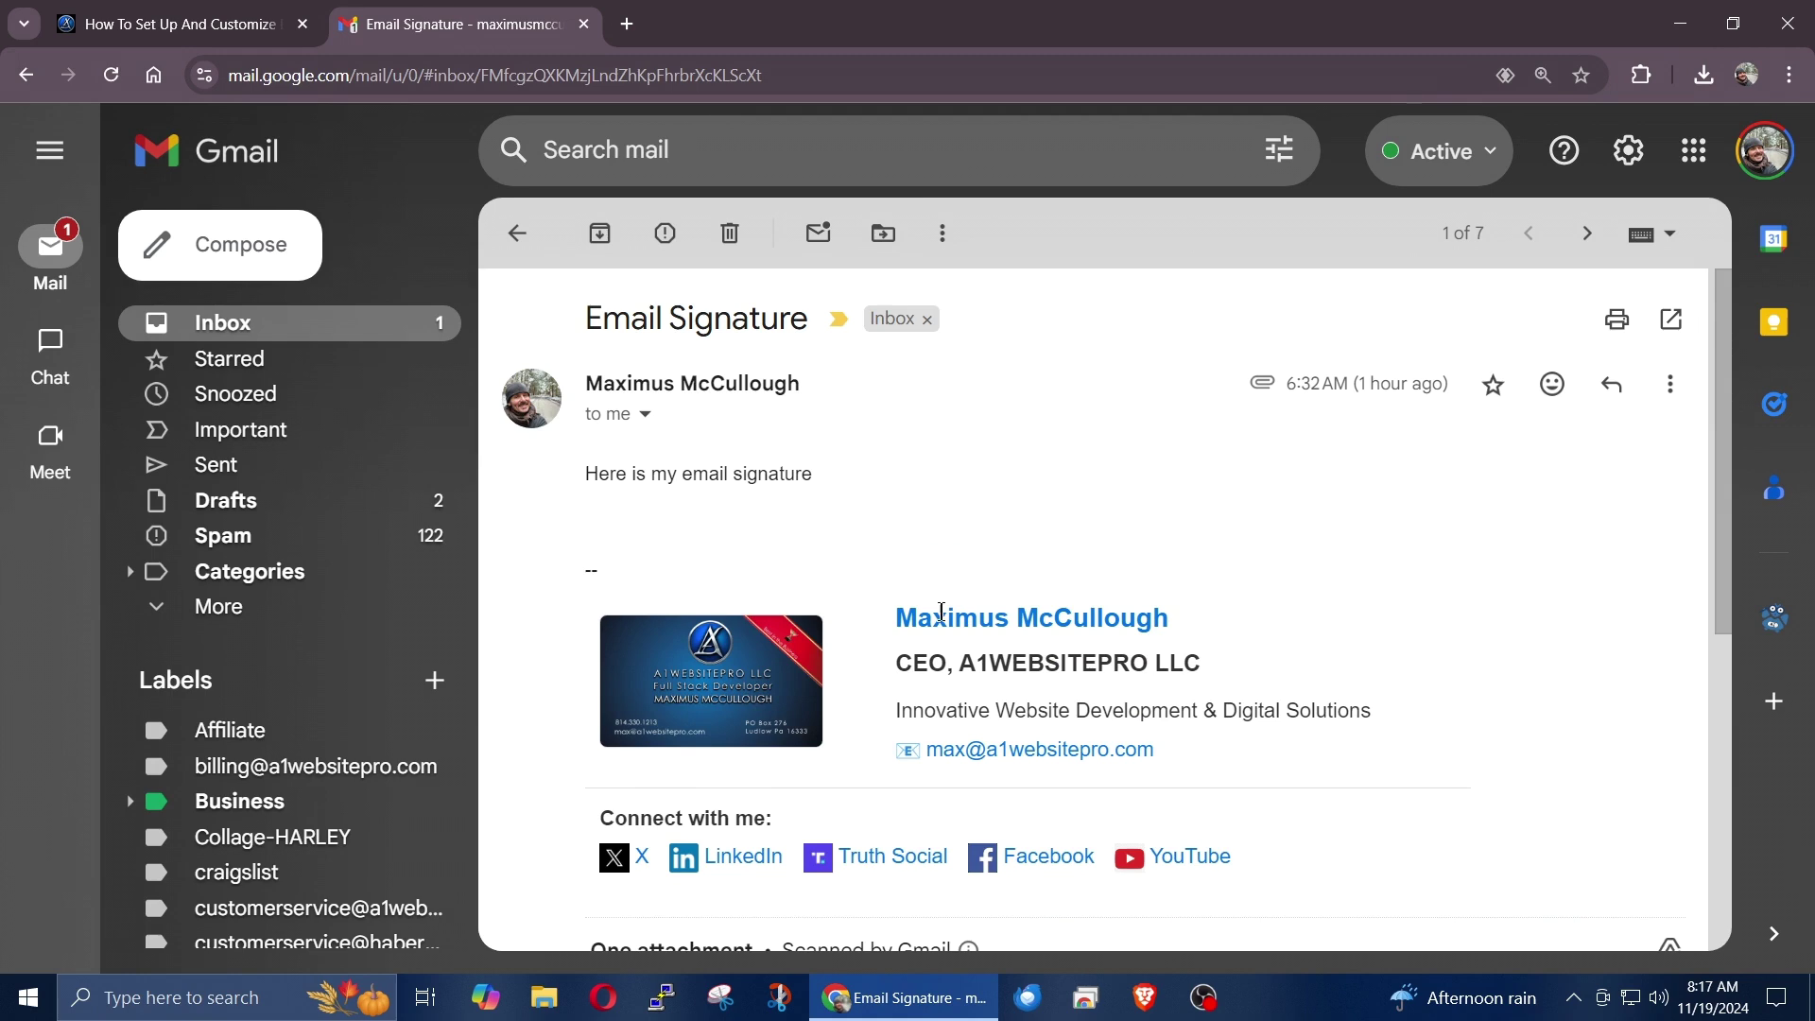
drag(912, 664, 1184, 665)
drag(976, 709, 1280, 716)
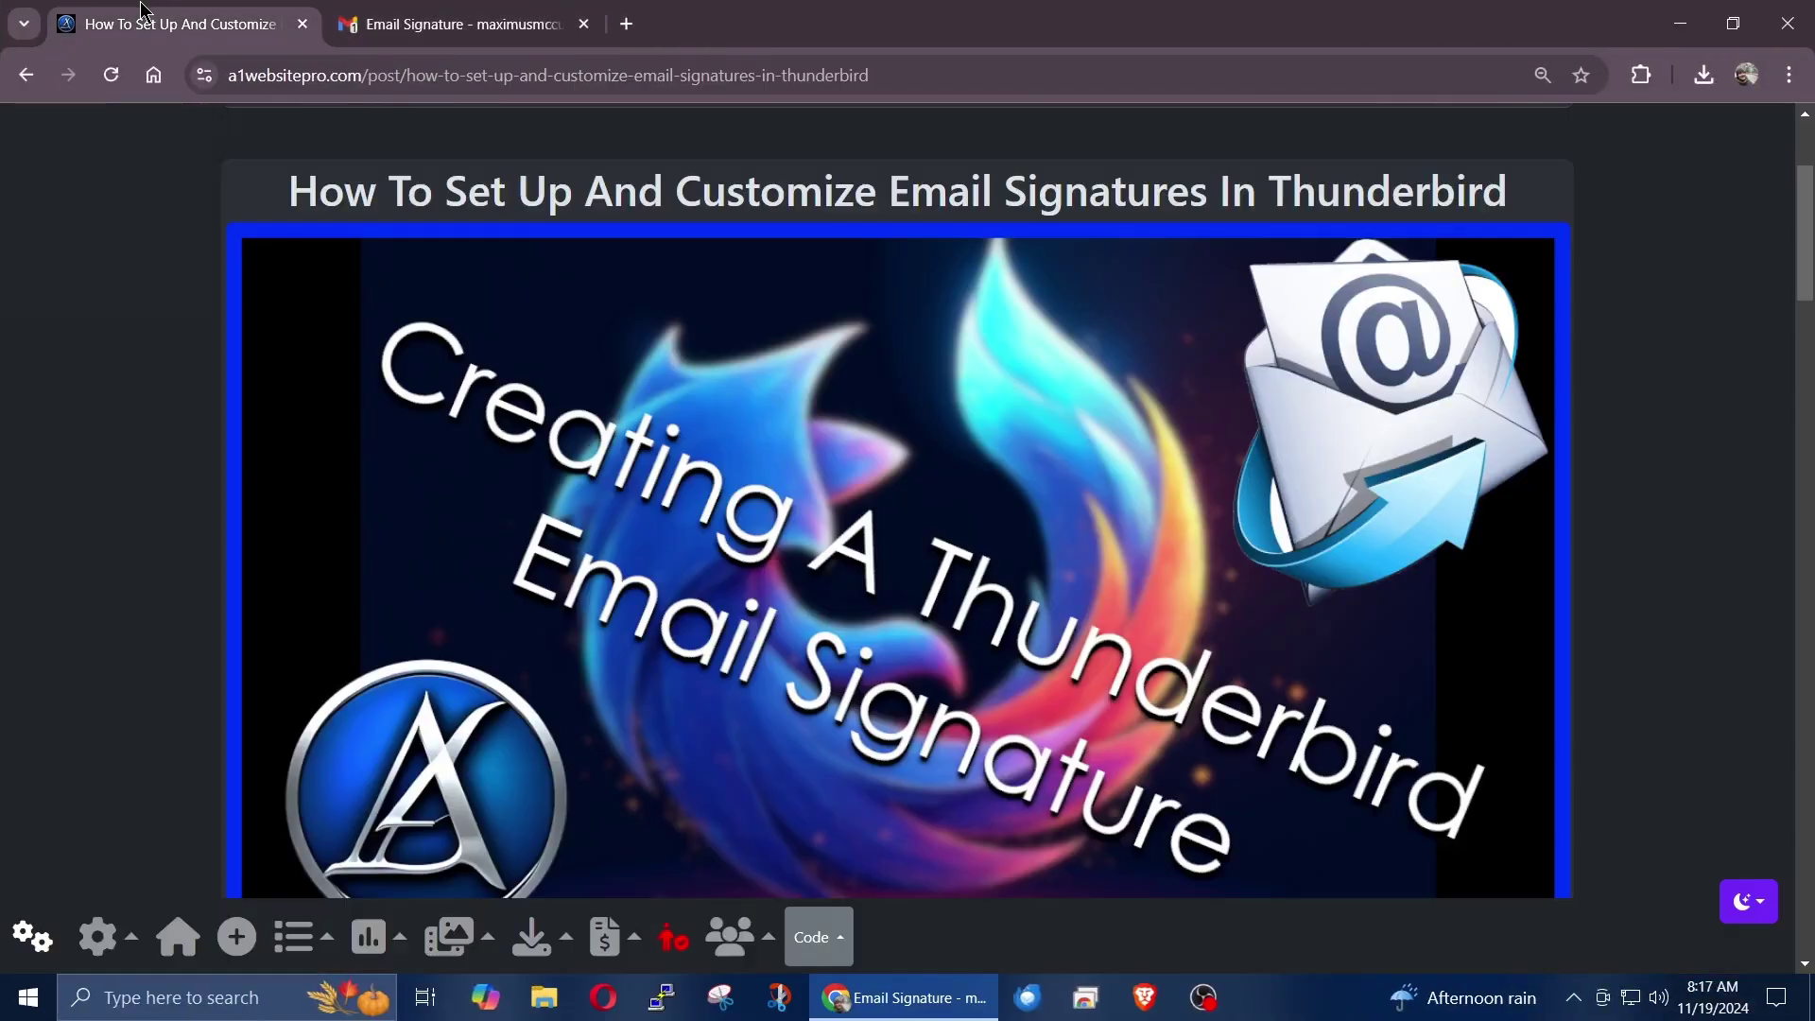
Step: Switch to the Thunderbird signature article and highlight its Code for Email Signature section
click(269, 23)
scroll(1010, 469, down, 3)
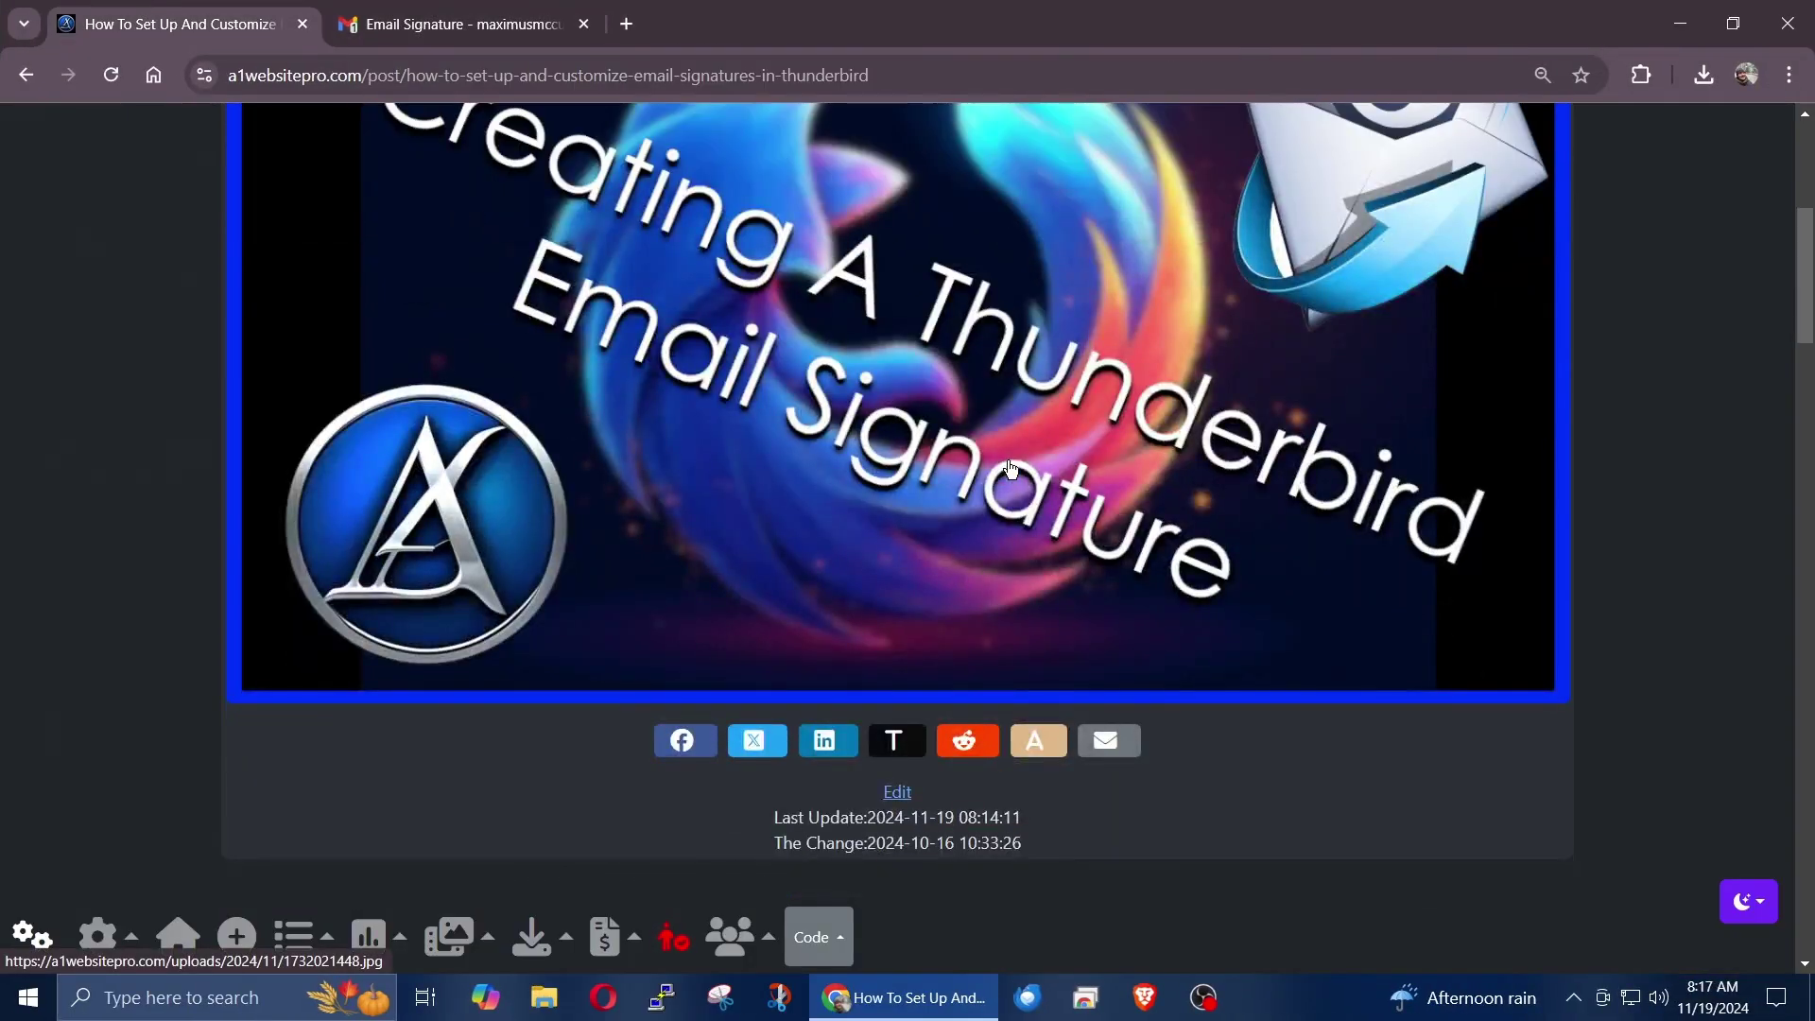
scroll(1011, 468, down, 6)
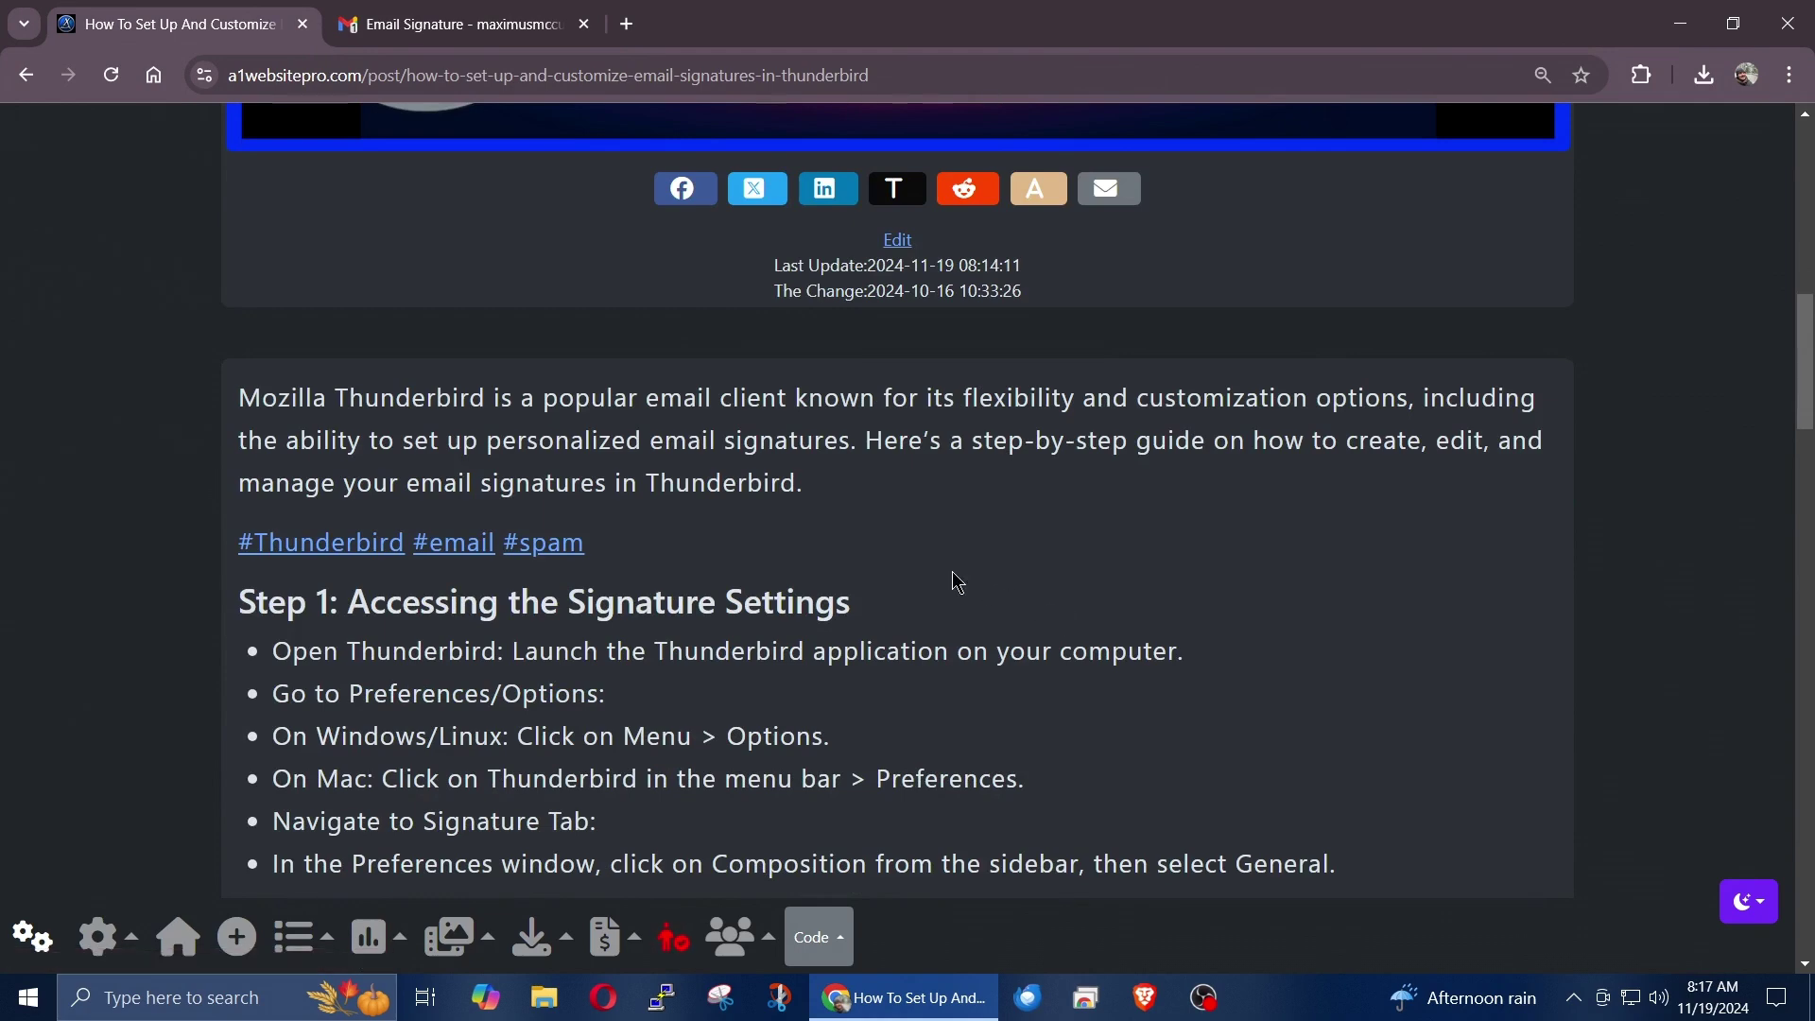
scroll(949, 580, down, 3)
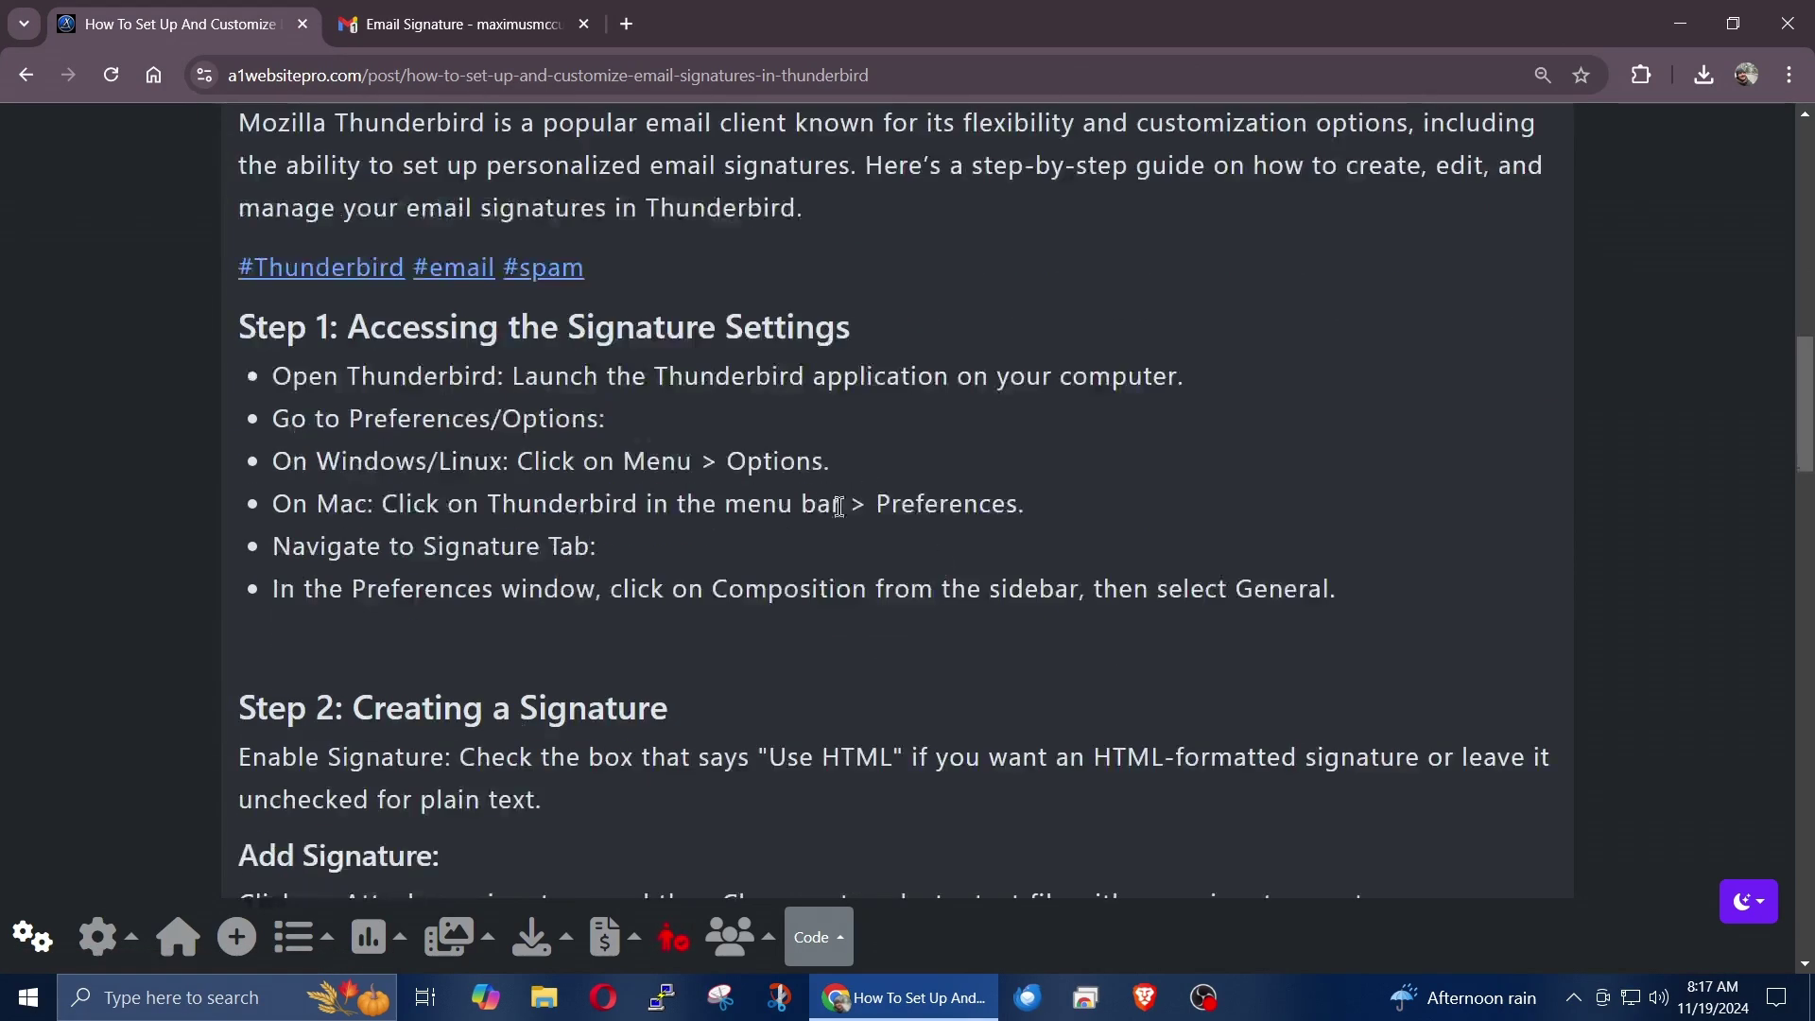
scroll(870, 488, down, 3)
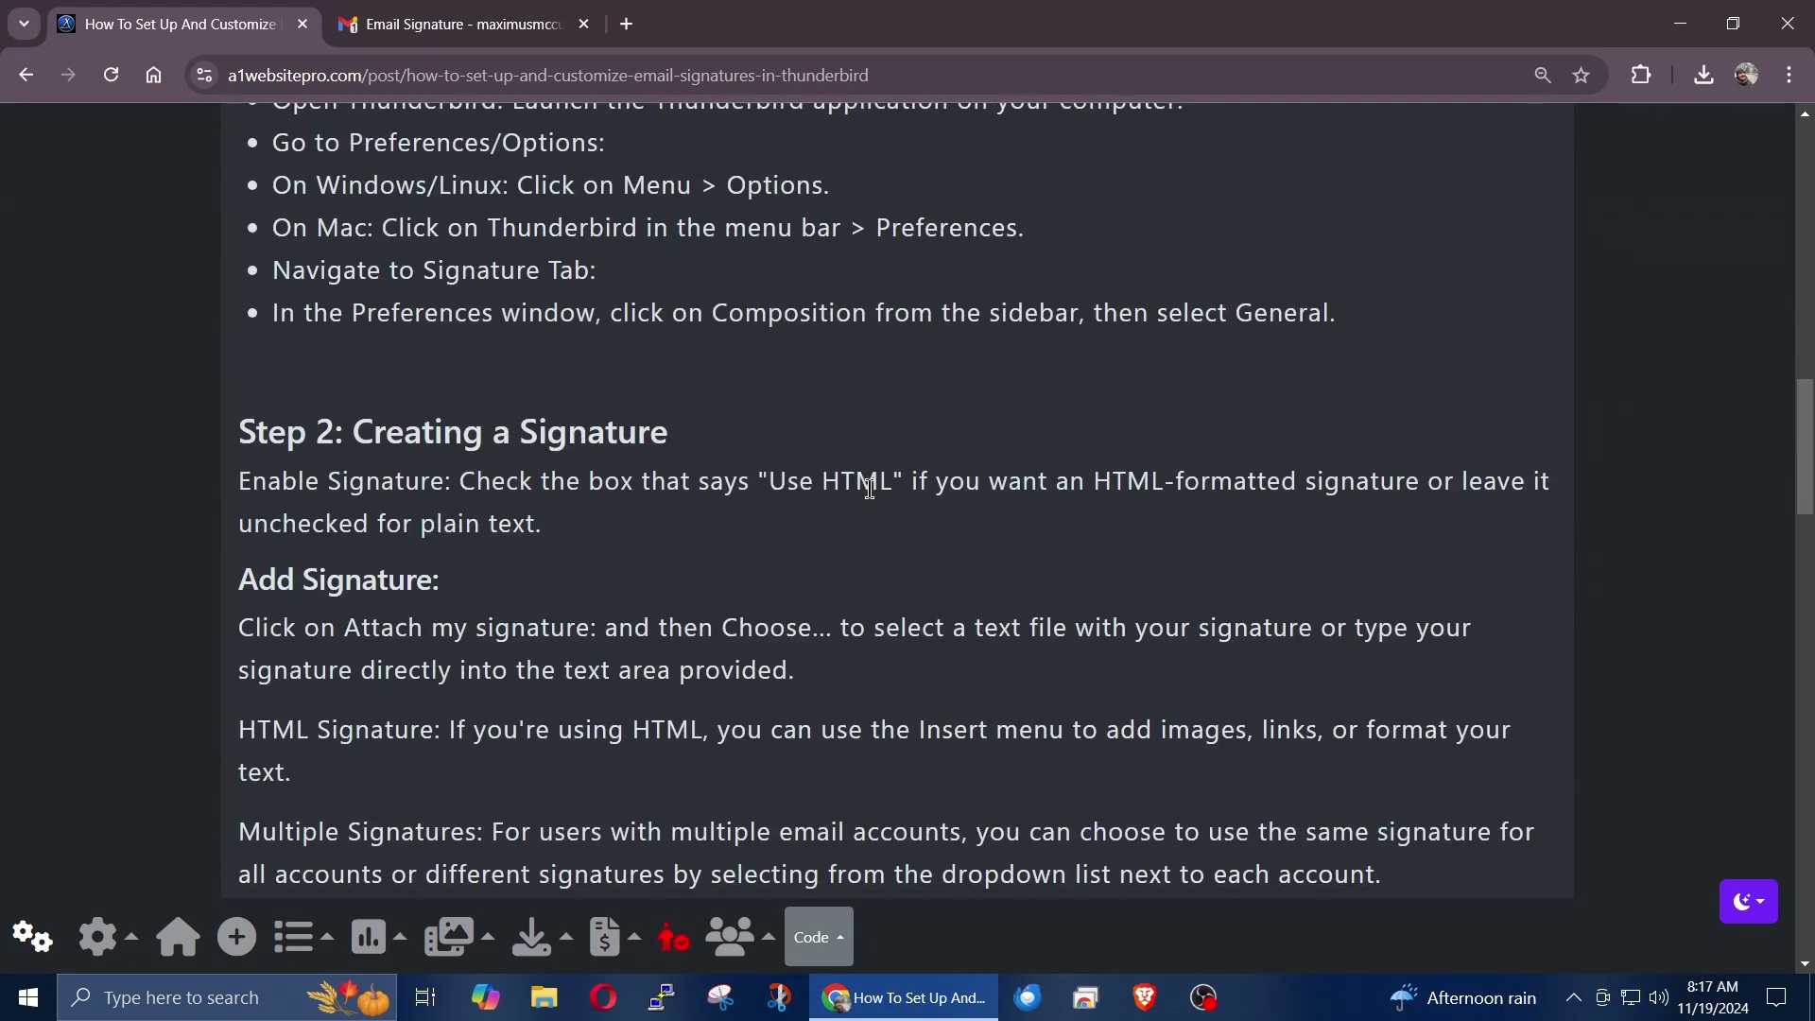
scroll(869, 487, down, 17)
scroll(868, 487, up, 2)
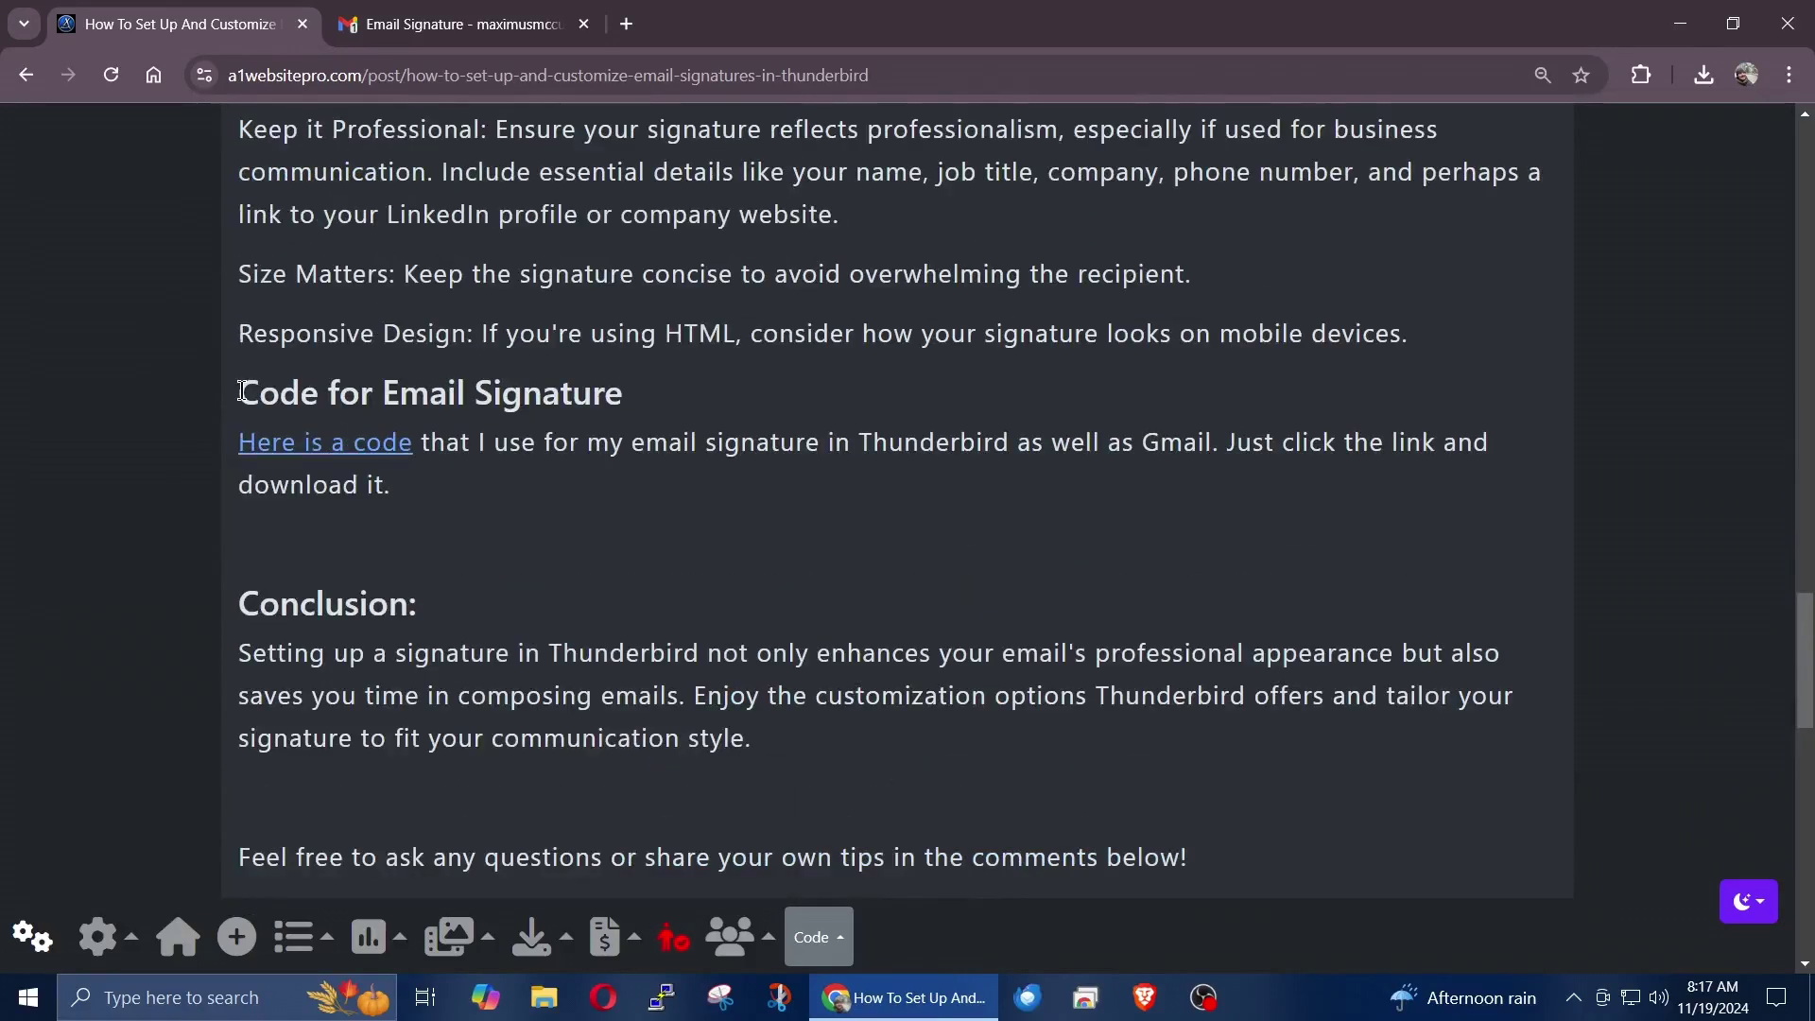
drag(242, 390, 729, 444)
click(484, 468)
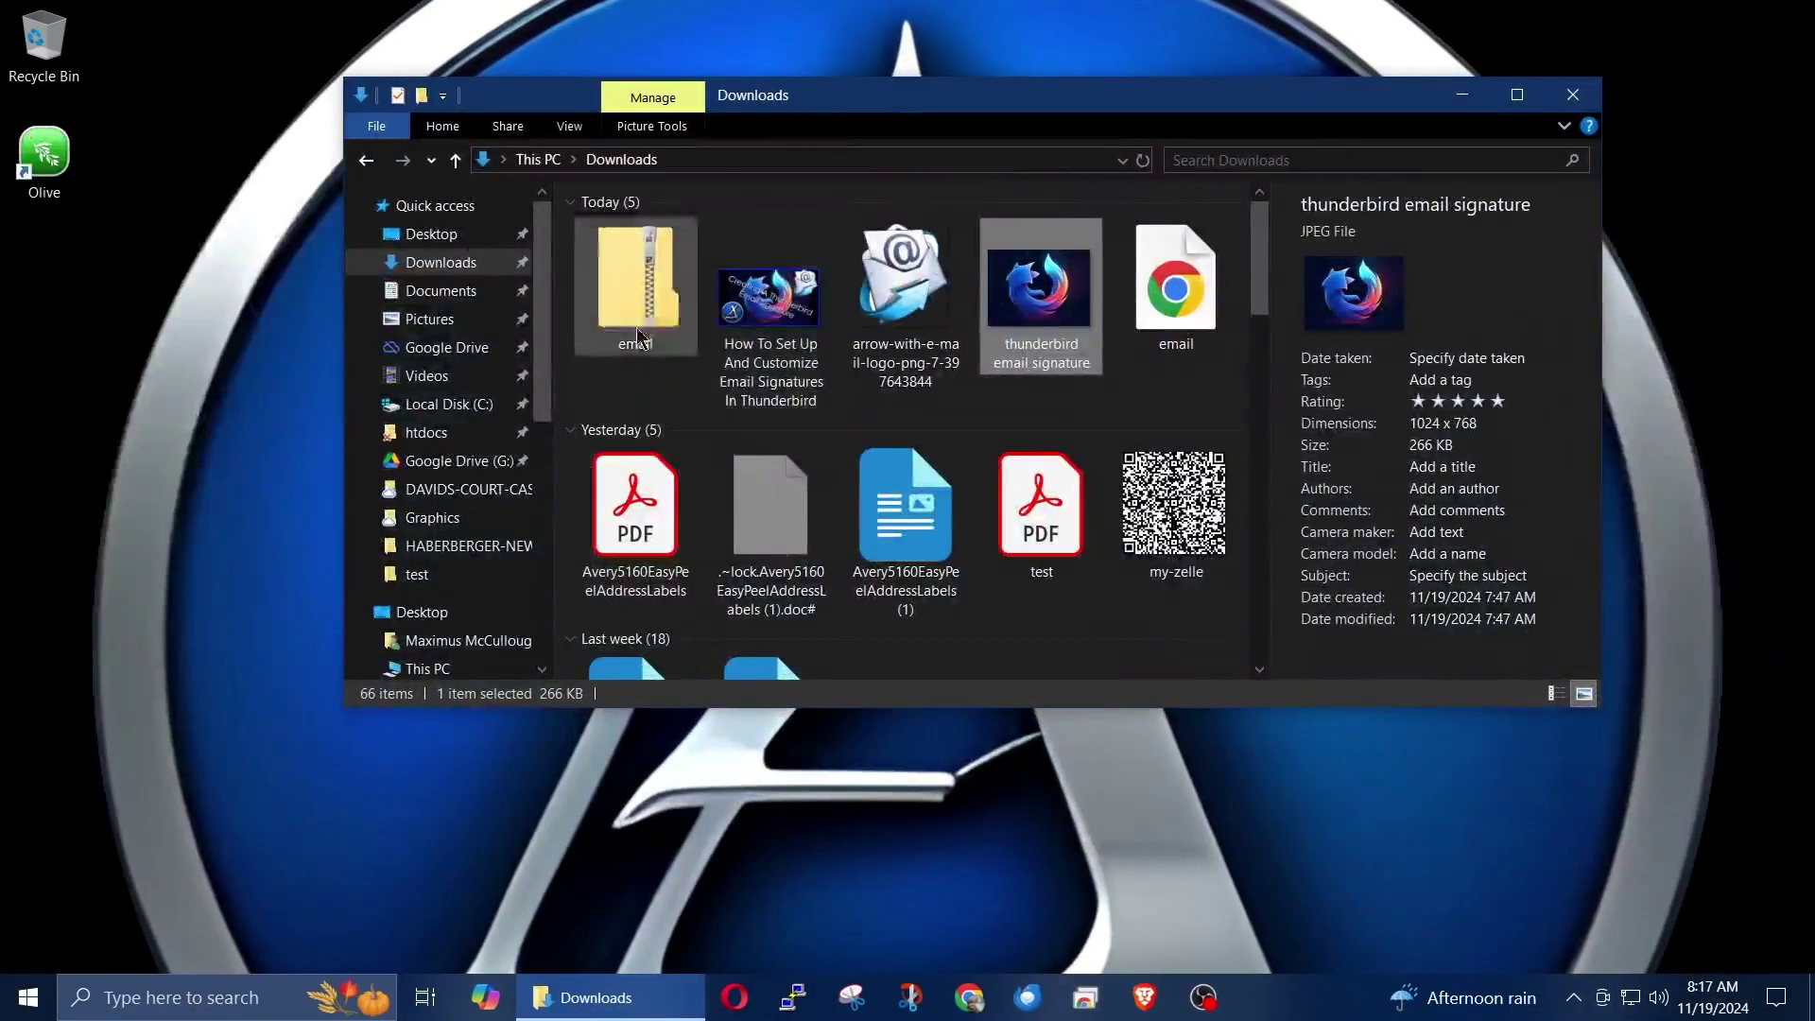
Step: Extract the zipped email folder into Downloads\email and select the email HTML file
click(640, 337)
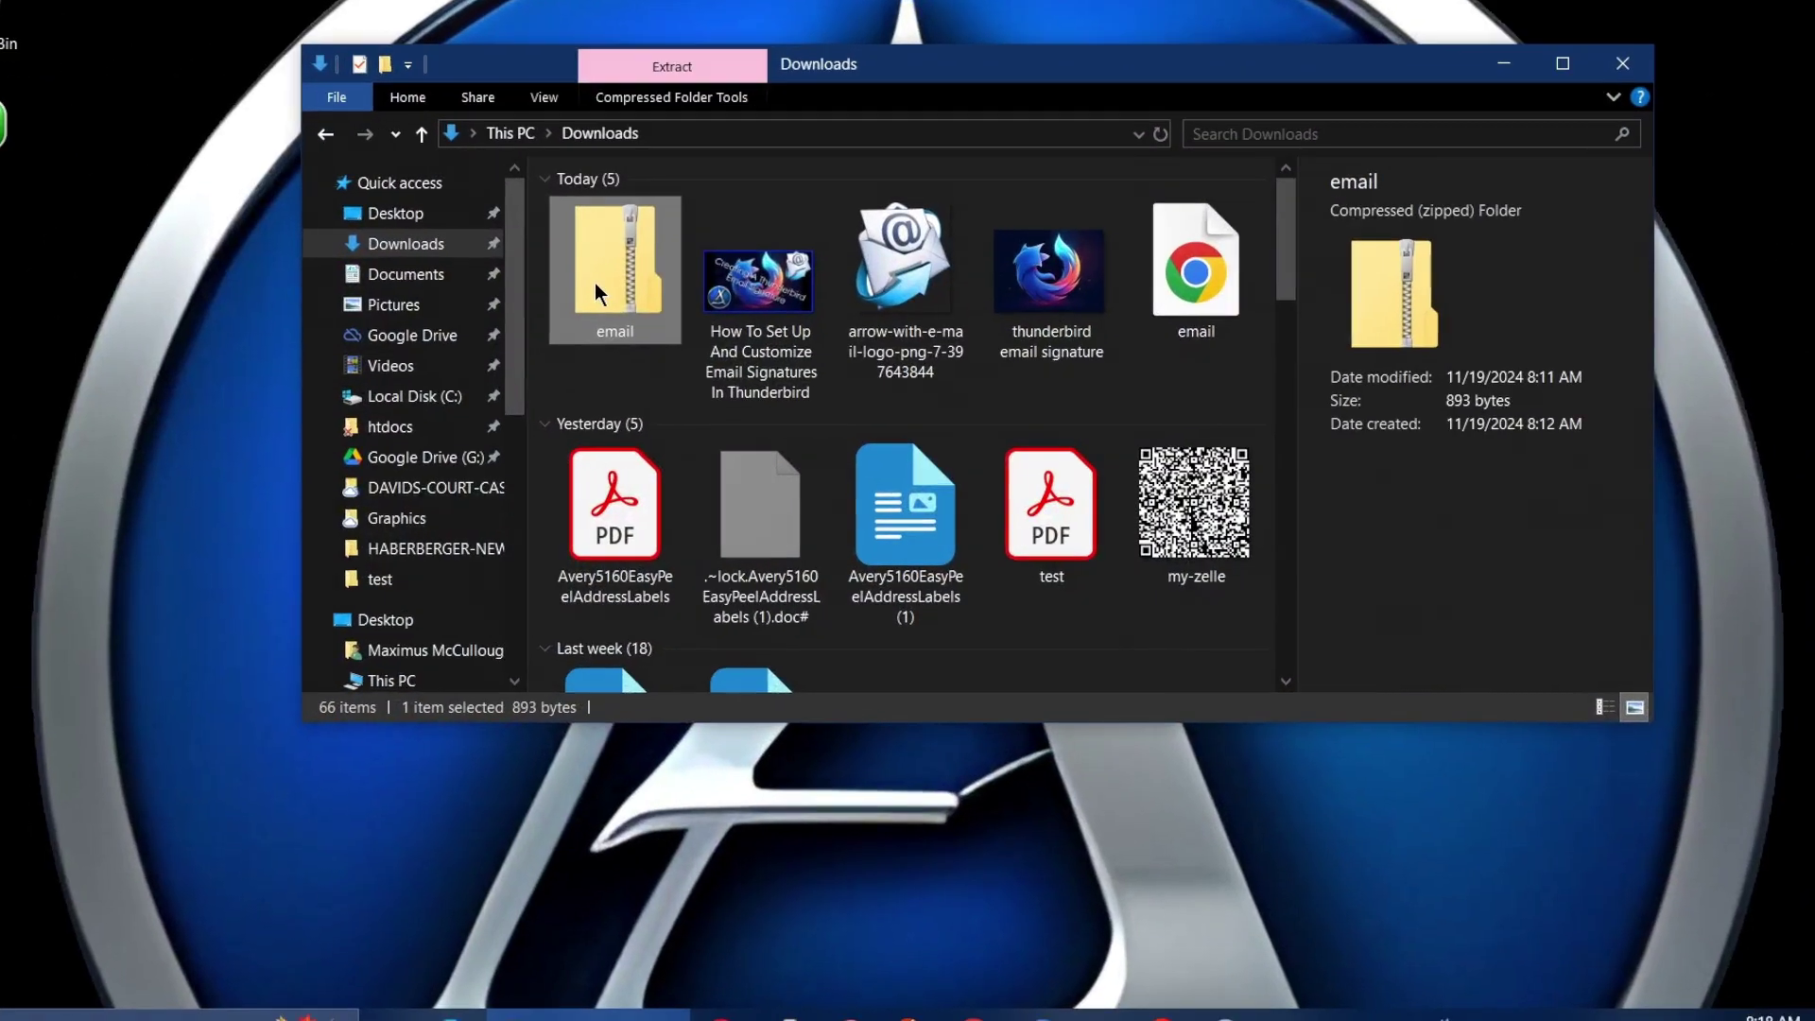
right_click(616, 300)
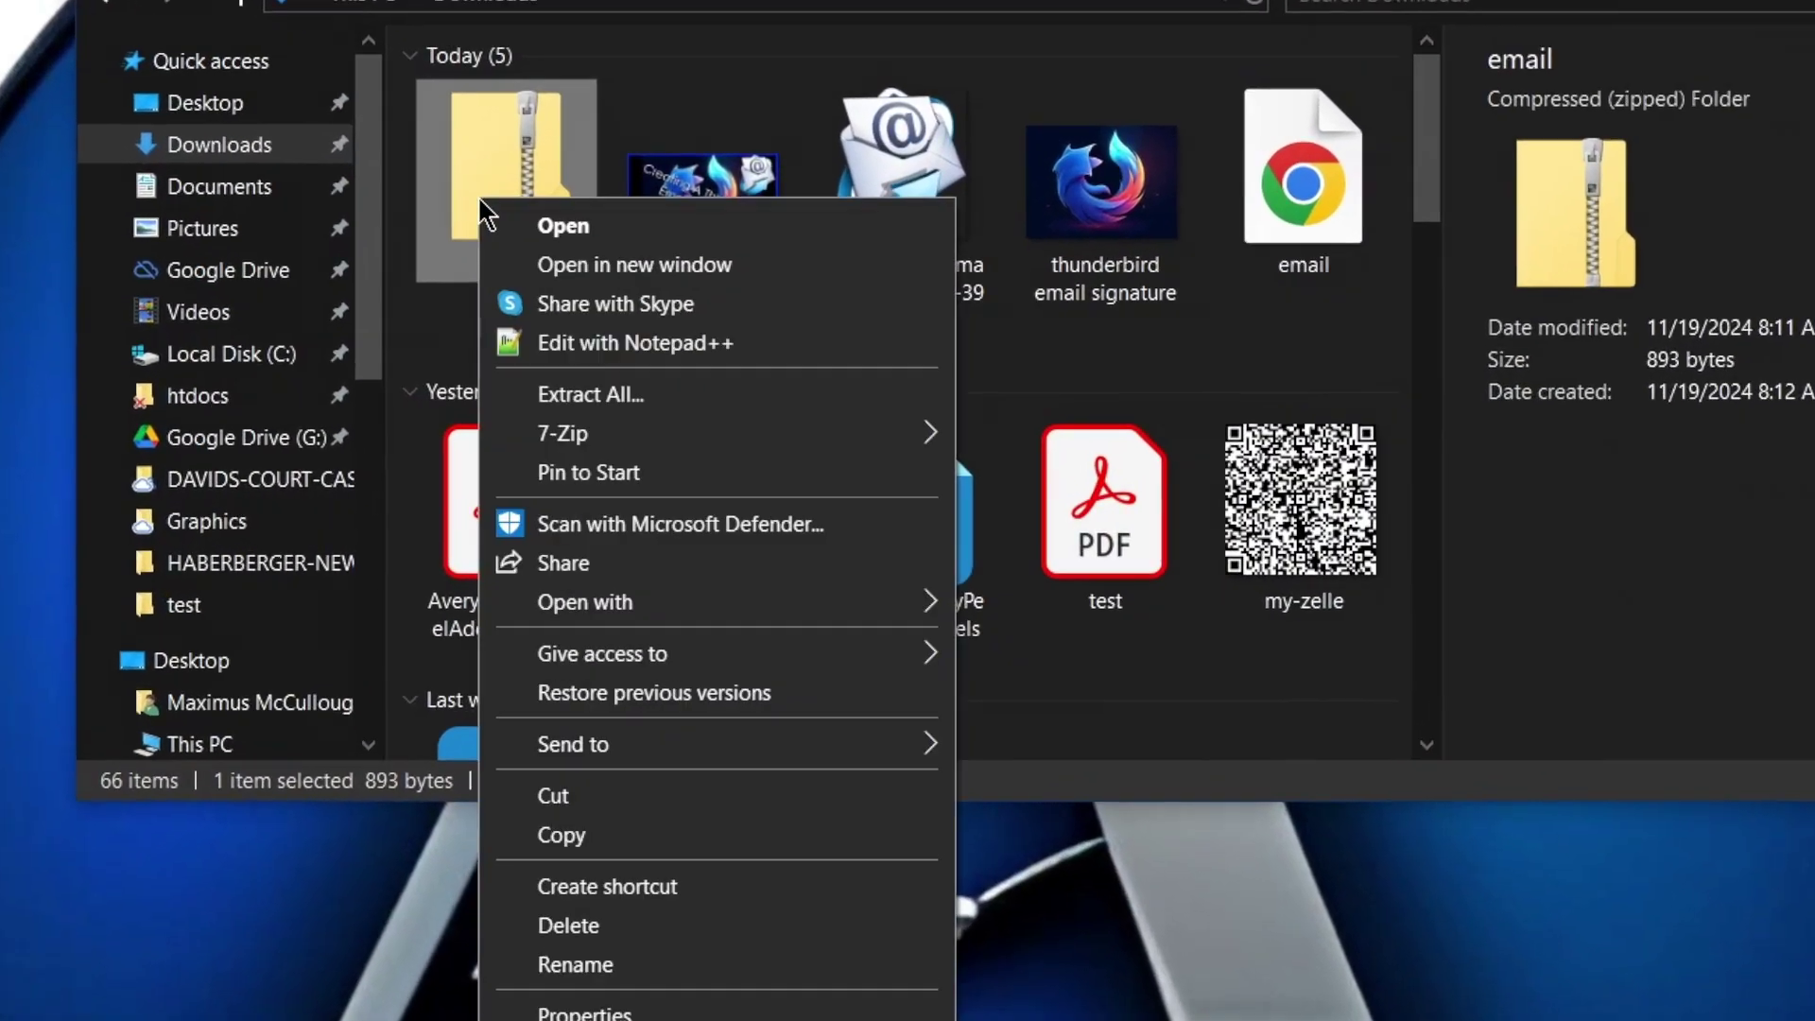
click(666, 393)
click(1185, 852)
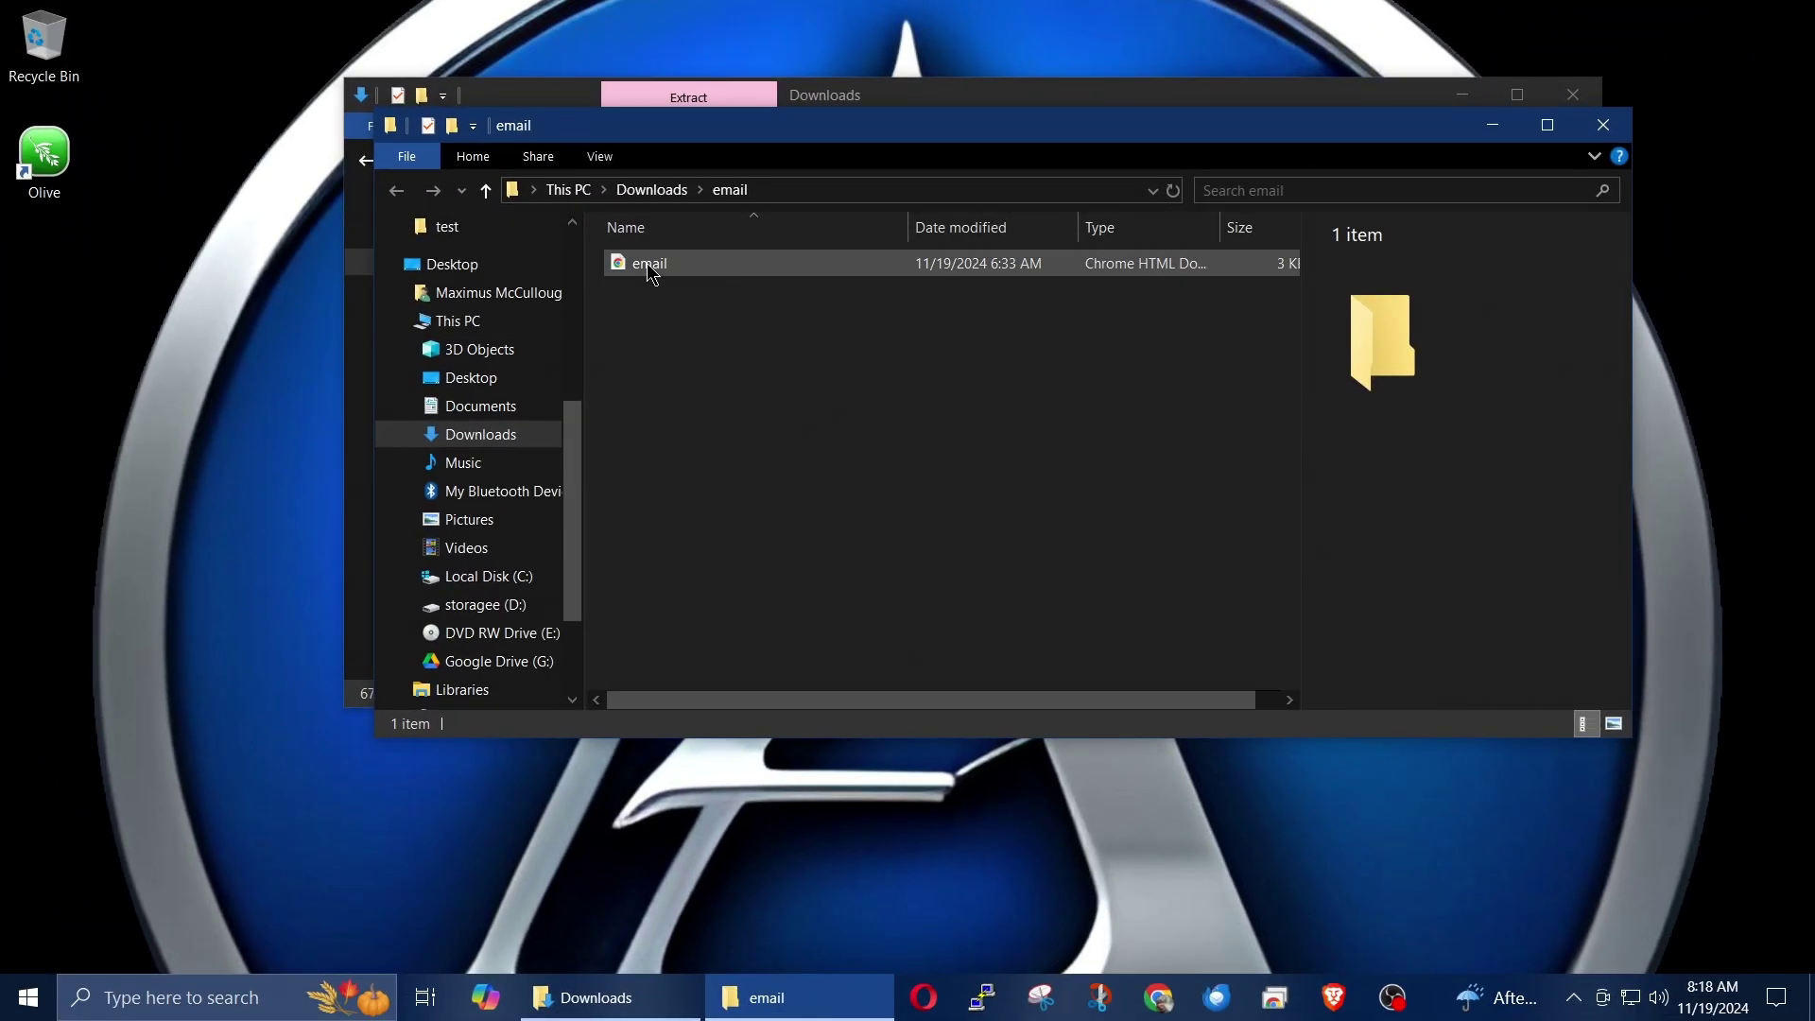
click(523, 150)
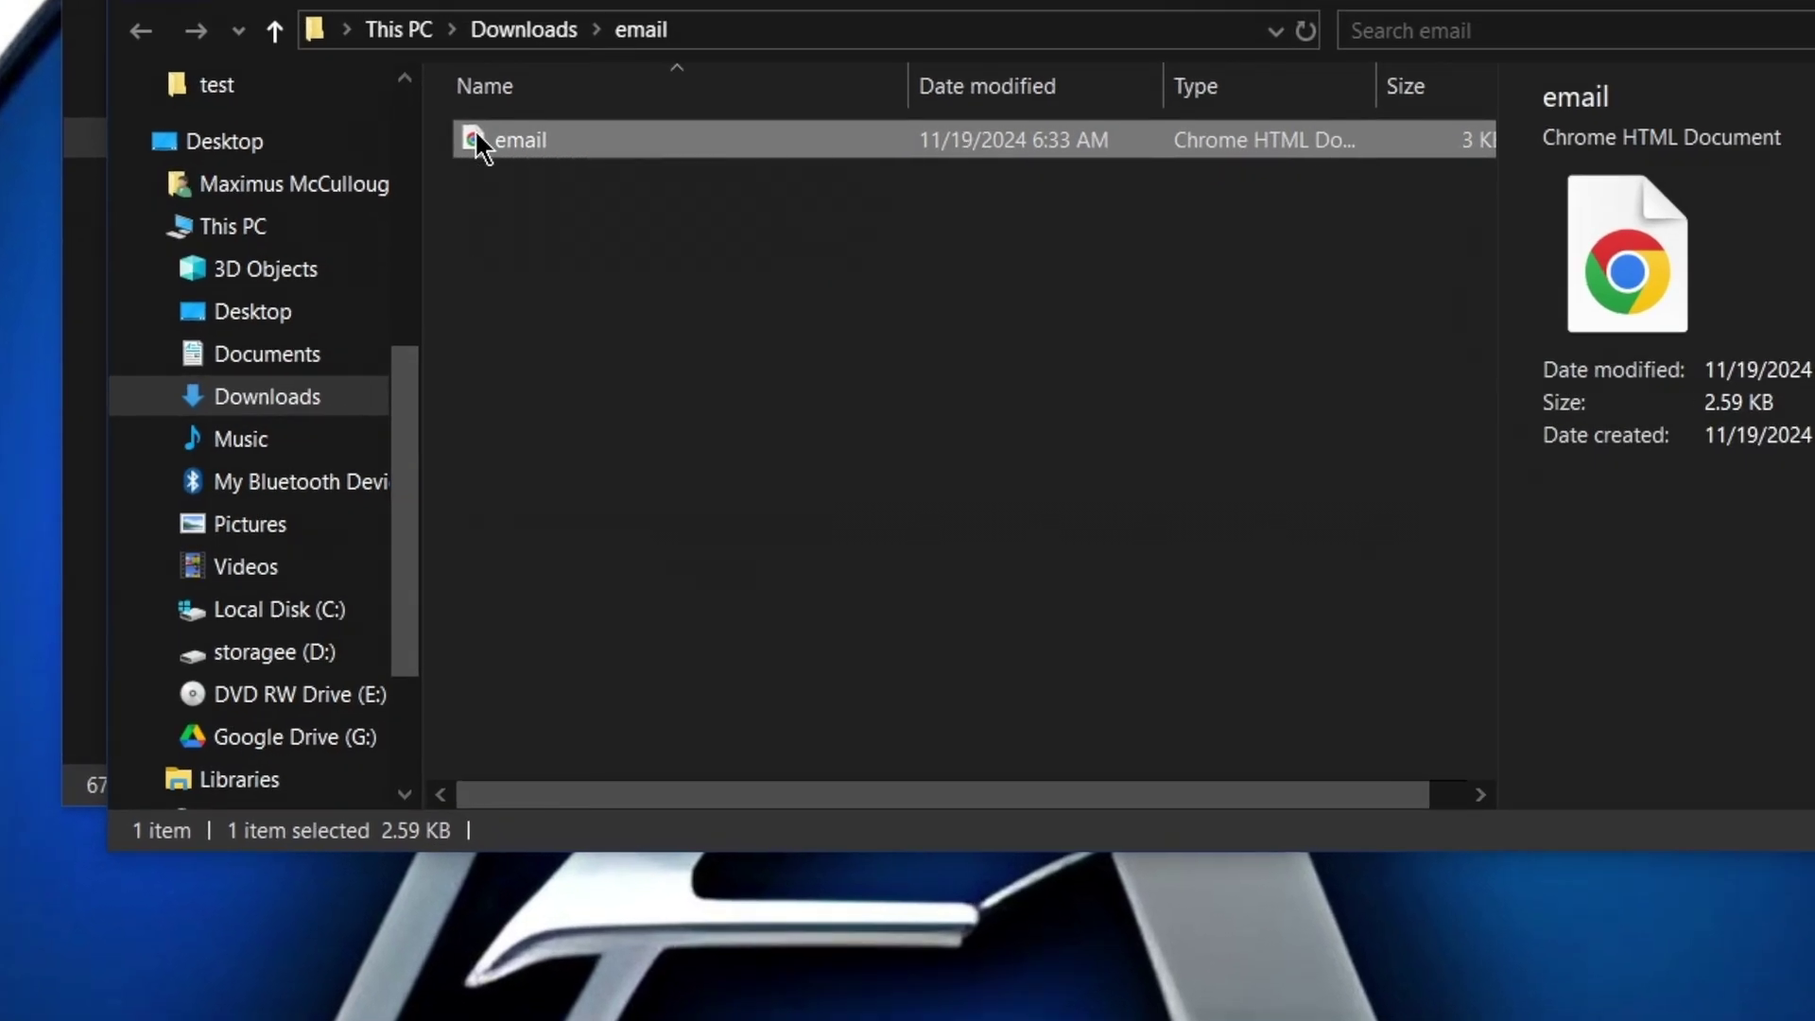
Step: Open the email HTML file in Notepad using Open with > Choose another app
right_click(621, 264)
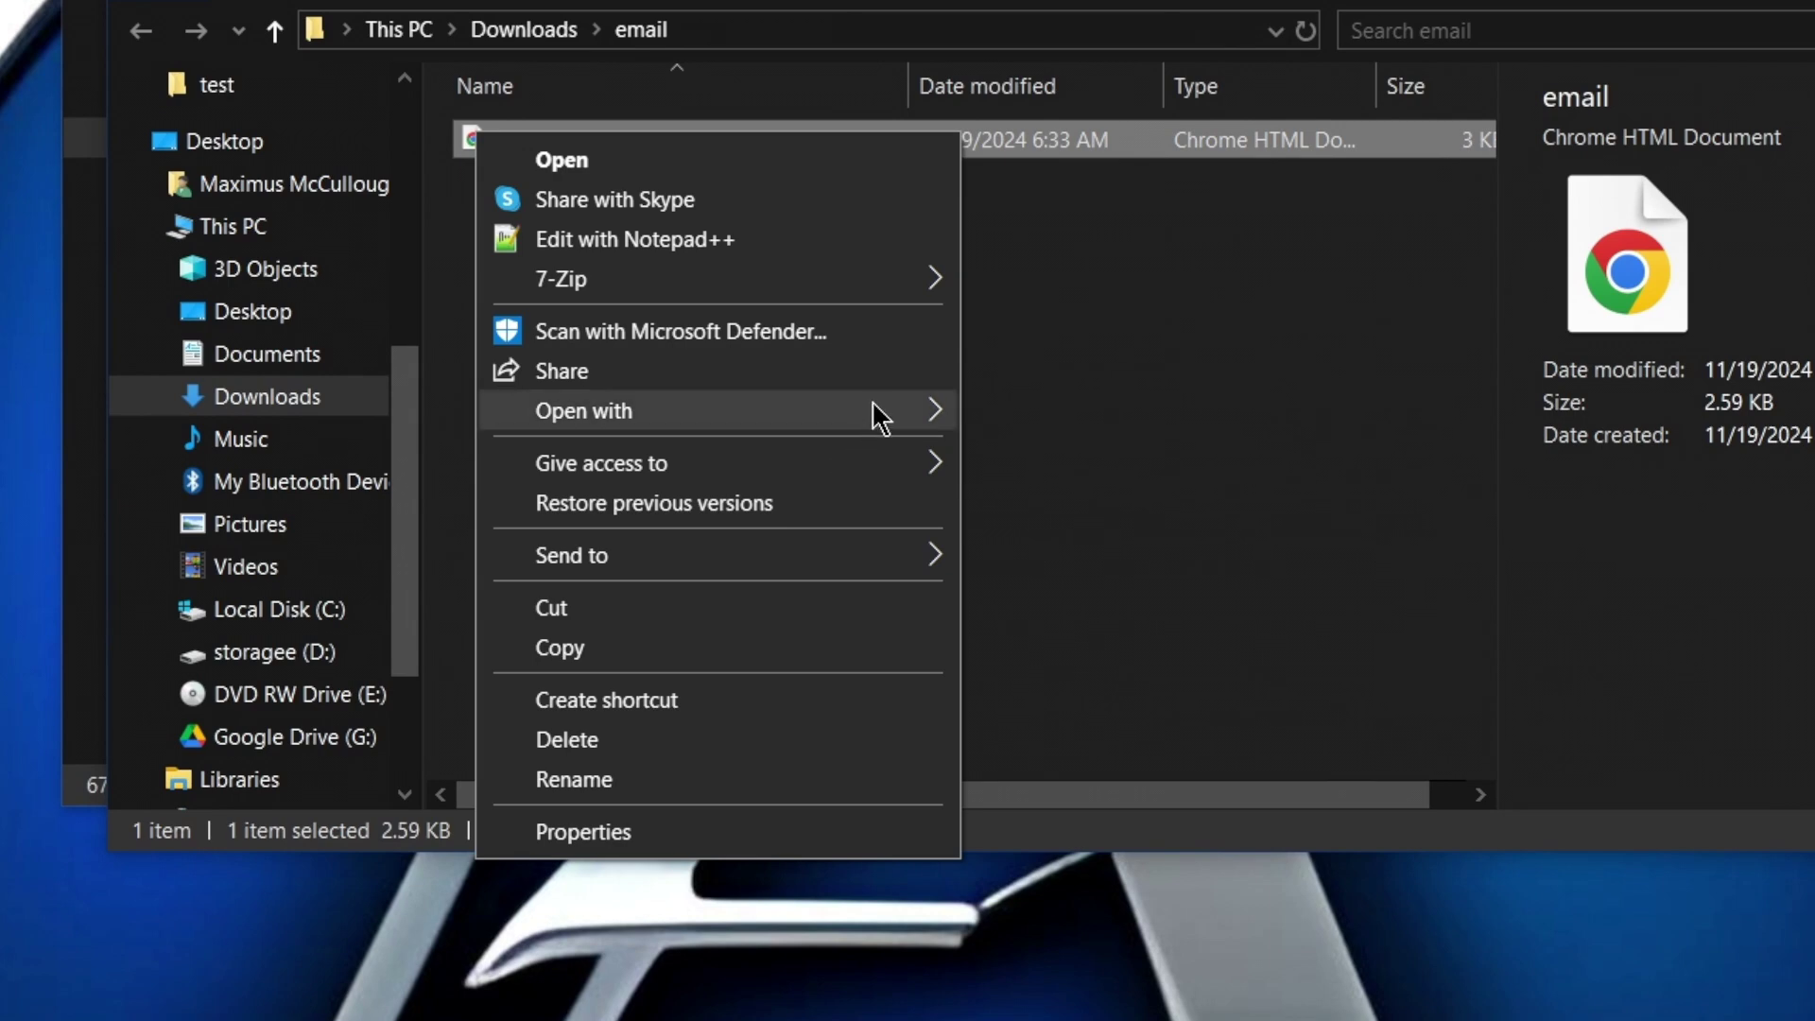
mouse_move(874, 408)
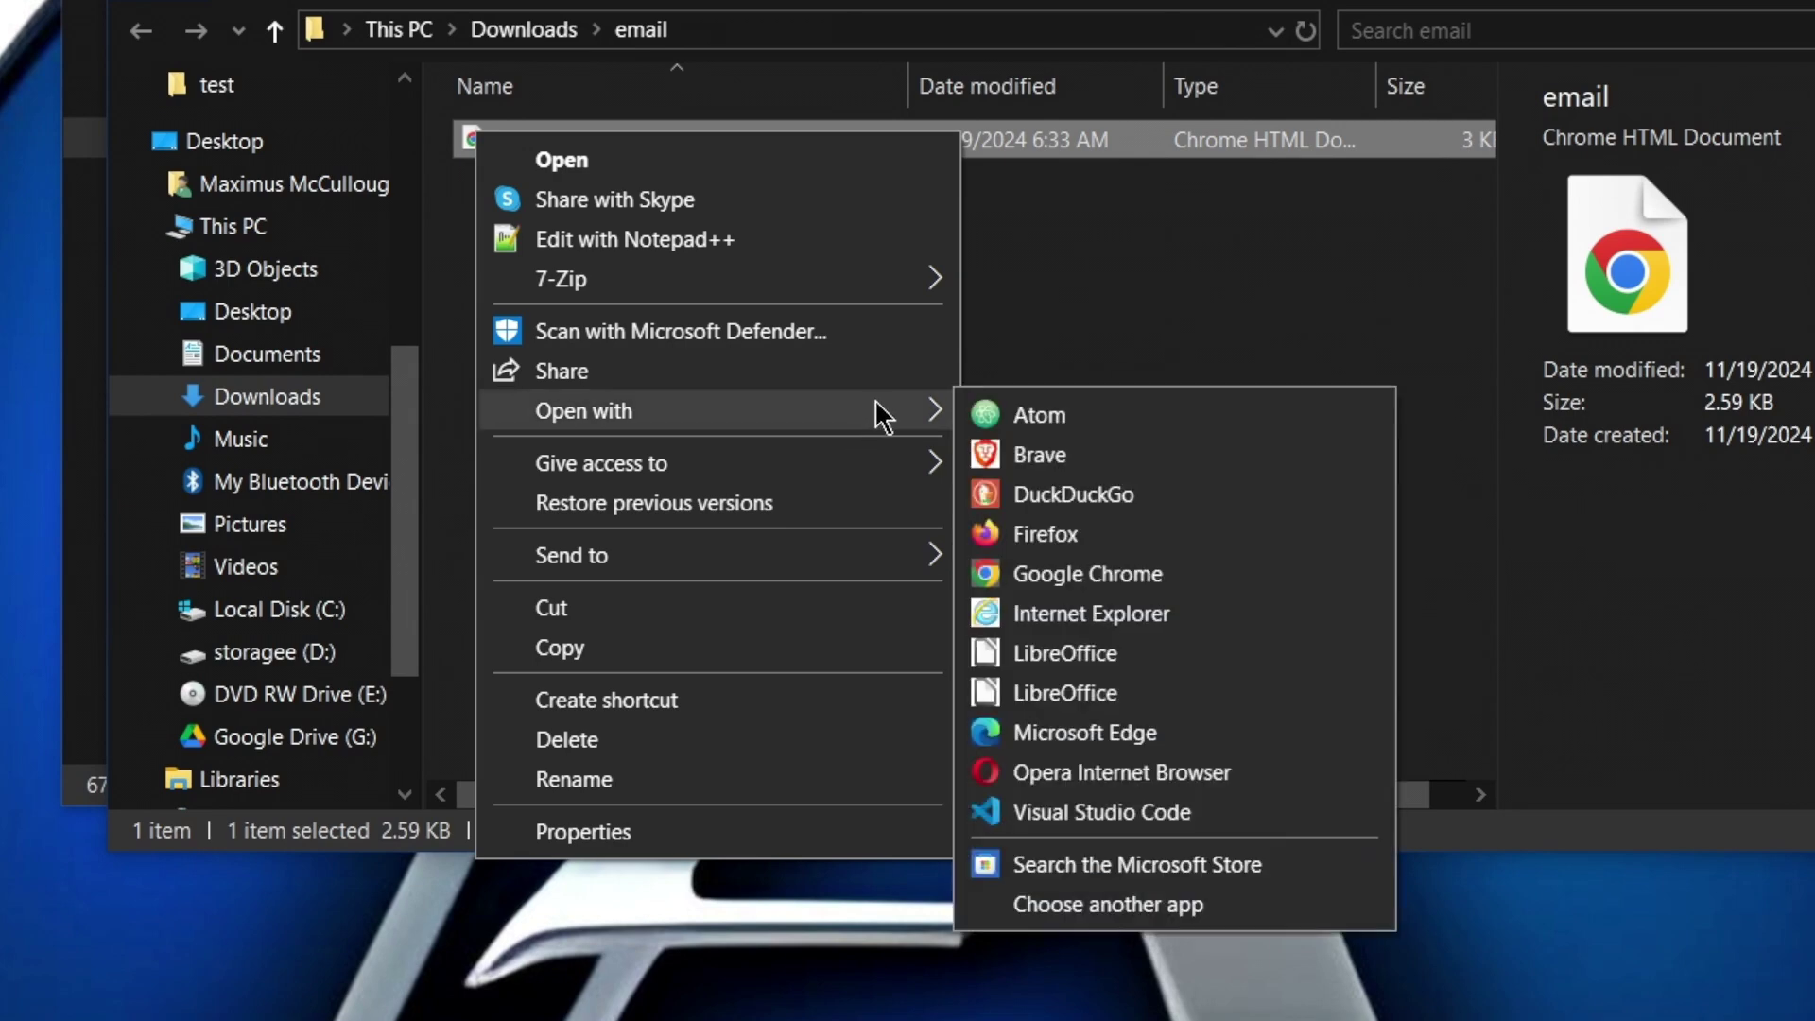
click(1107, 906)
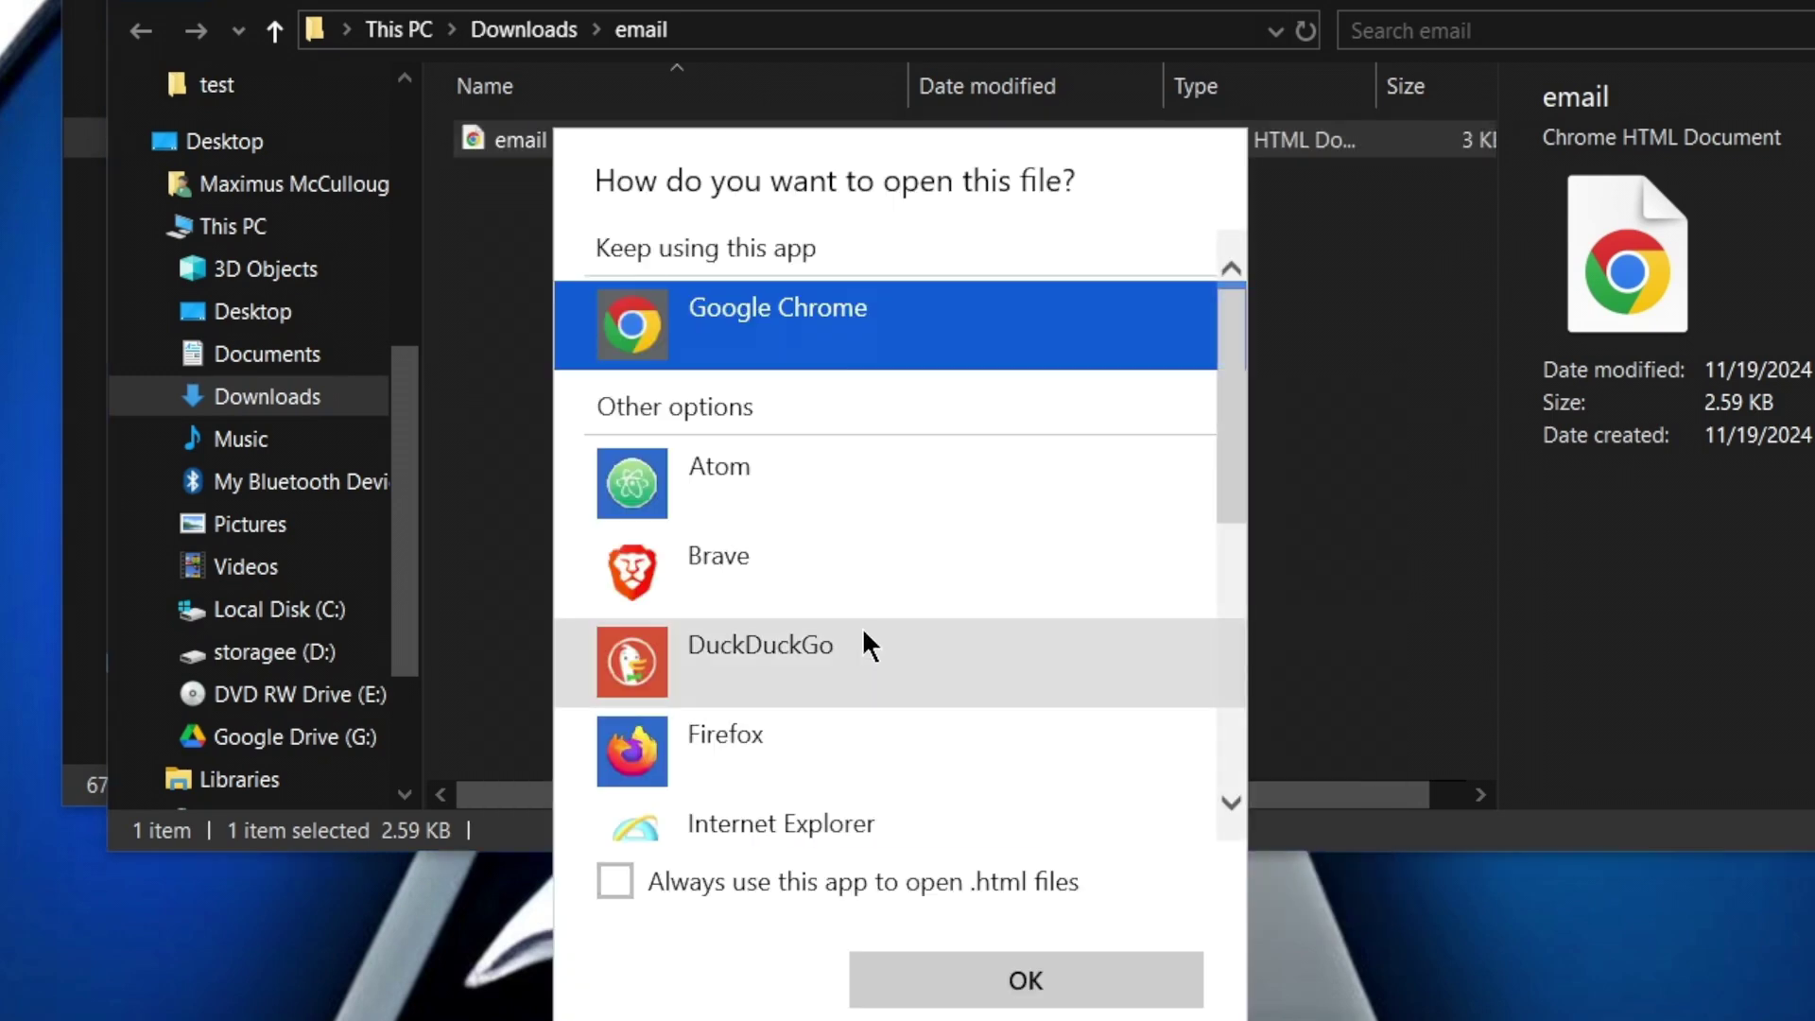
scroll(903, 595, down, 5)
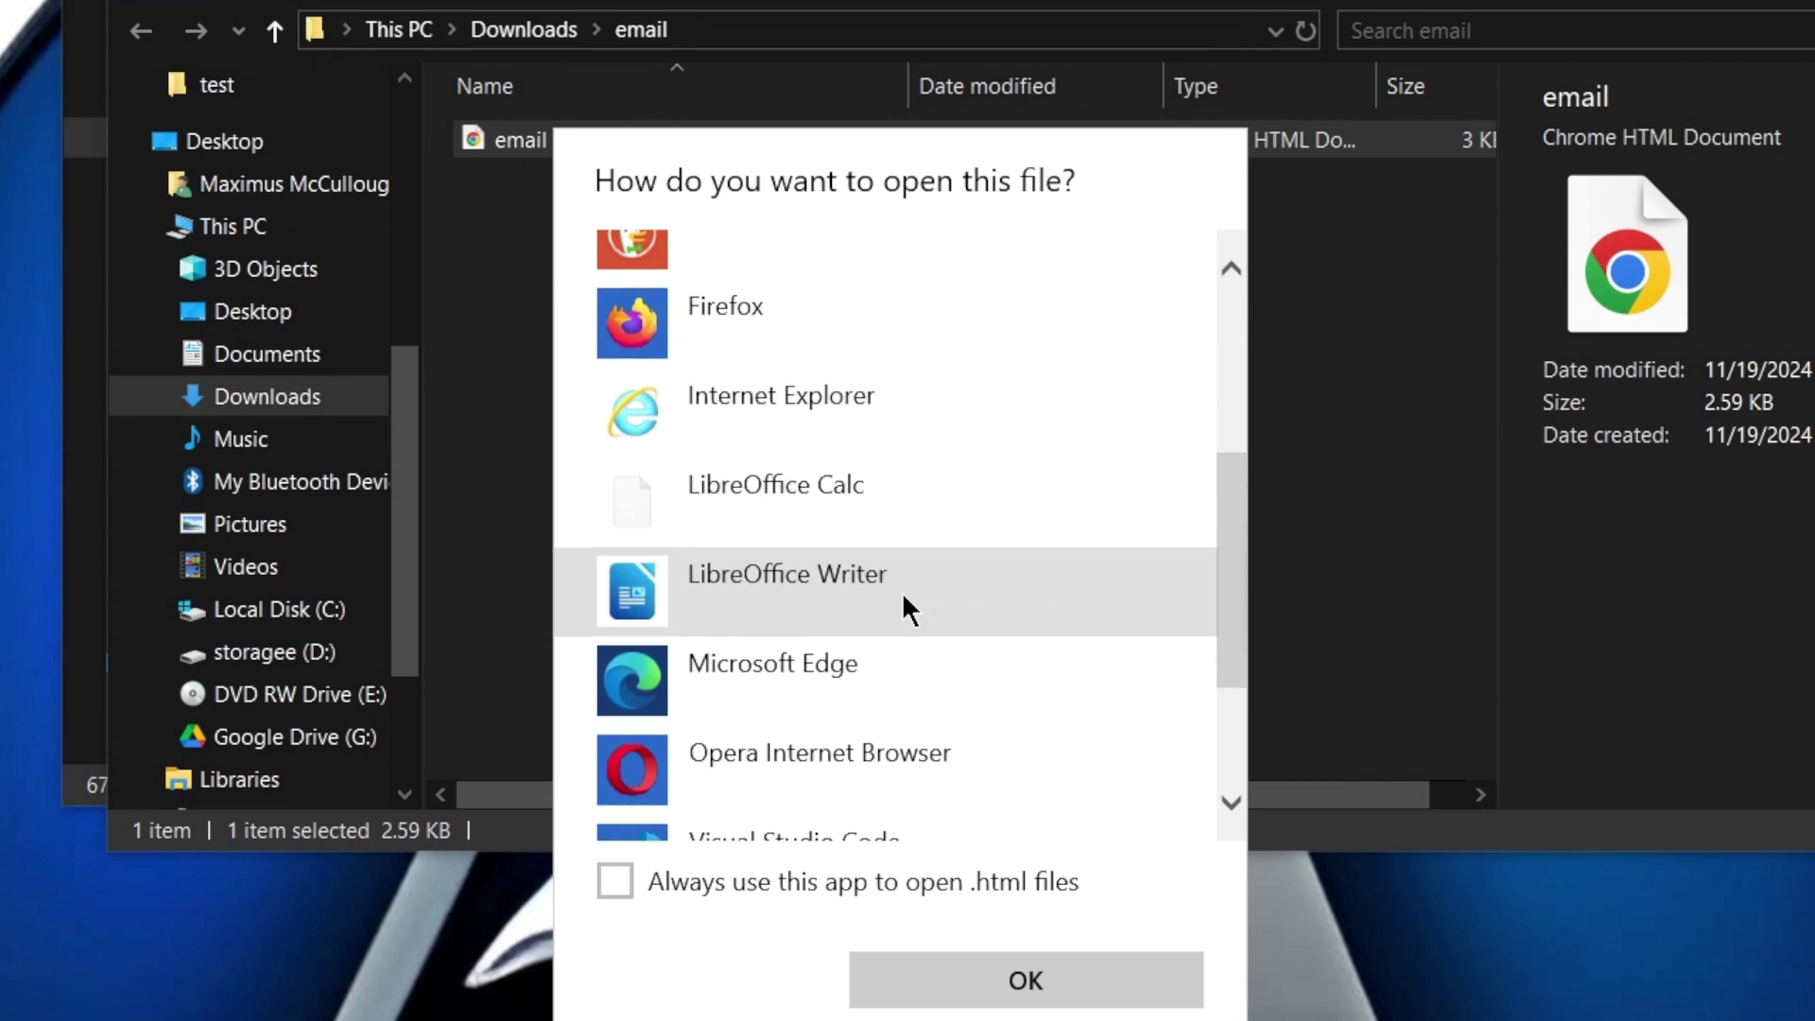
scroll(901, 606, down, 2)
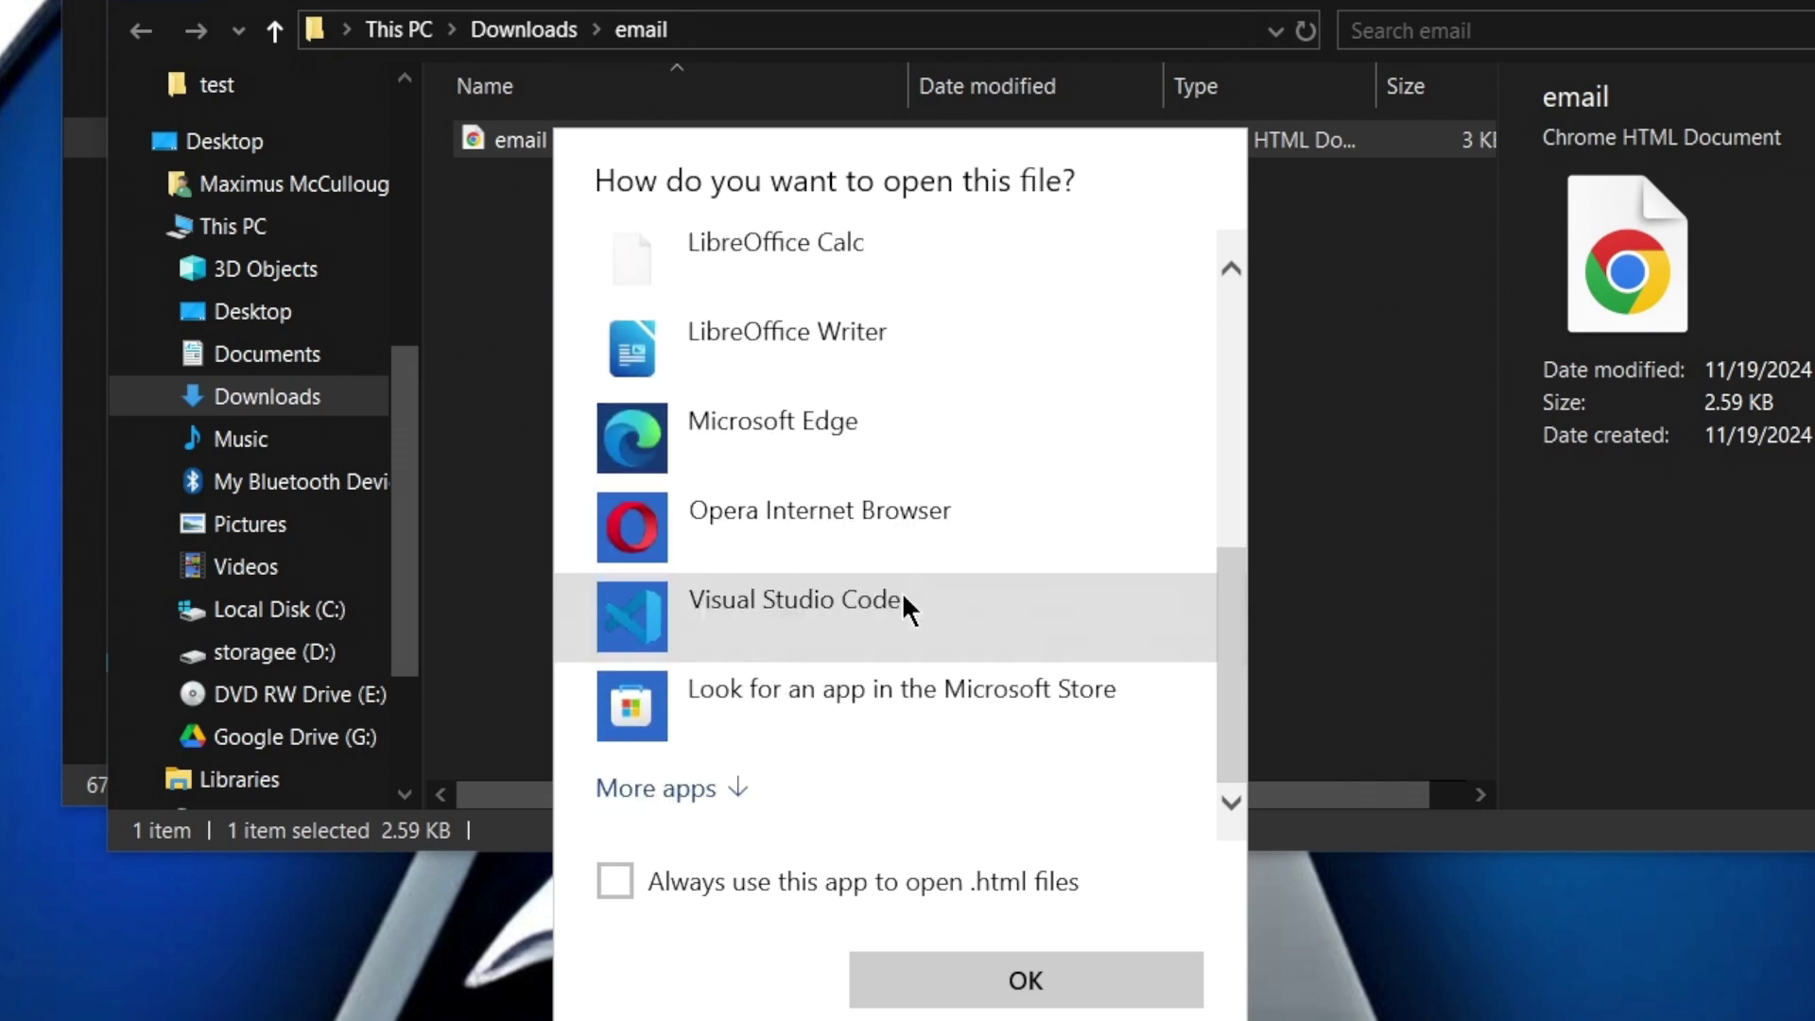
scroll(903, 597, up, 7)
scroll(902, 591, down, 4)
scroll(901, 592, down, 2)
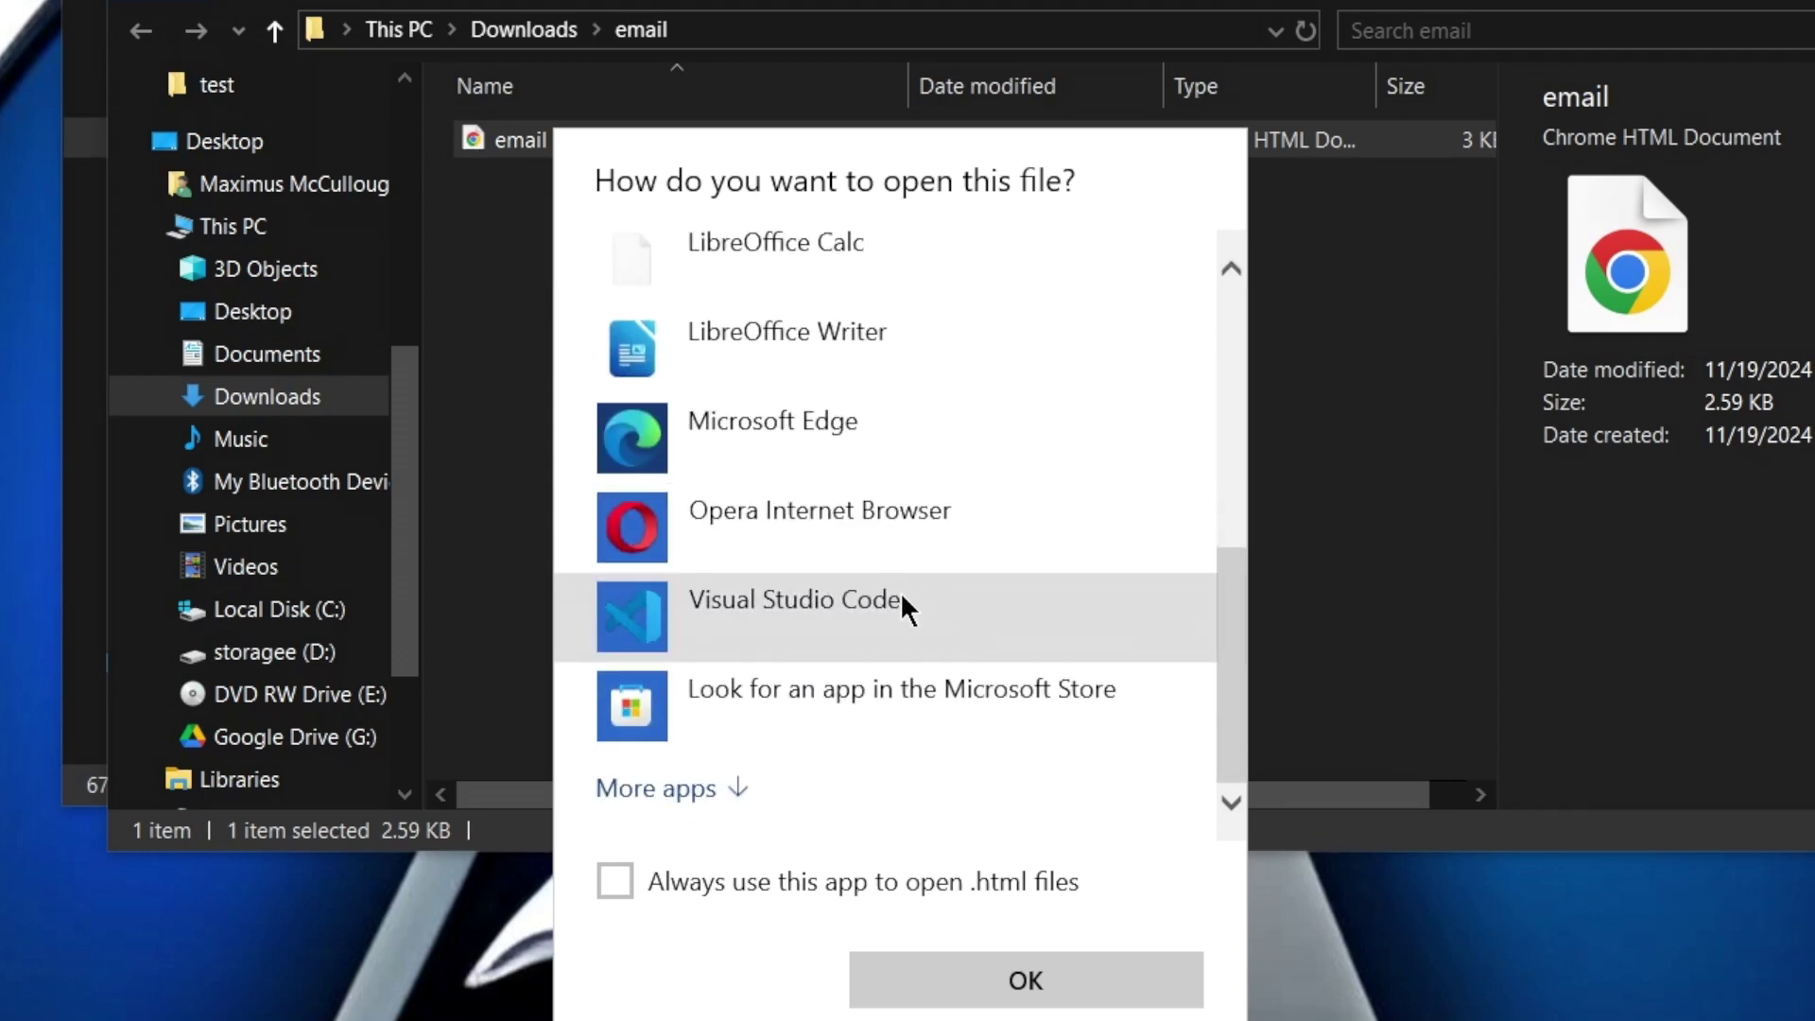
click(690, 792)
scroll(1047, 655, down, 4)
scroll(971, 644, down, 8)
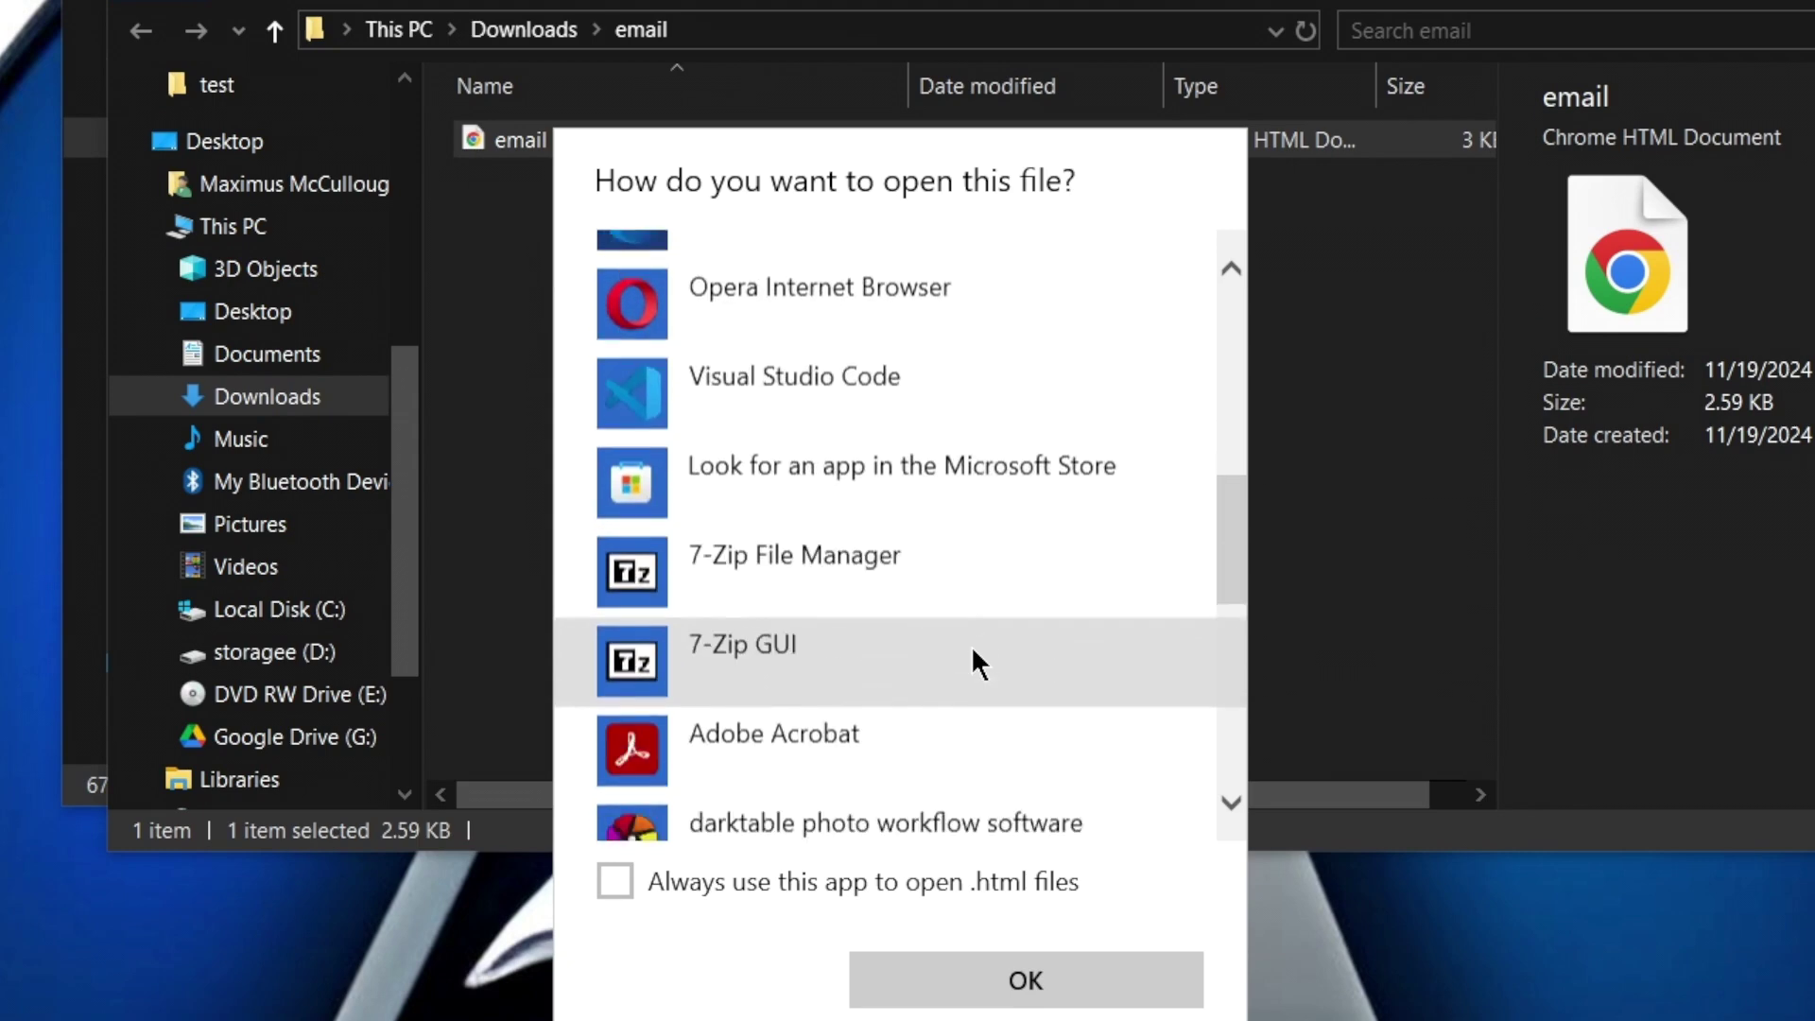
click(764, 654)
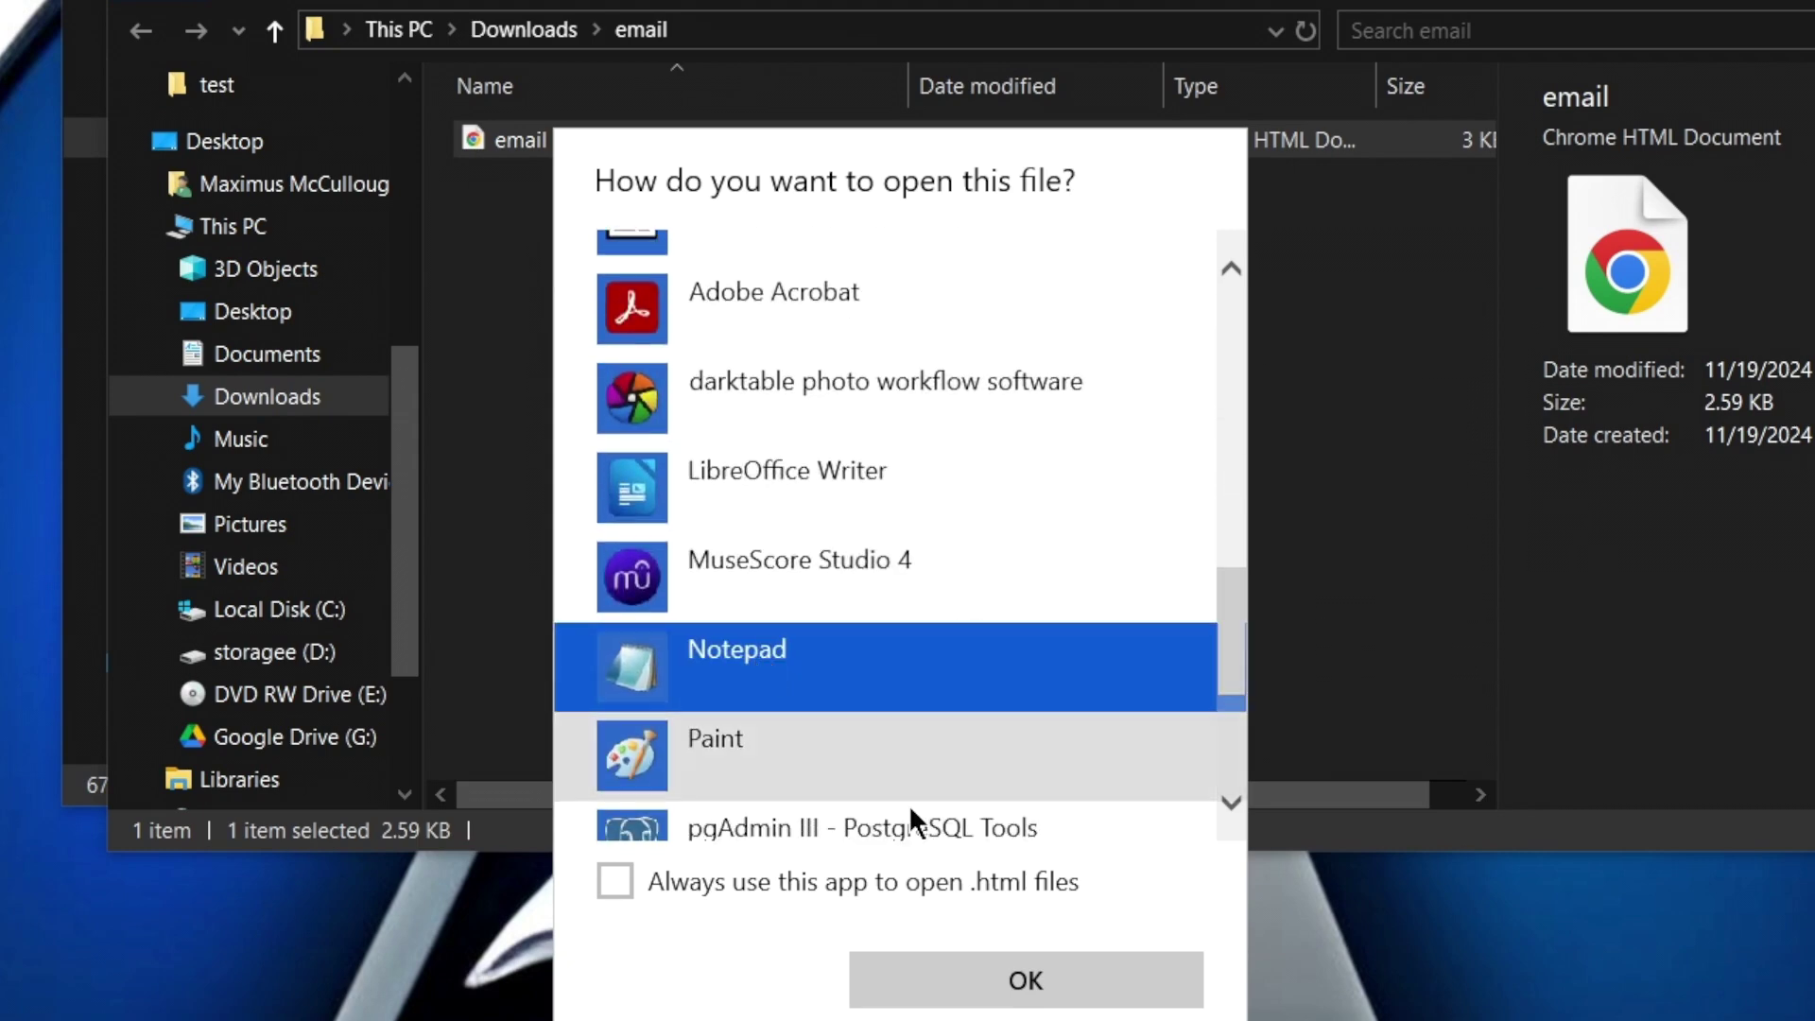
click(1037, 981)
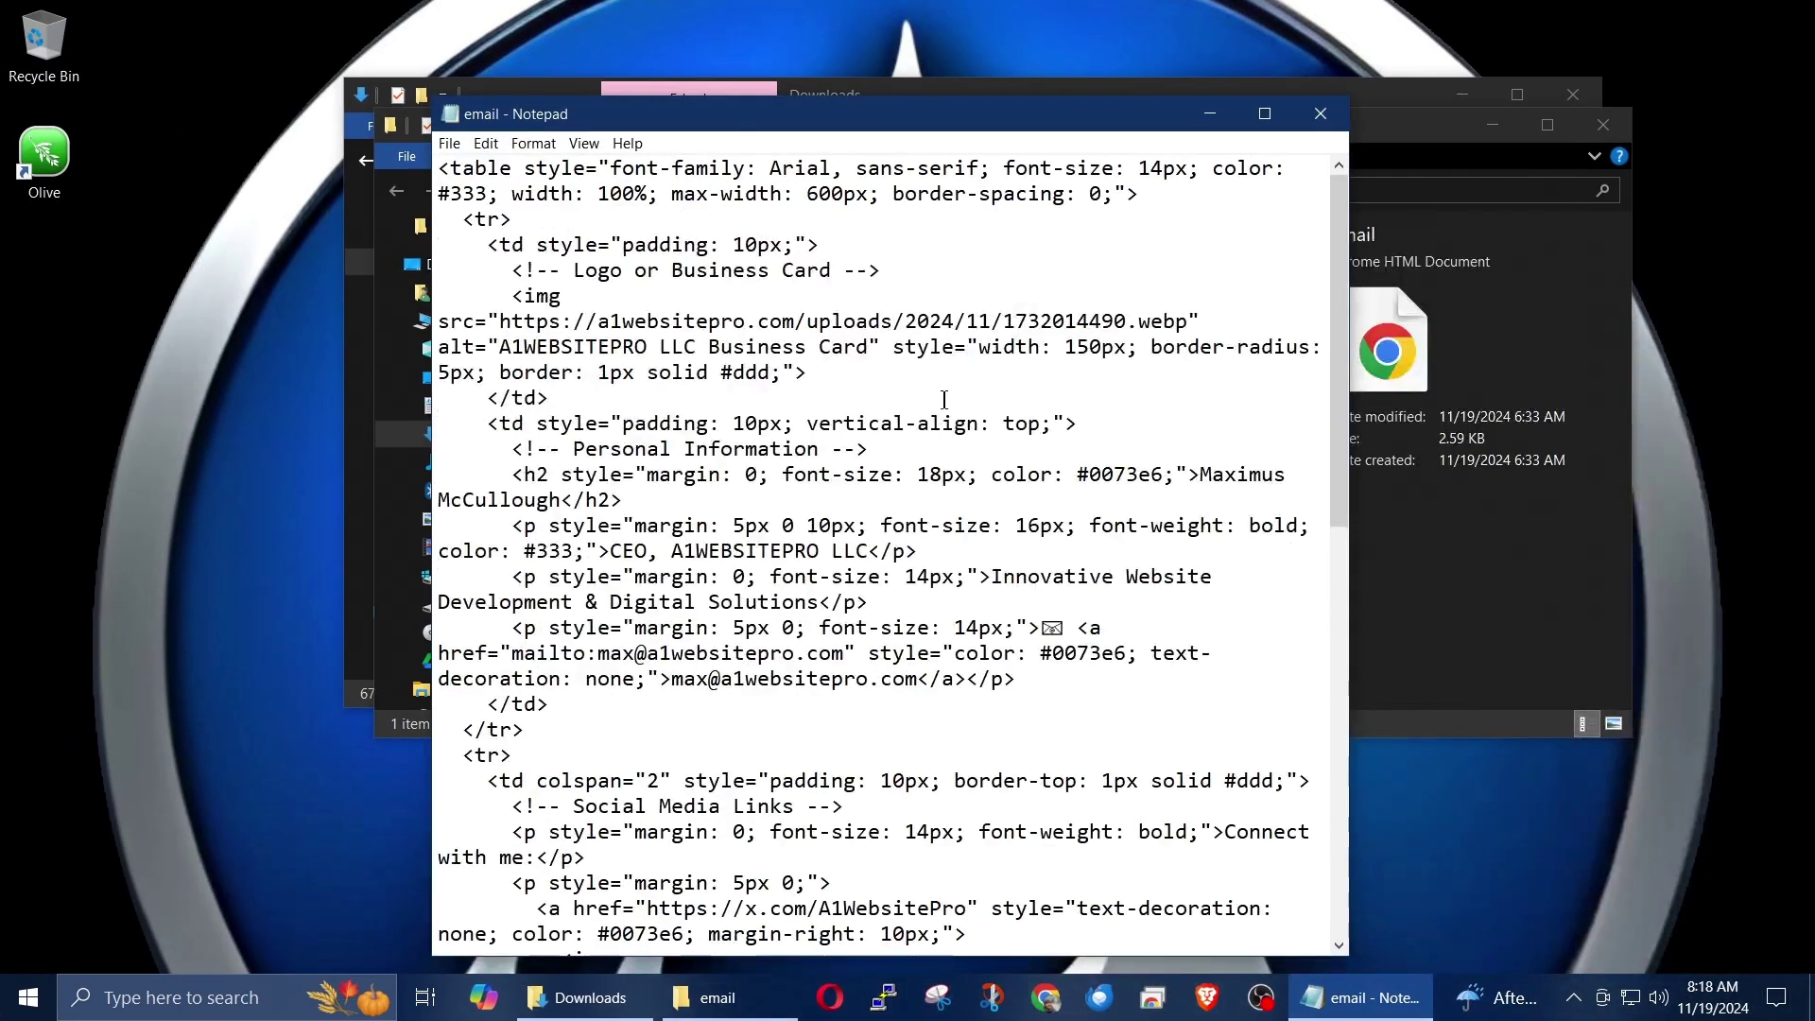
Step: Look through the signature HTML in Notepad and select all of it with Ctrl+A
scroll(944, 416, down, 9)
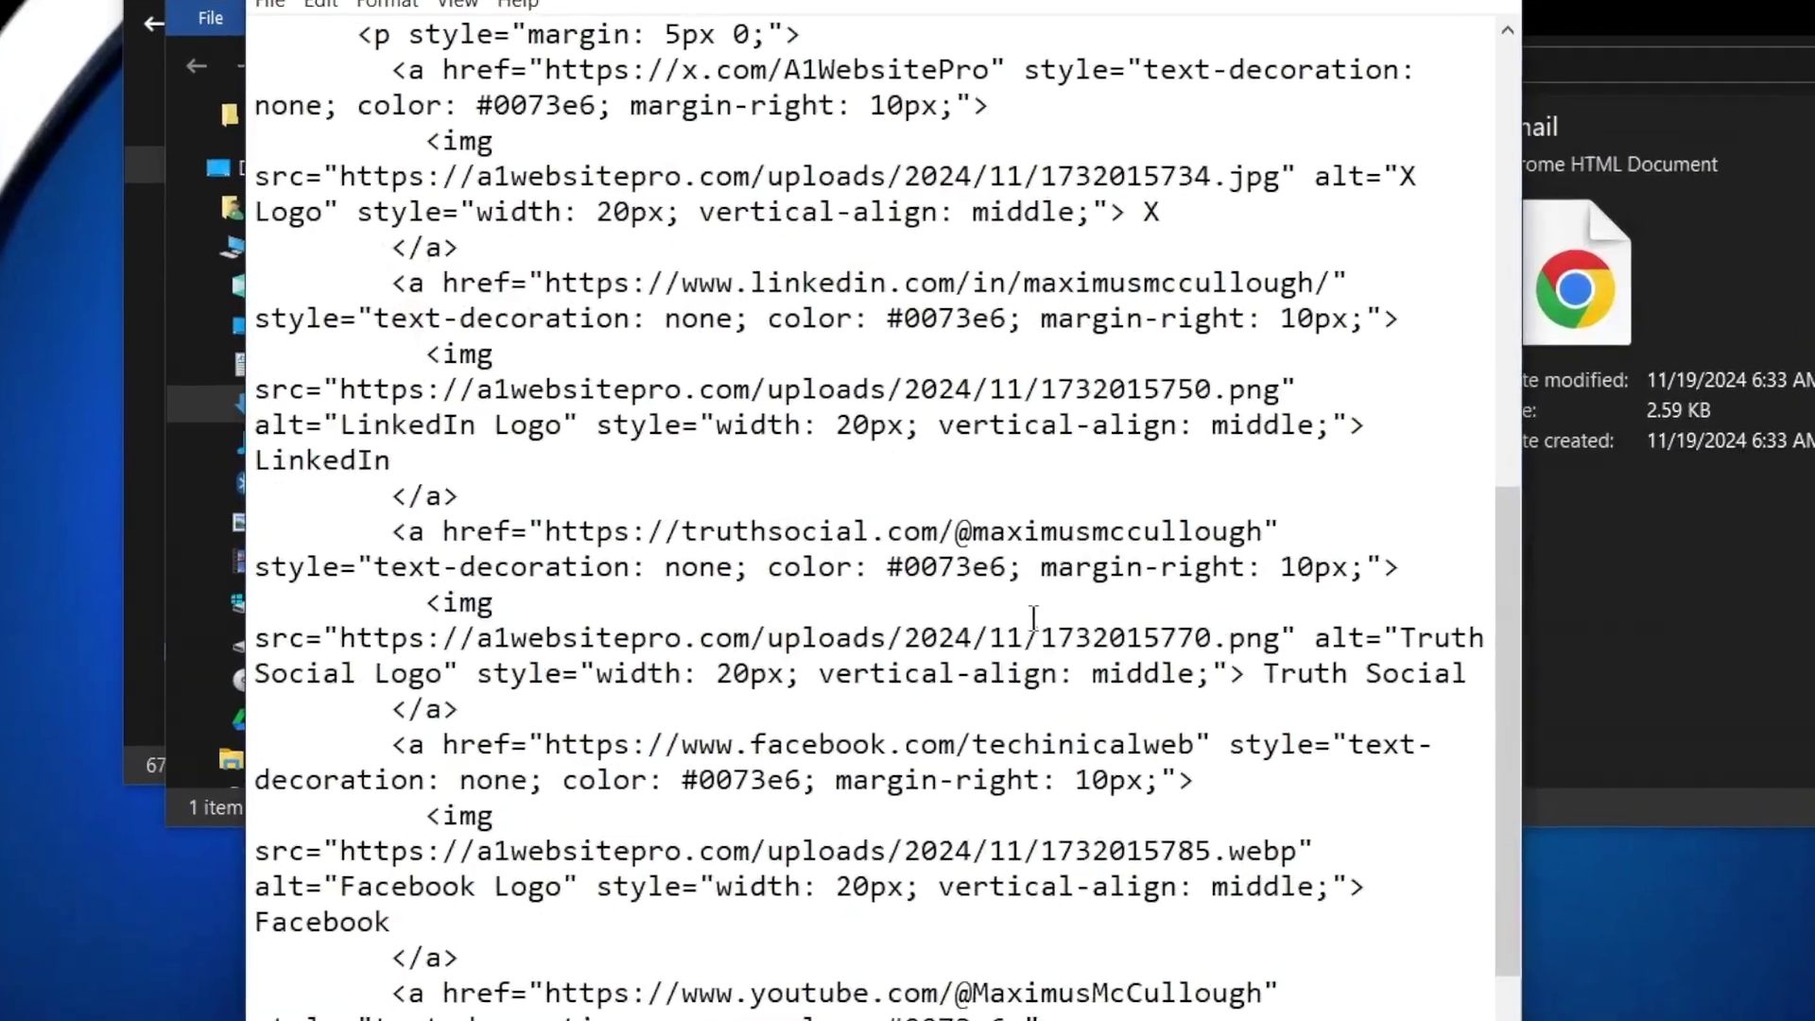
scroll(1040, 629, down, 3)
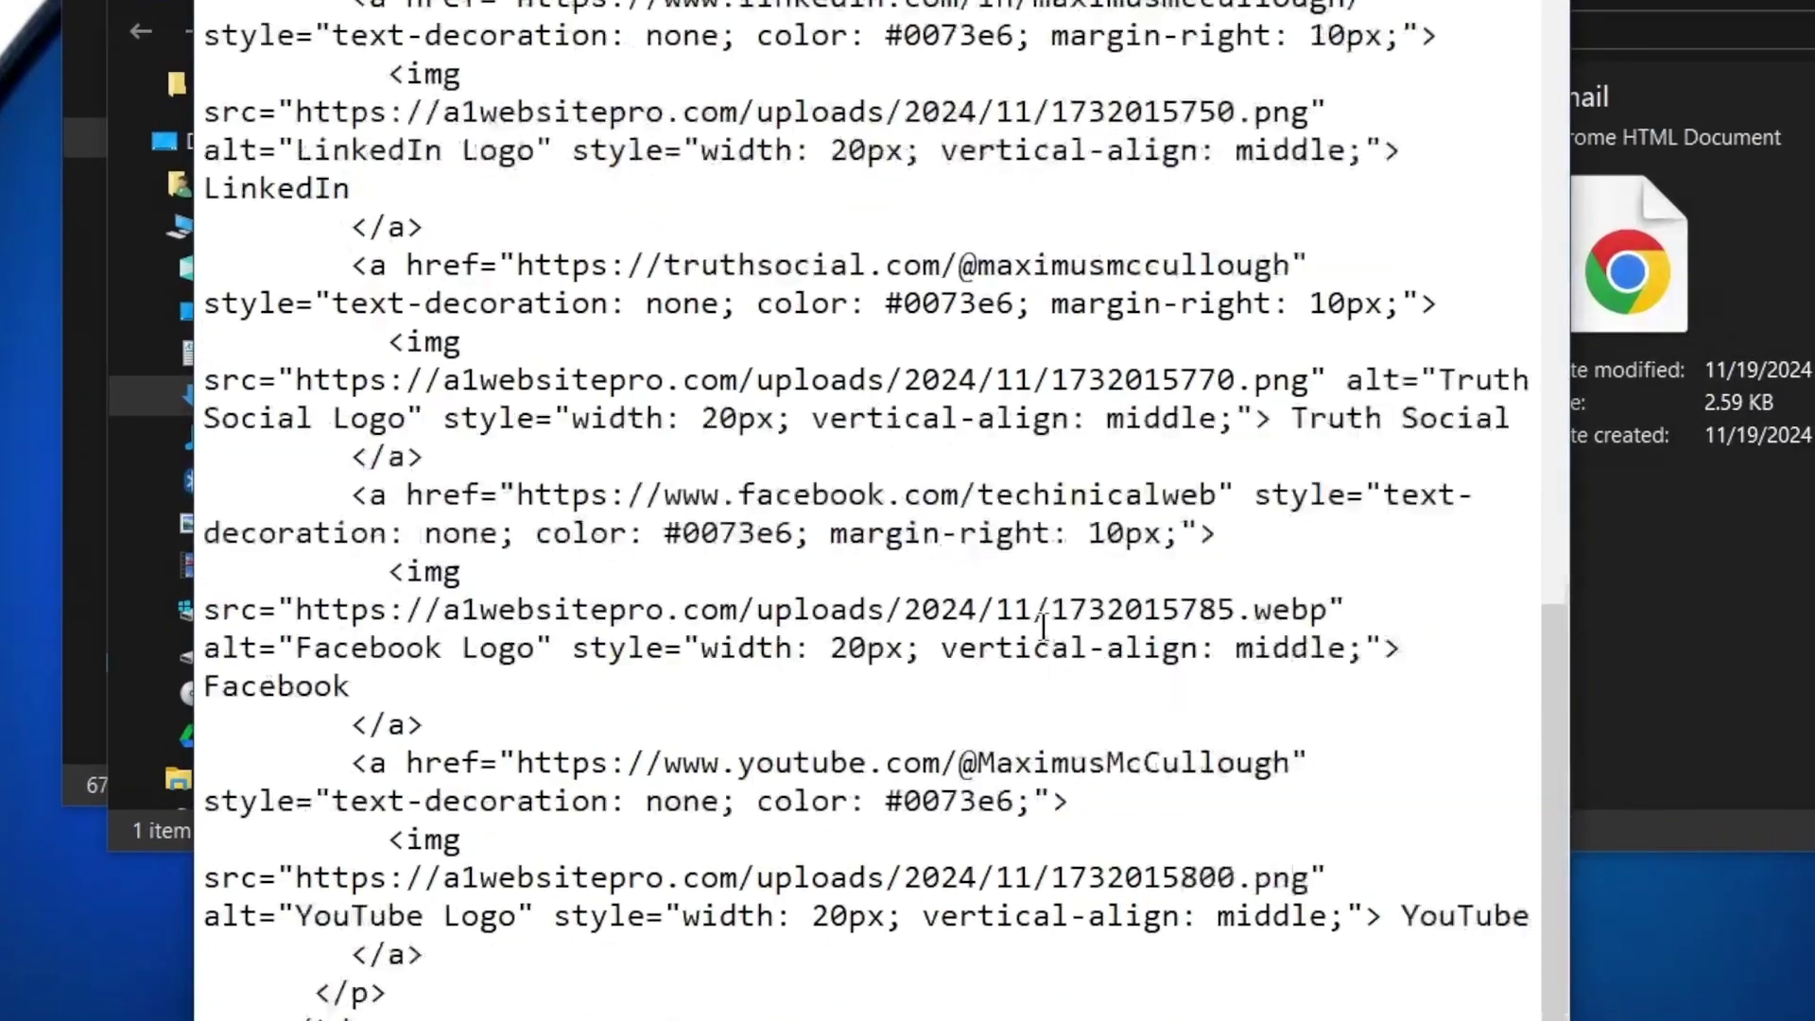
scroll(930, 644, up, 12)
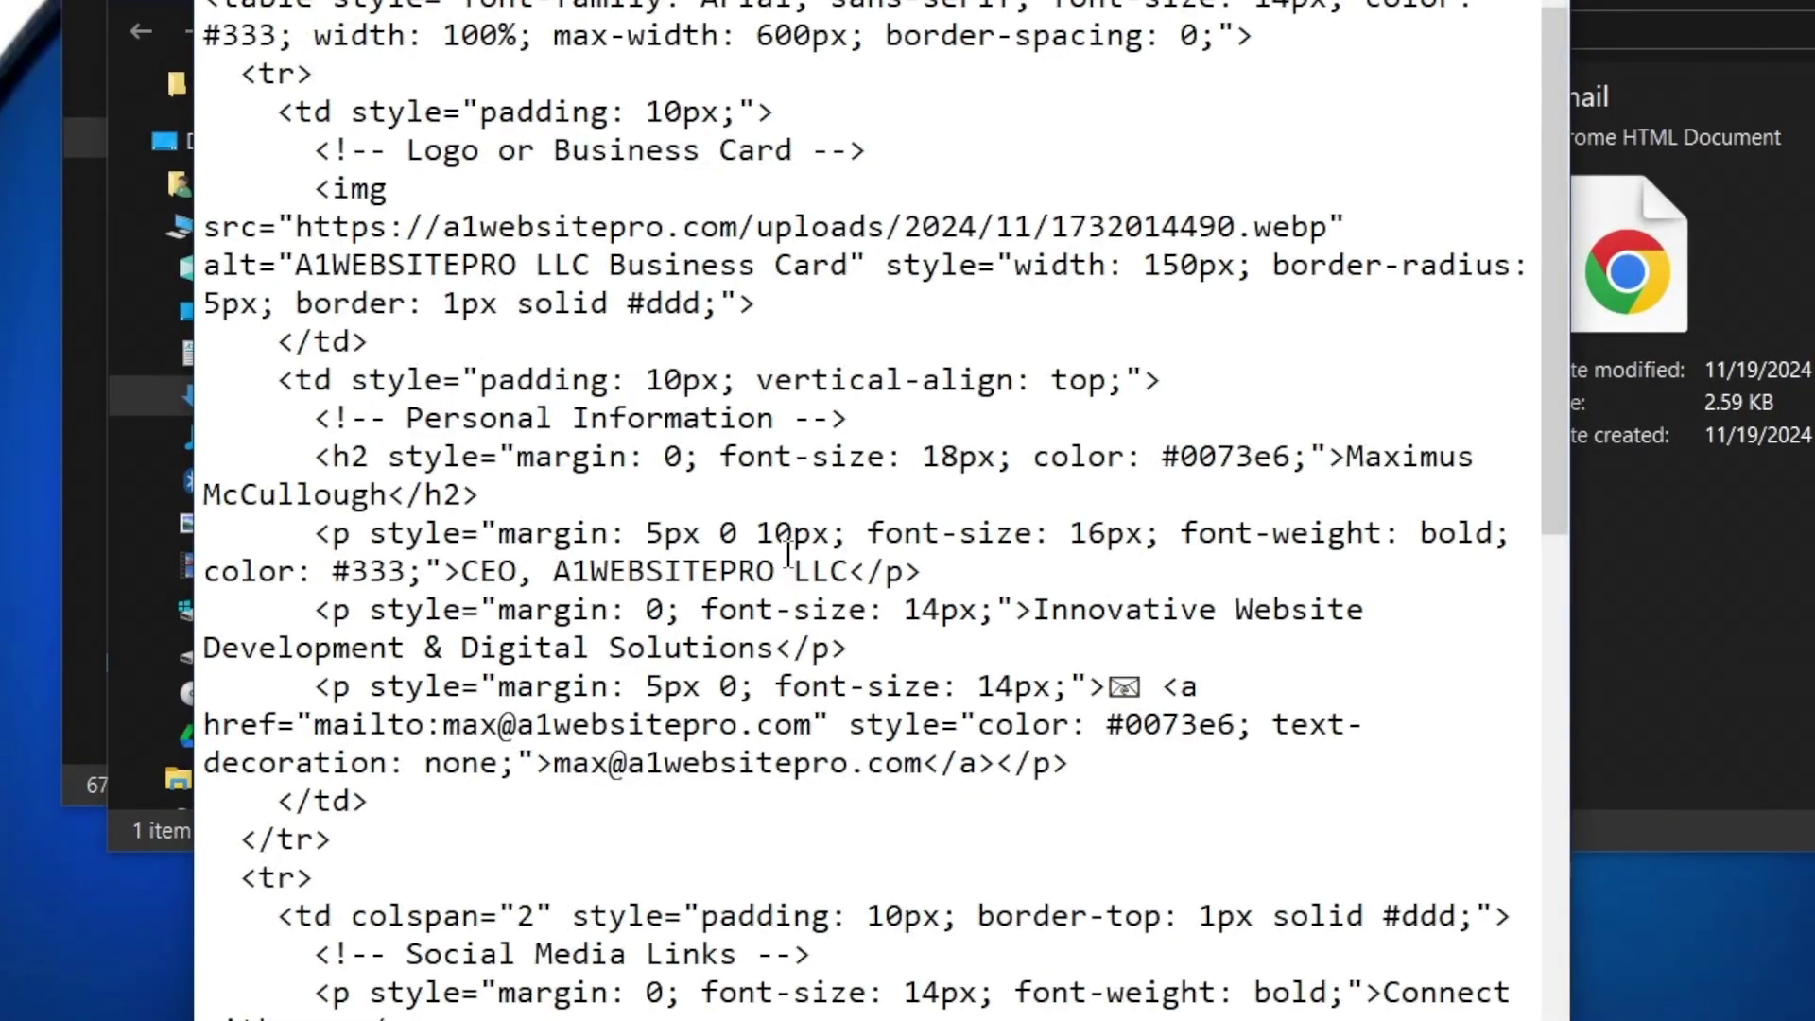
key(ctrl+a)
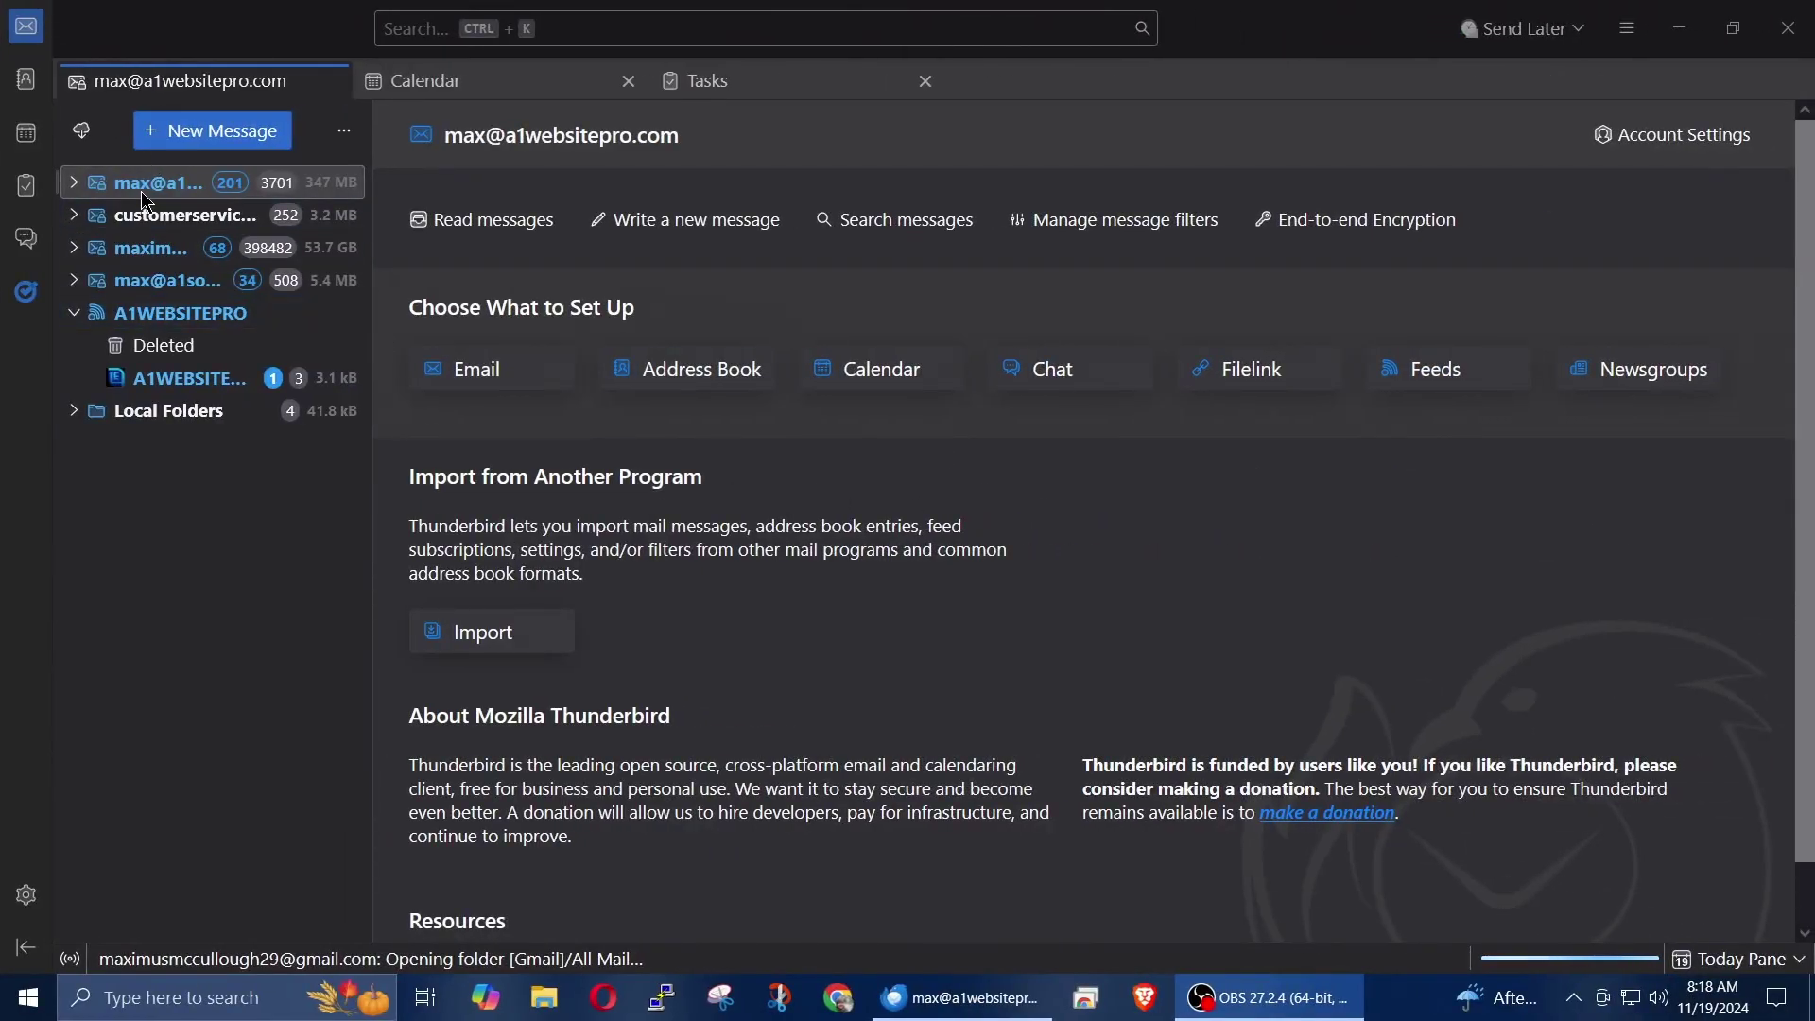
Step: In the first account's settings, paste the copied code over the signature text with Use HTML on
right_click(124, 179)
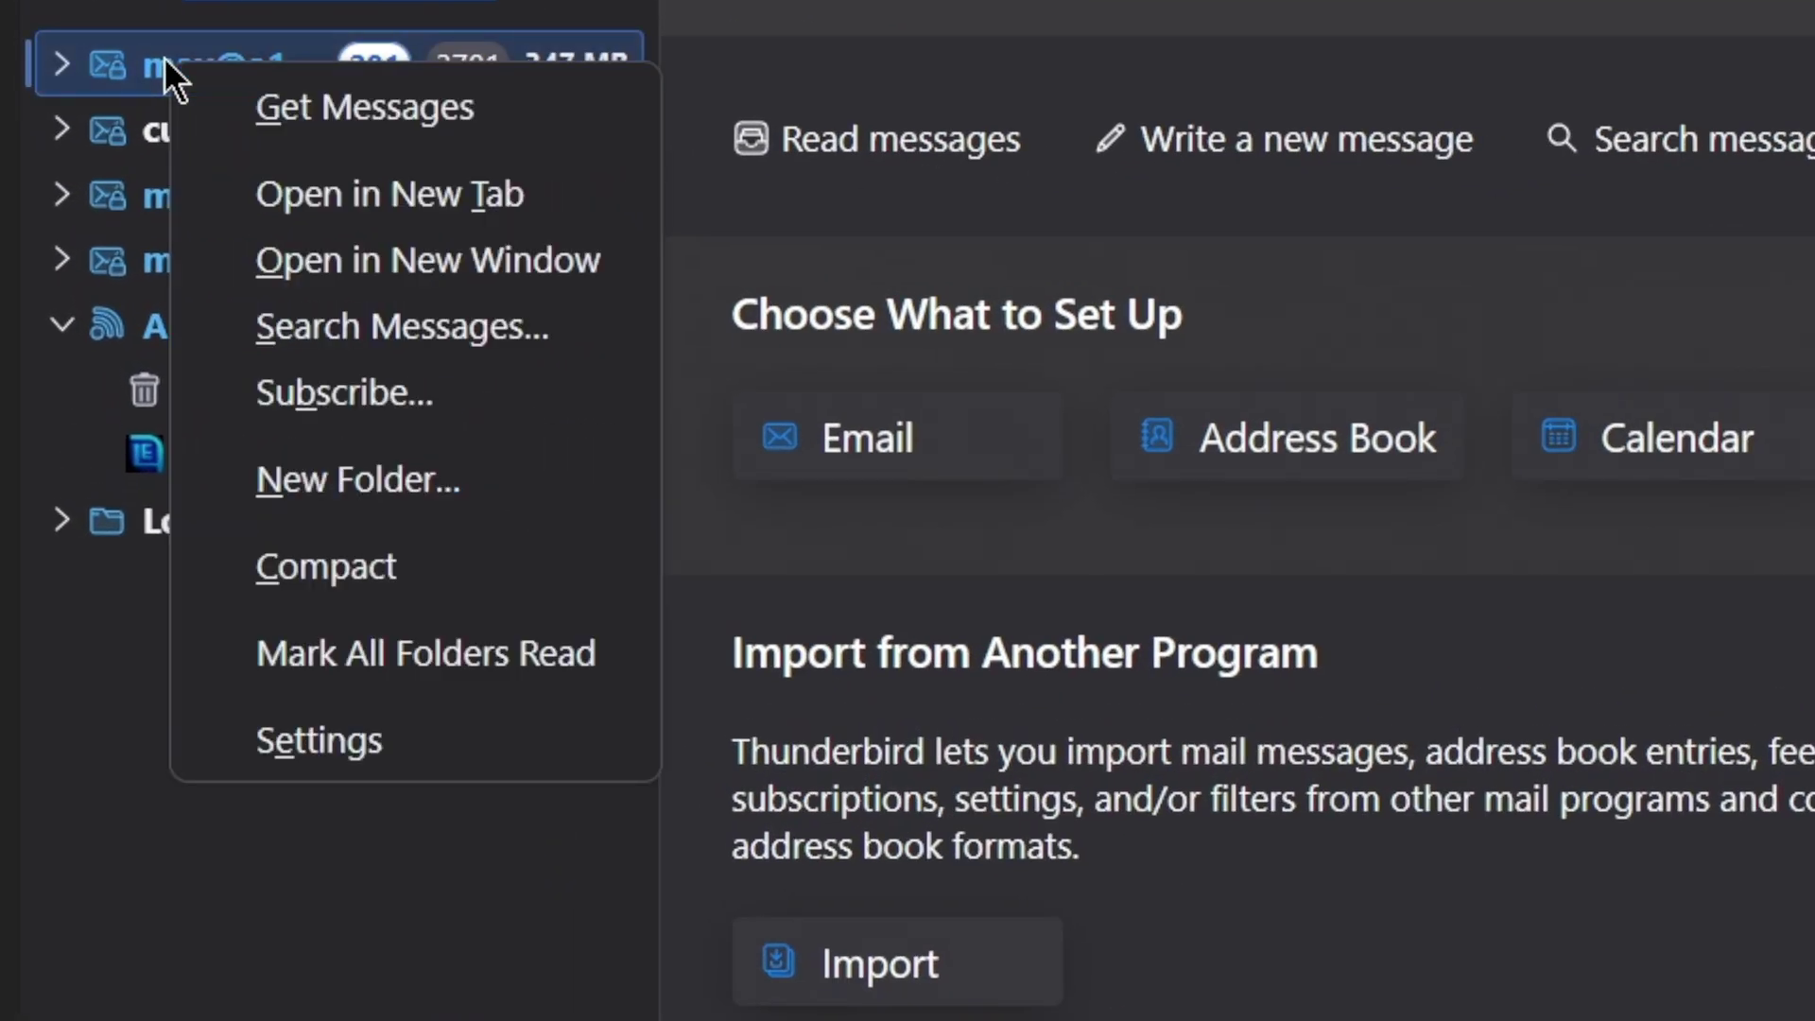
click(371, 731)
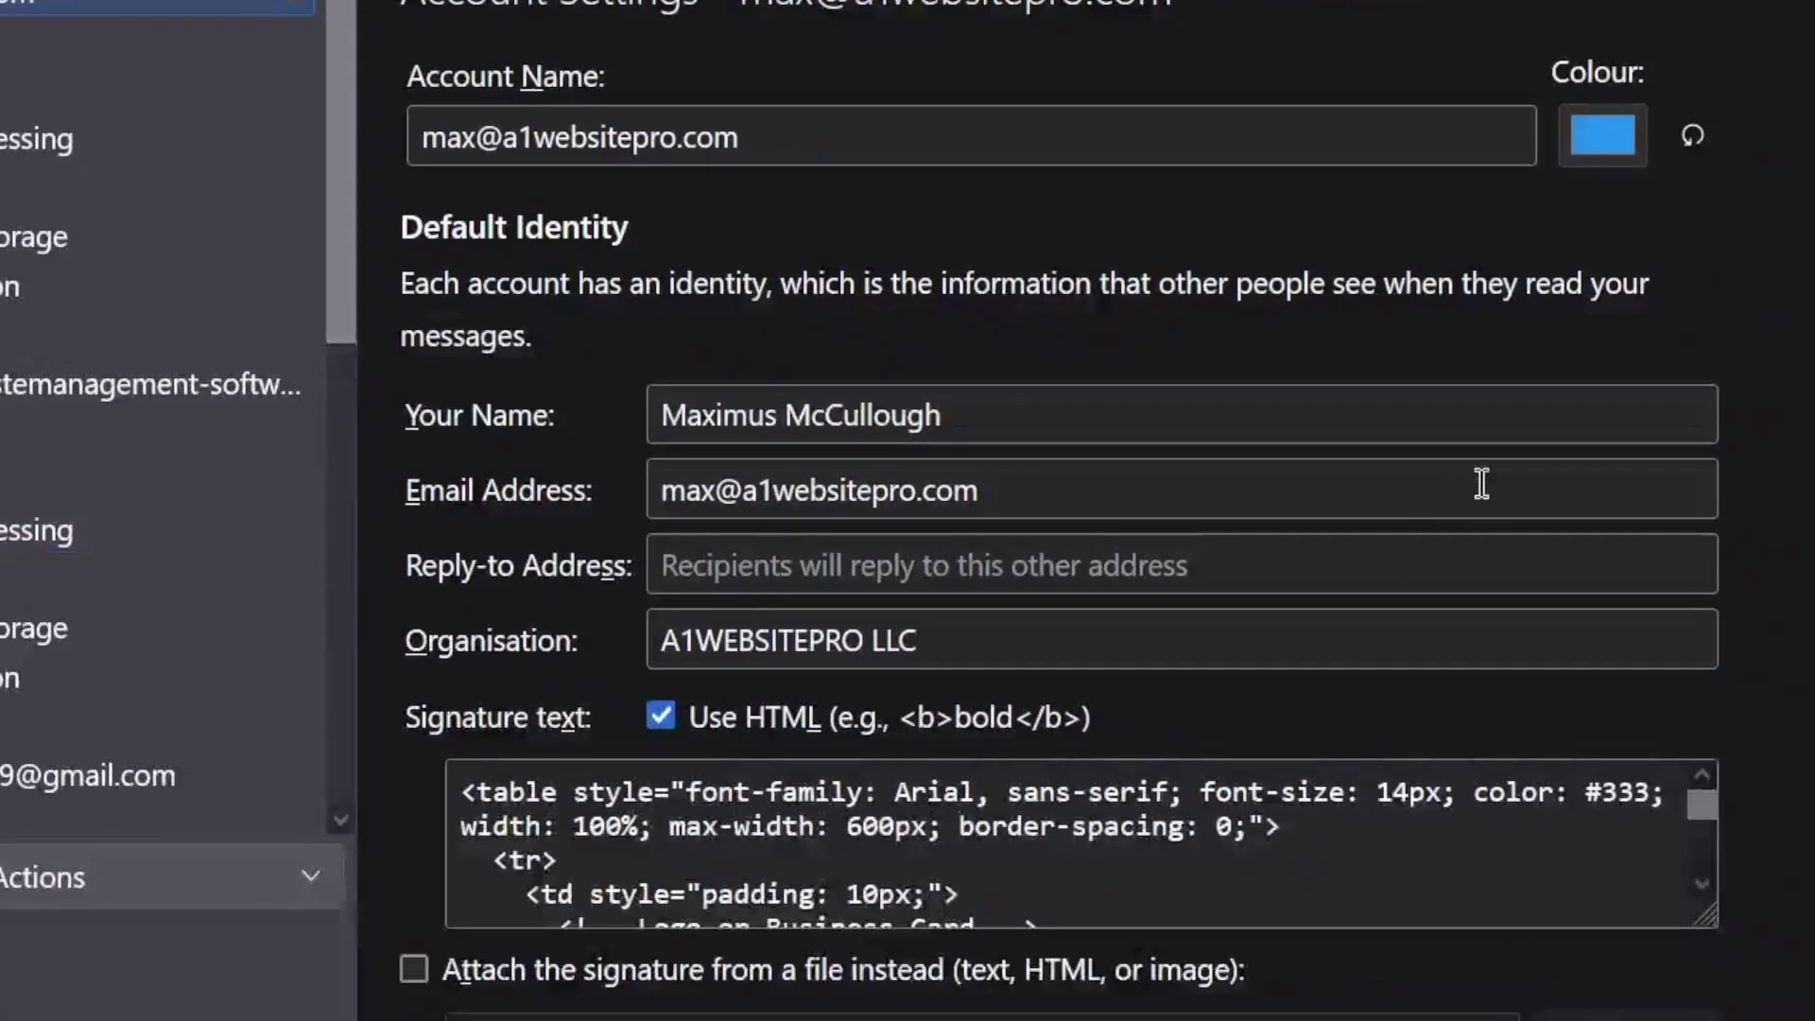
scroll(1059, 511, down, 3)
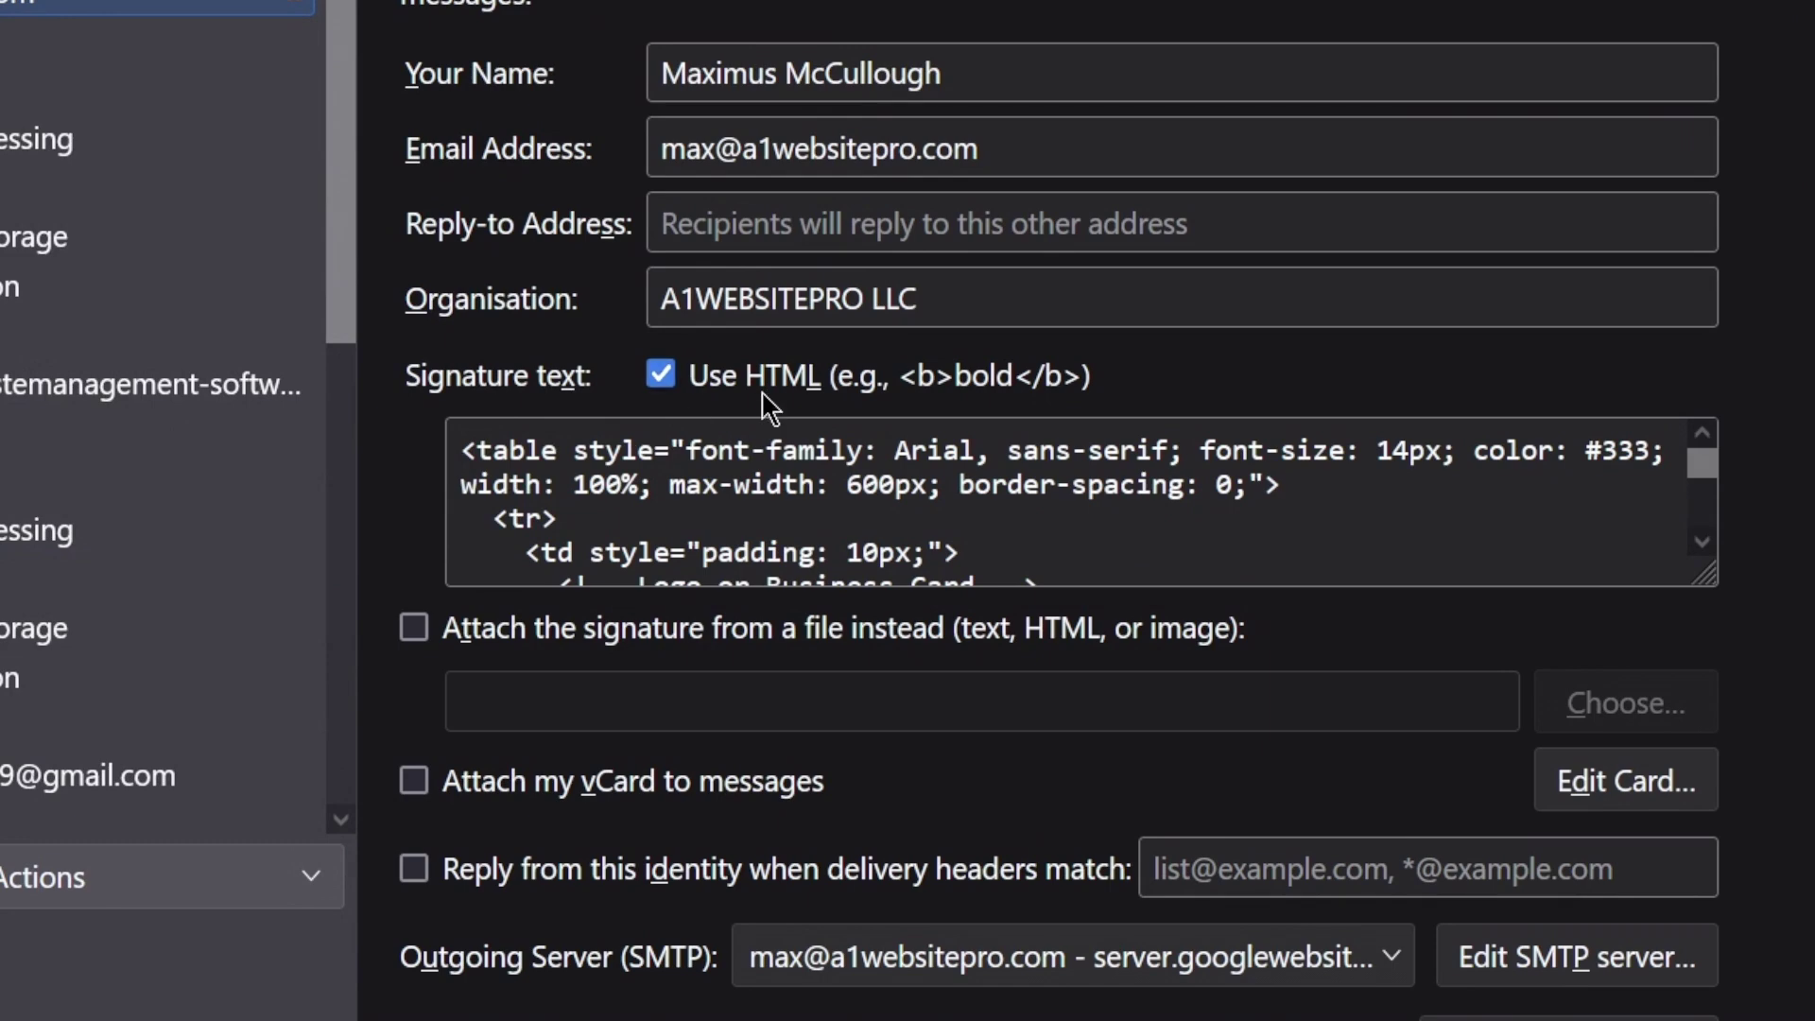
click(659, 377)
click(660, 378)
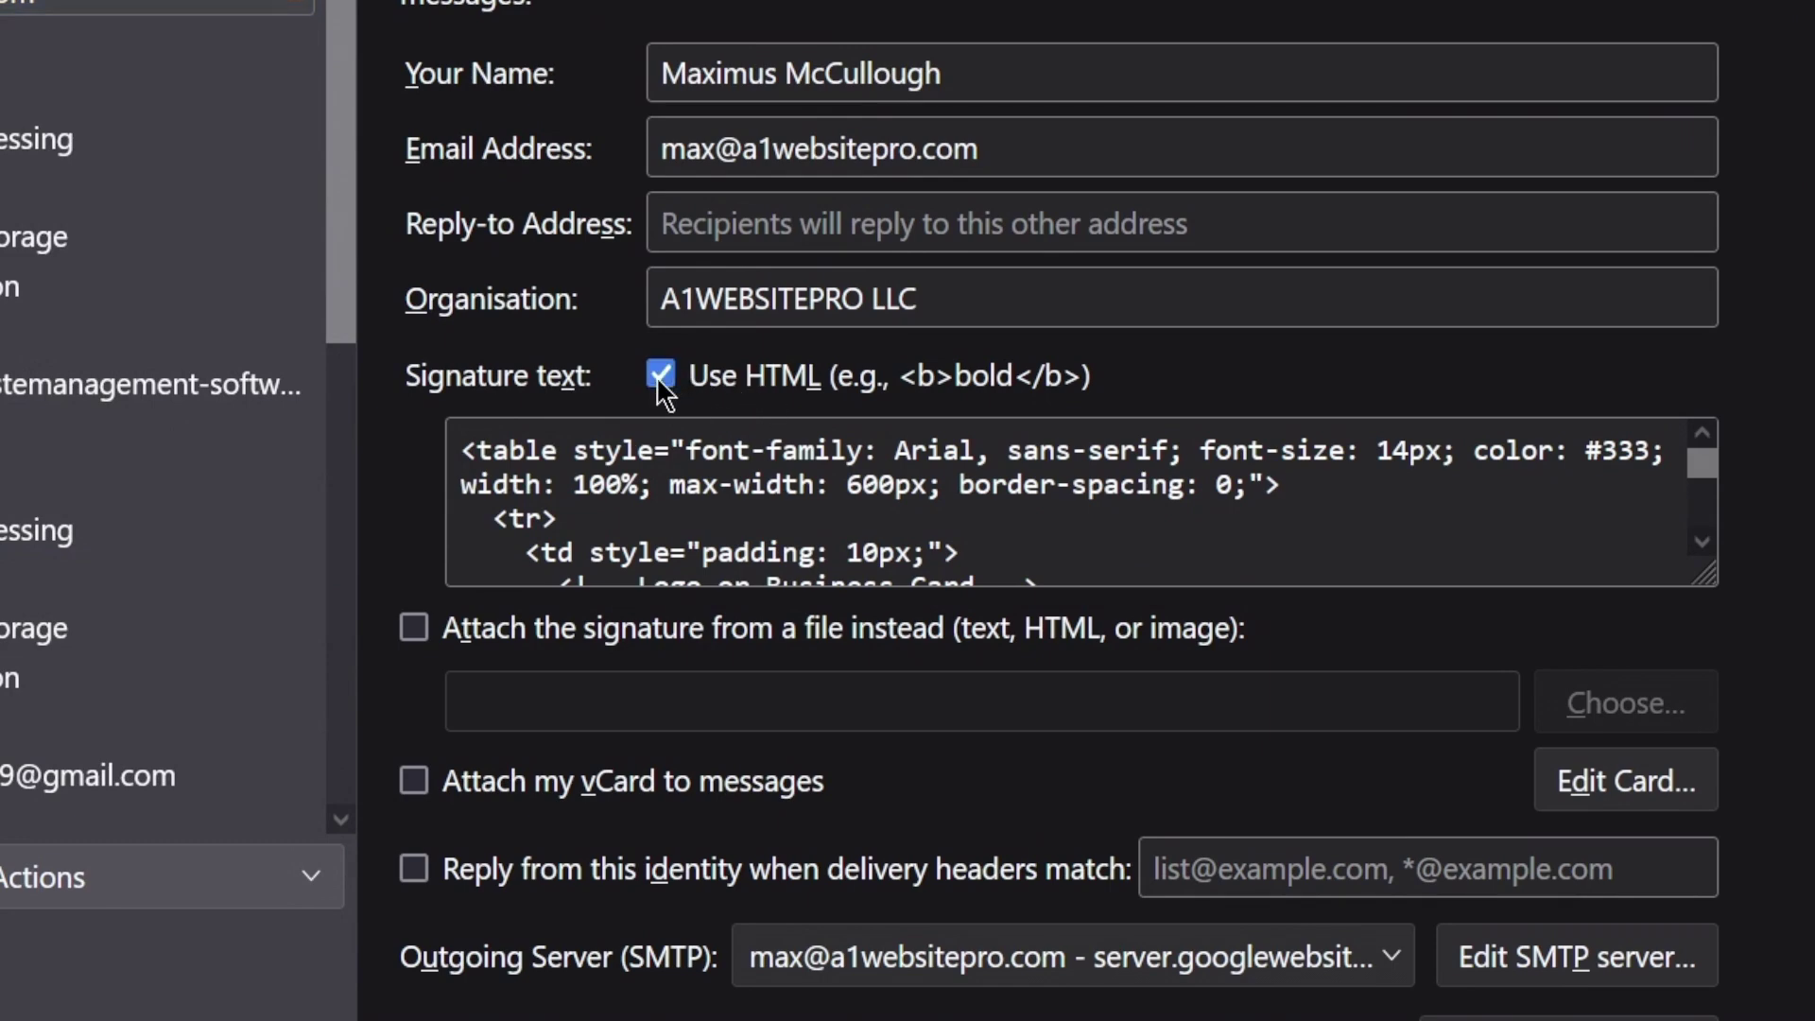
click(869, 522)
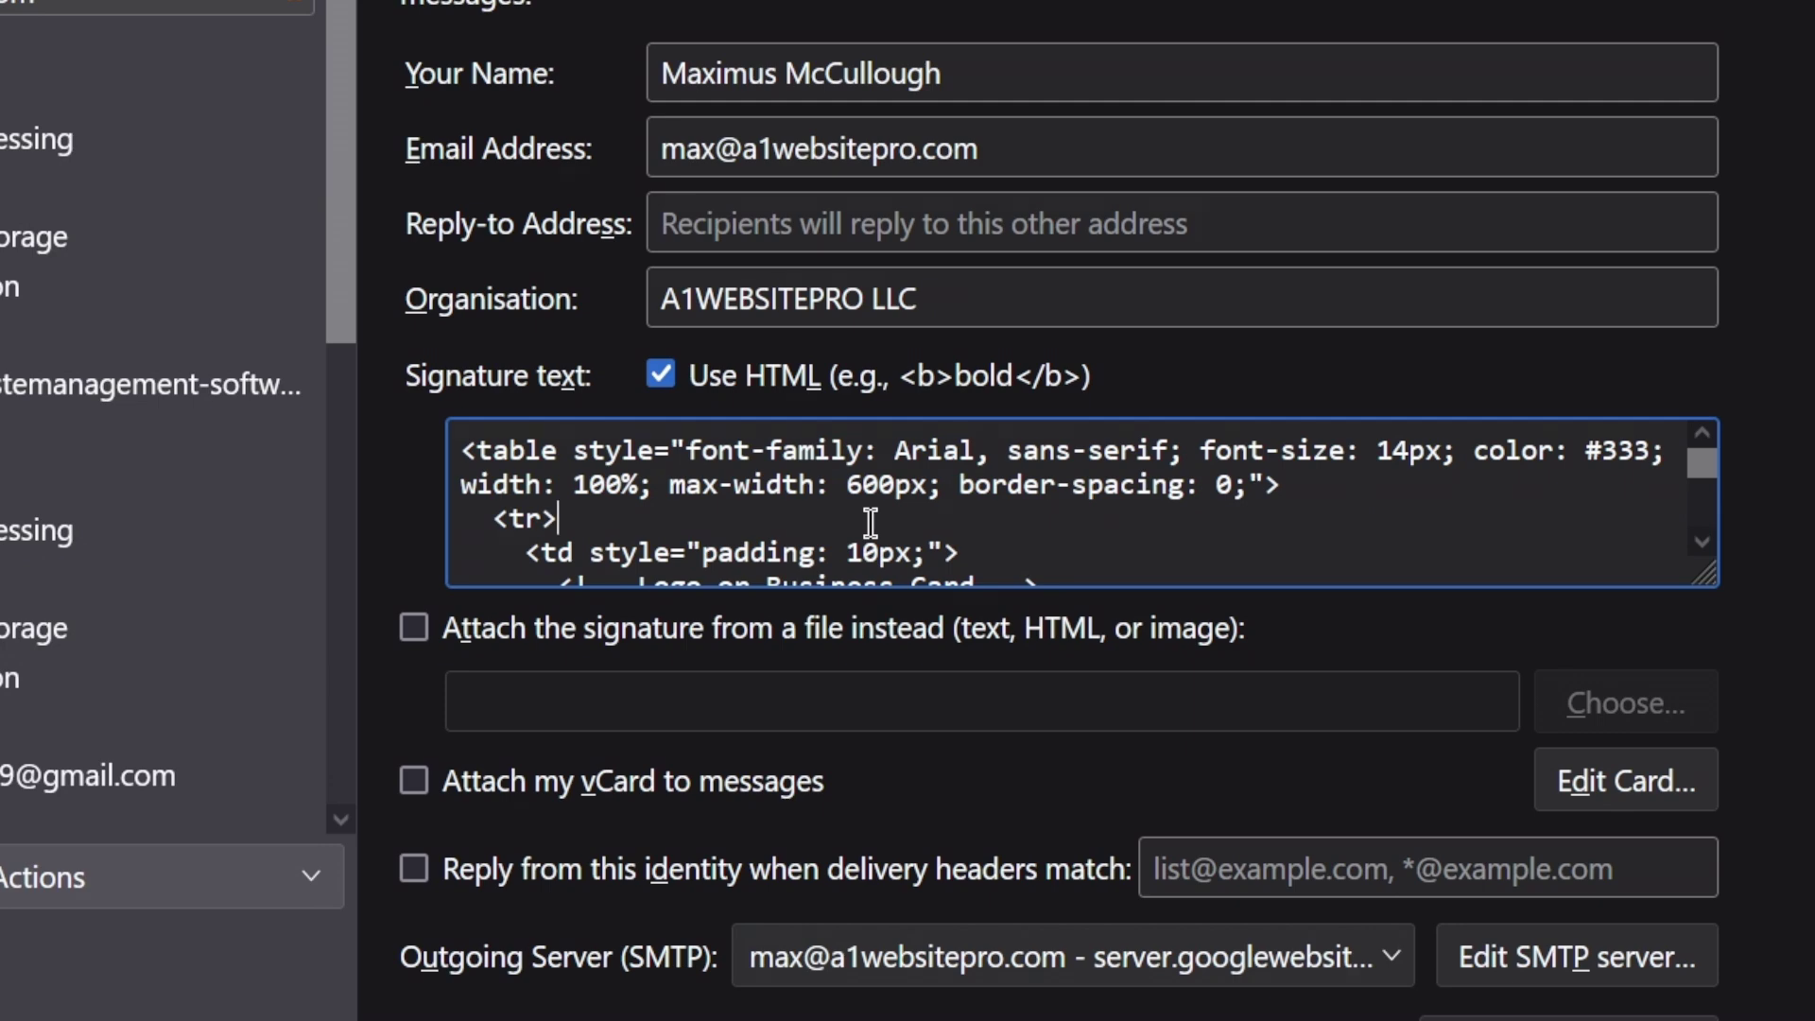
key(ctrl+a)
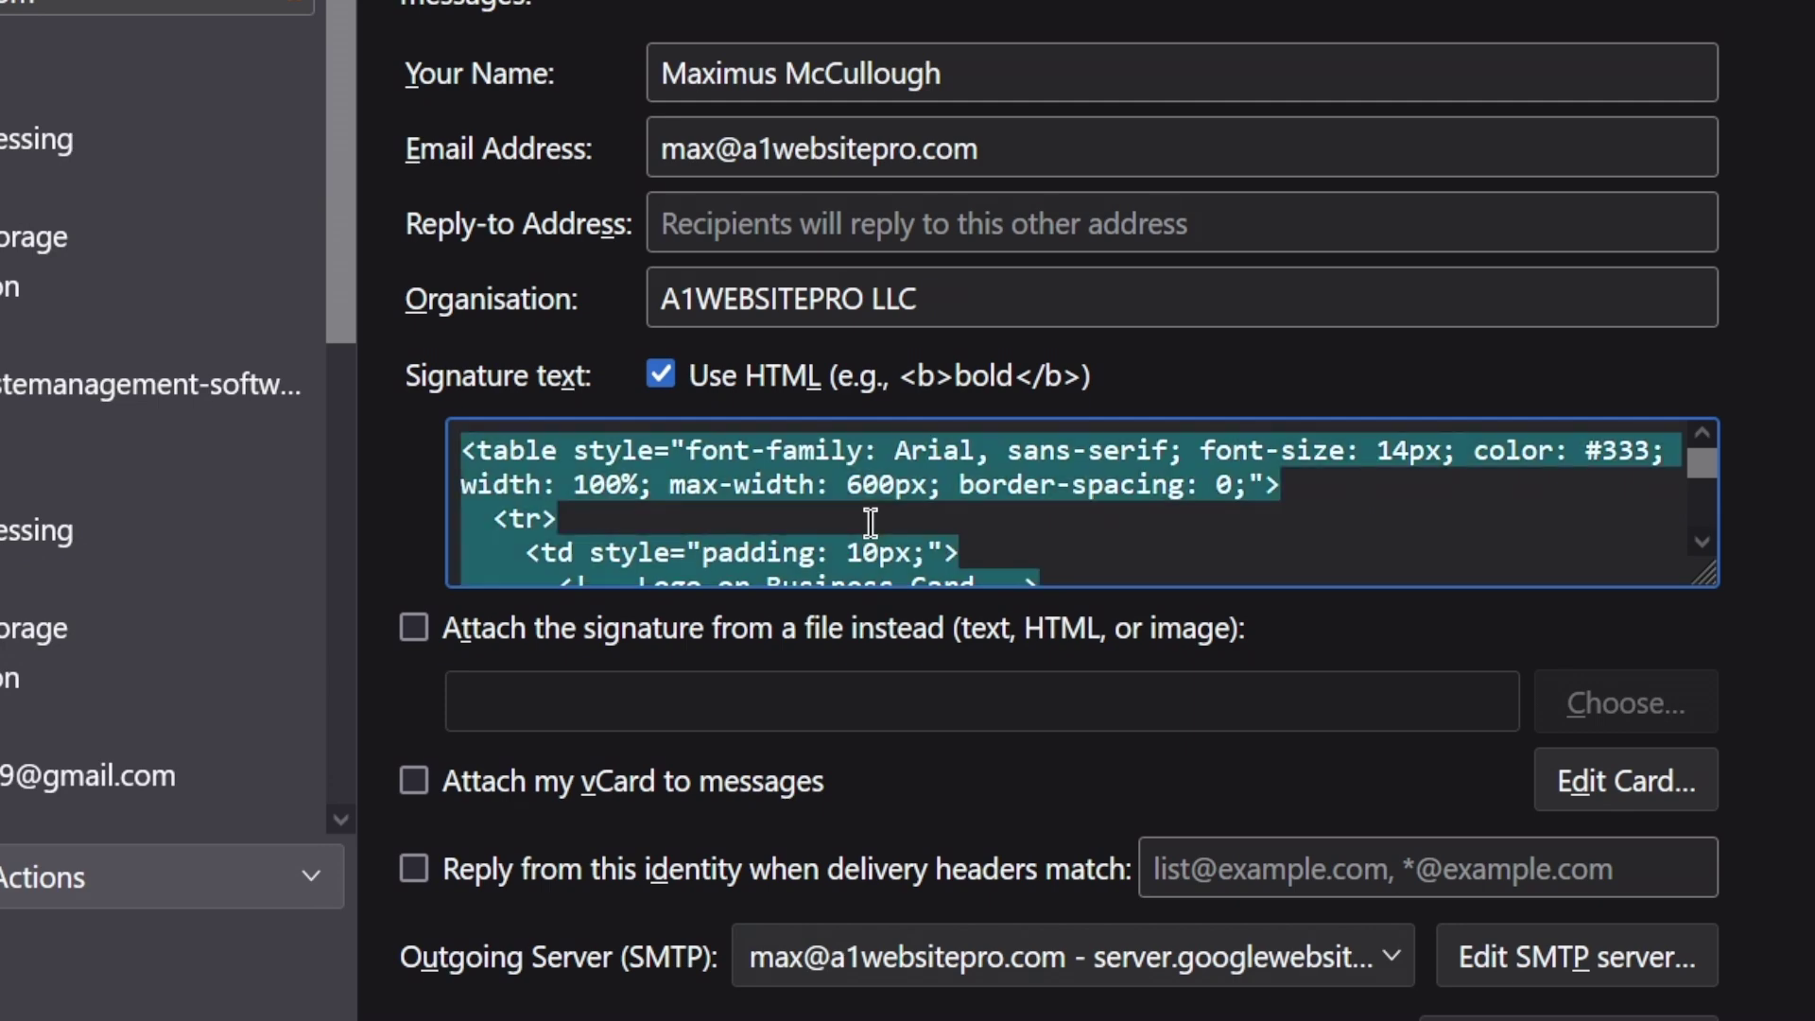
key(ctrl+v)
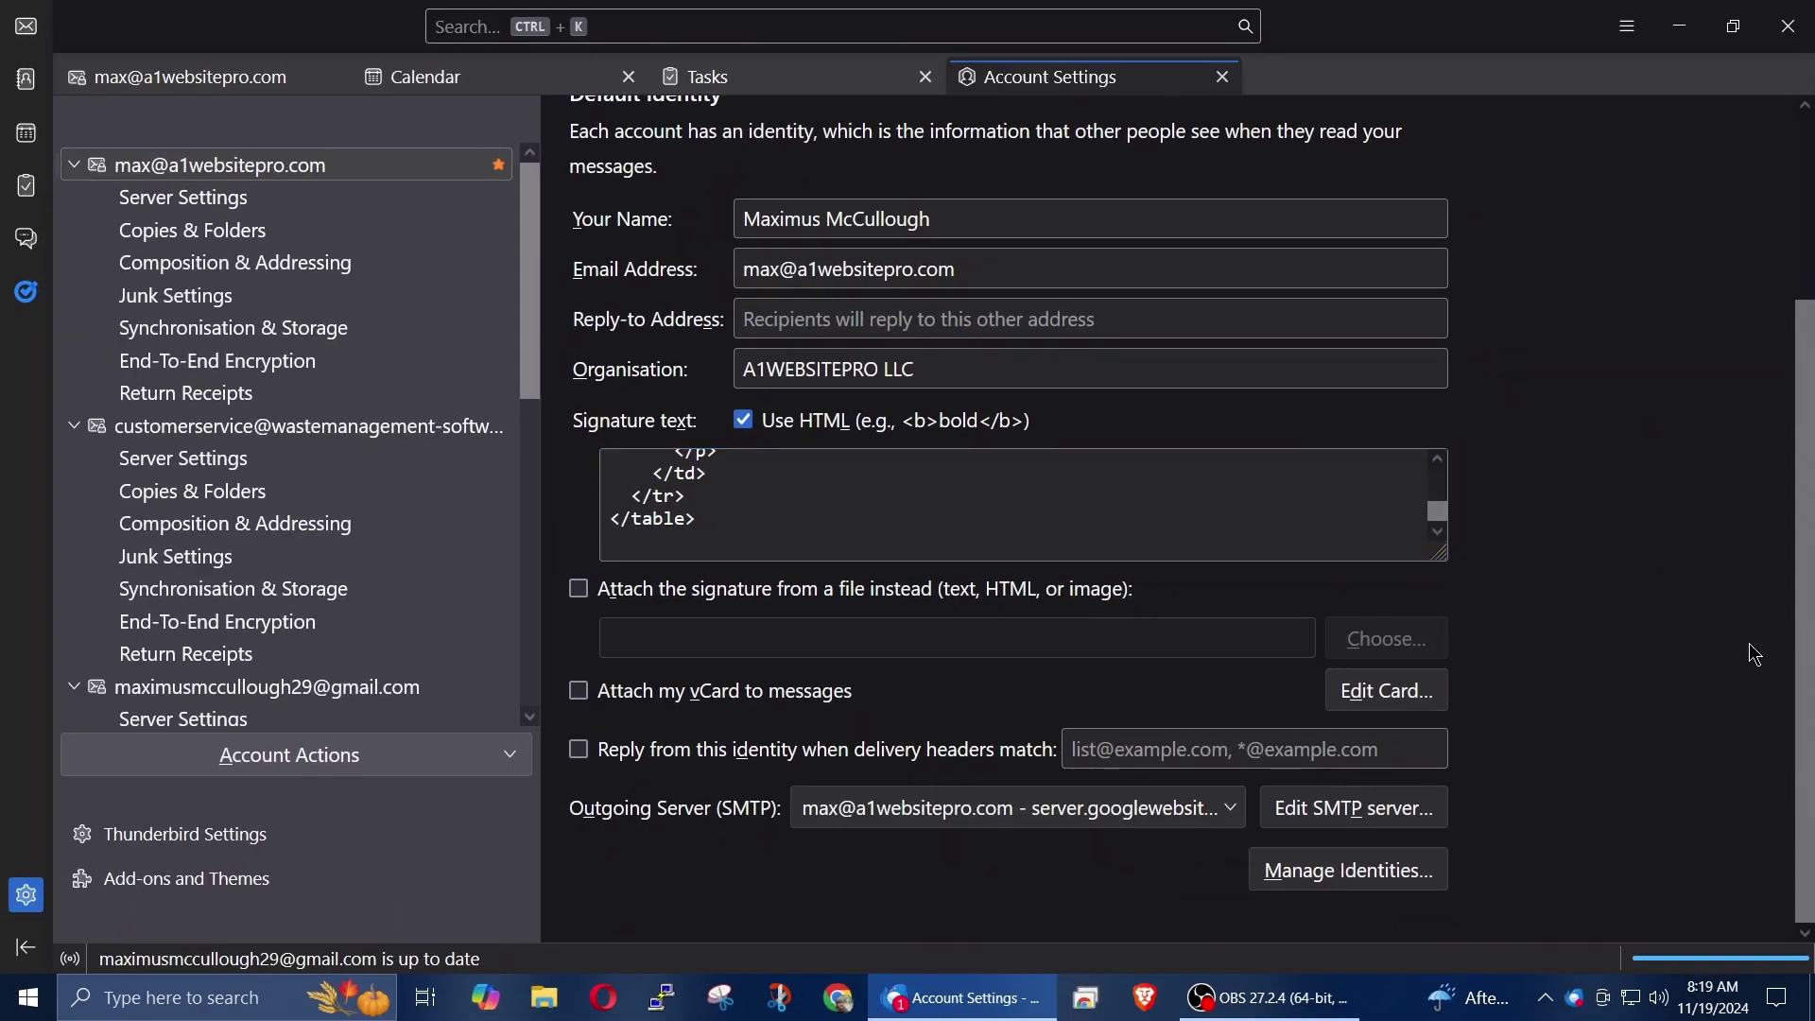
Step: Preview the business-card signature in a new message, then close the compose and Thunderbird windows
click(201, 68)
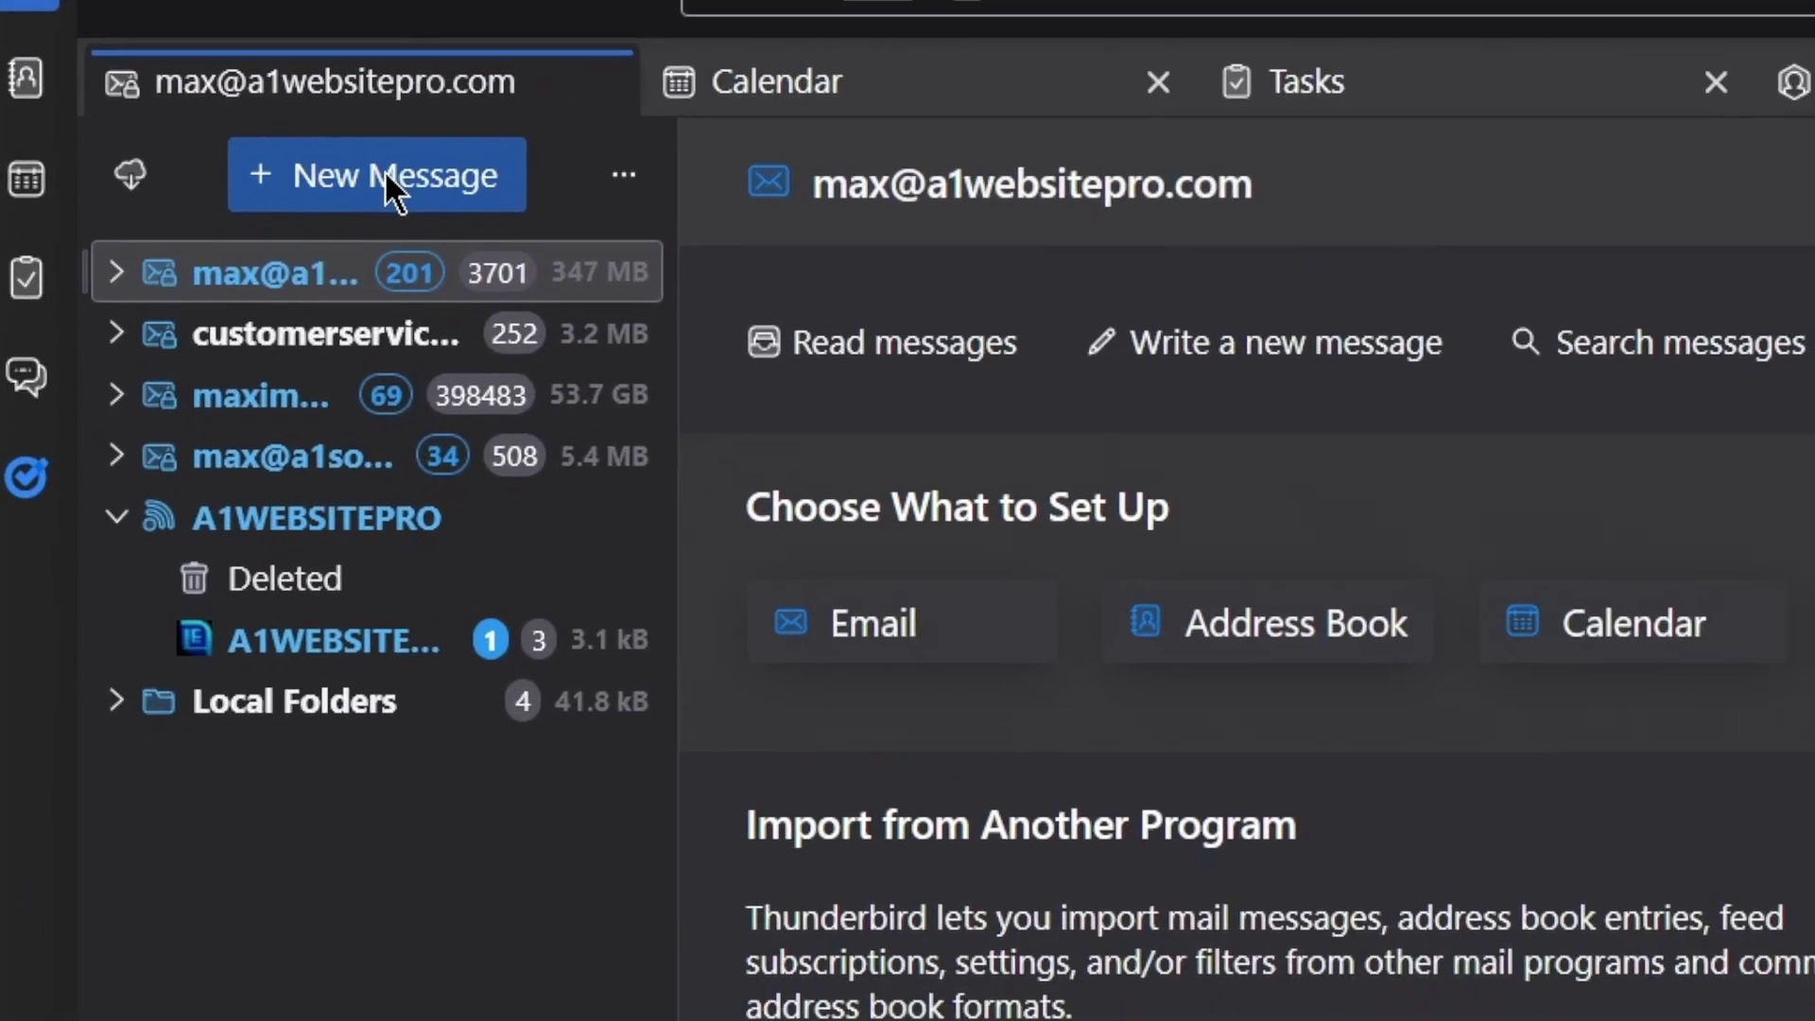
click(214, 131)
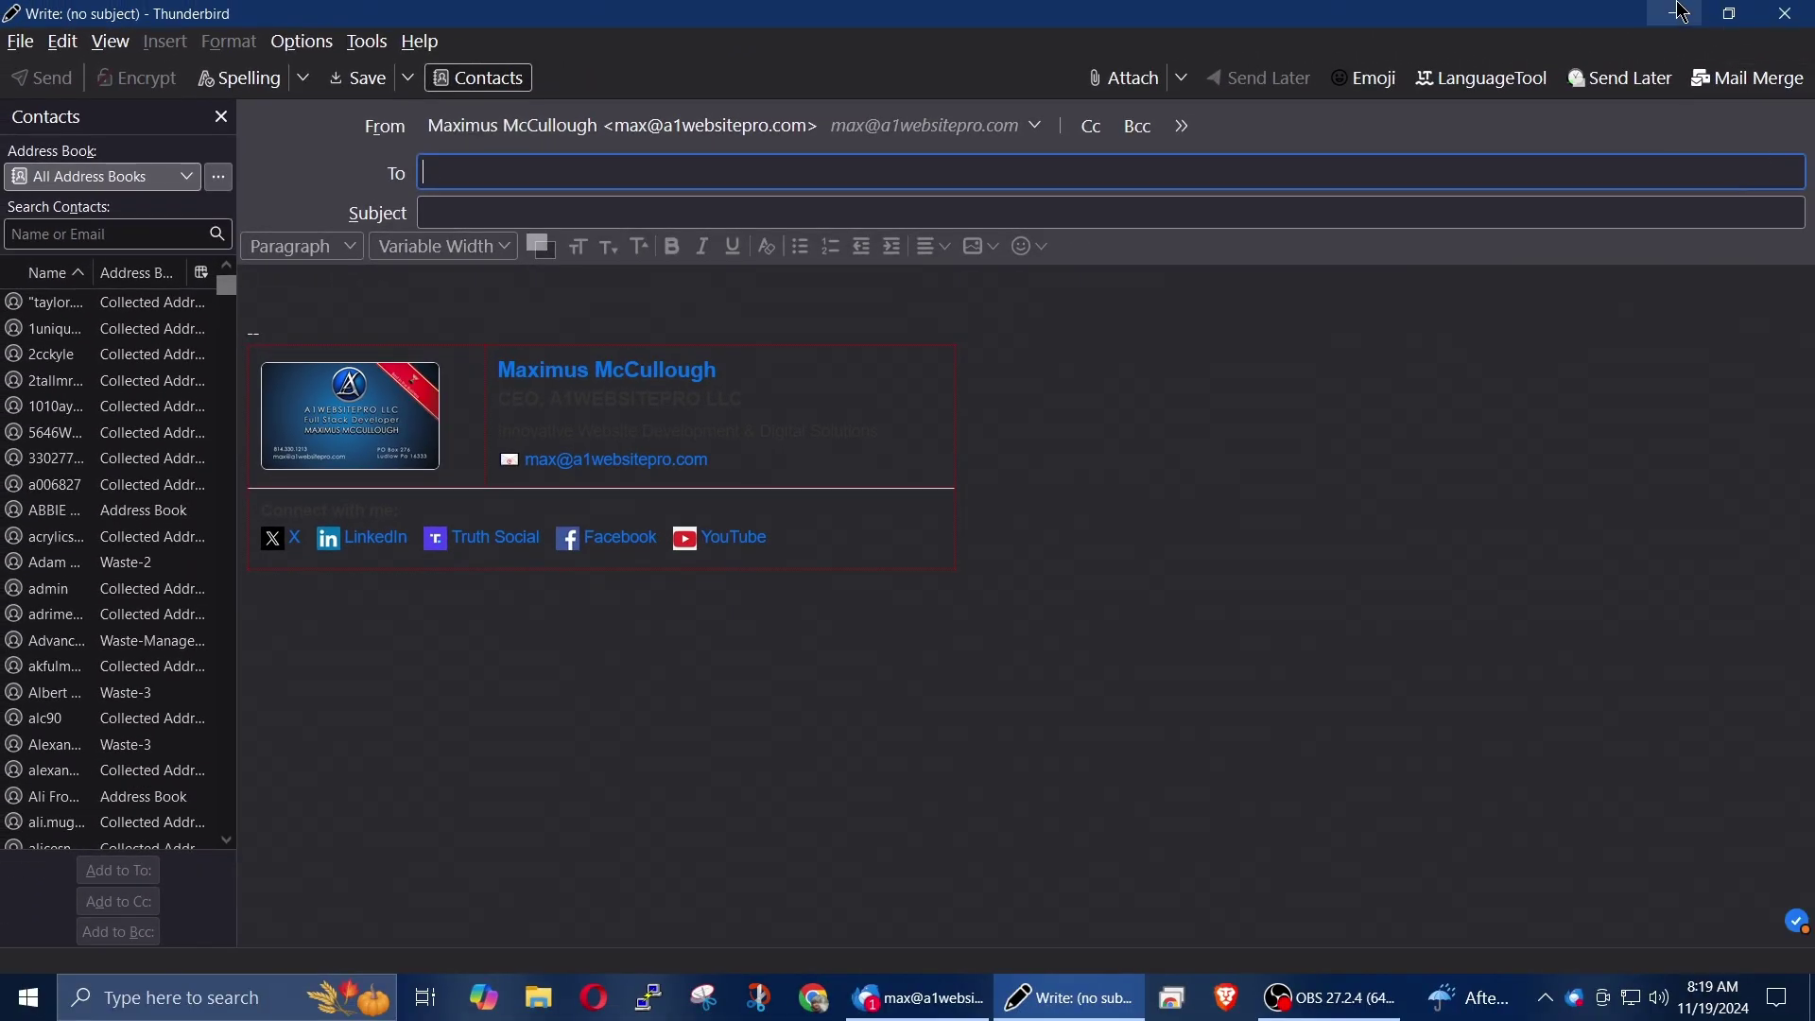
click(1803, 17)
click(1801, 15)
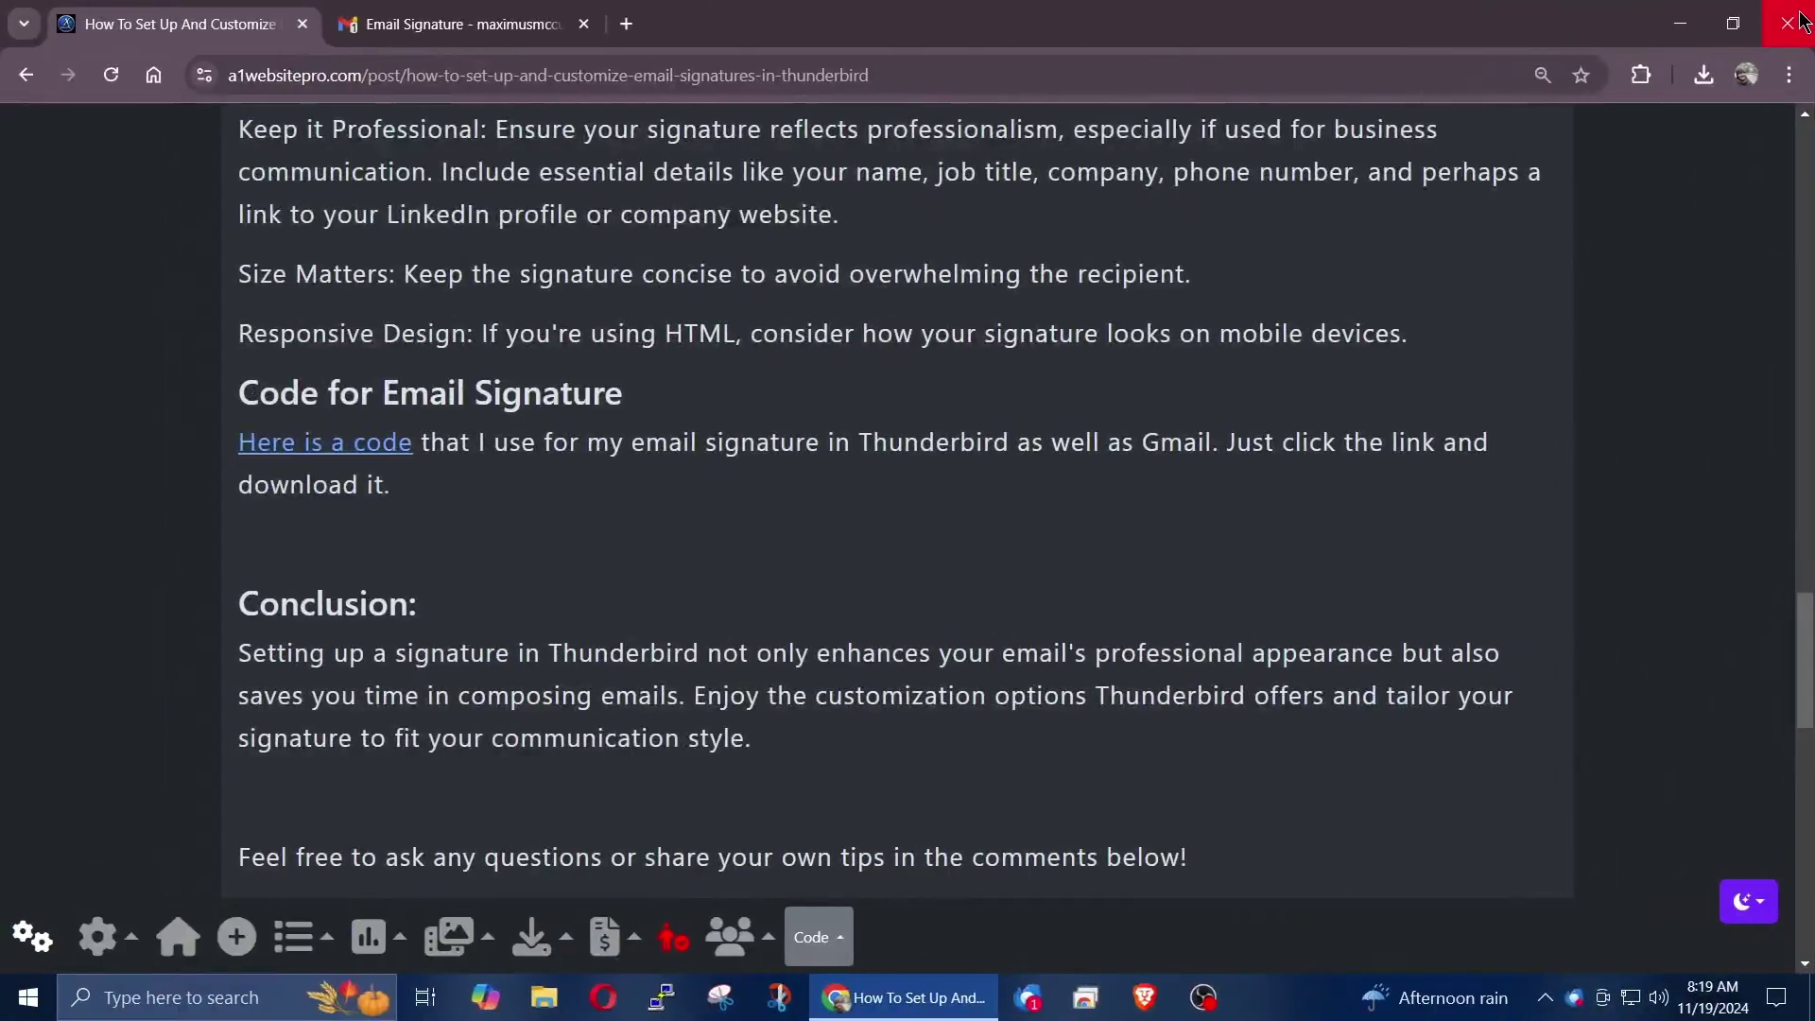
Step: Browse to the Absolute Beginner Course page and #AbsoluteBeginner tag, then switch to the Gmail tab
scroll(563, 373, up, 20)
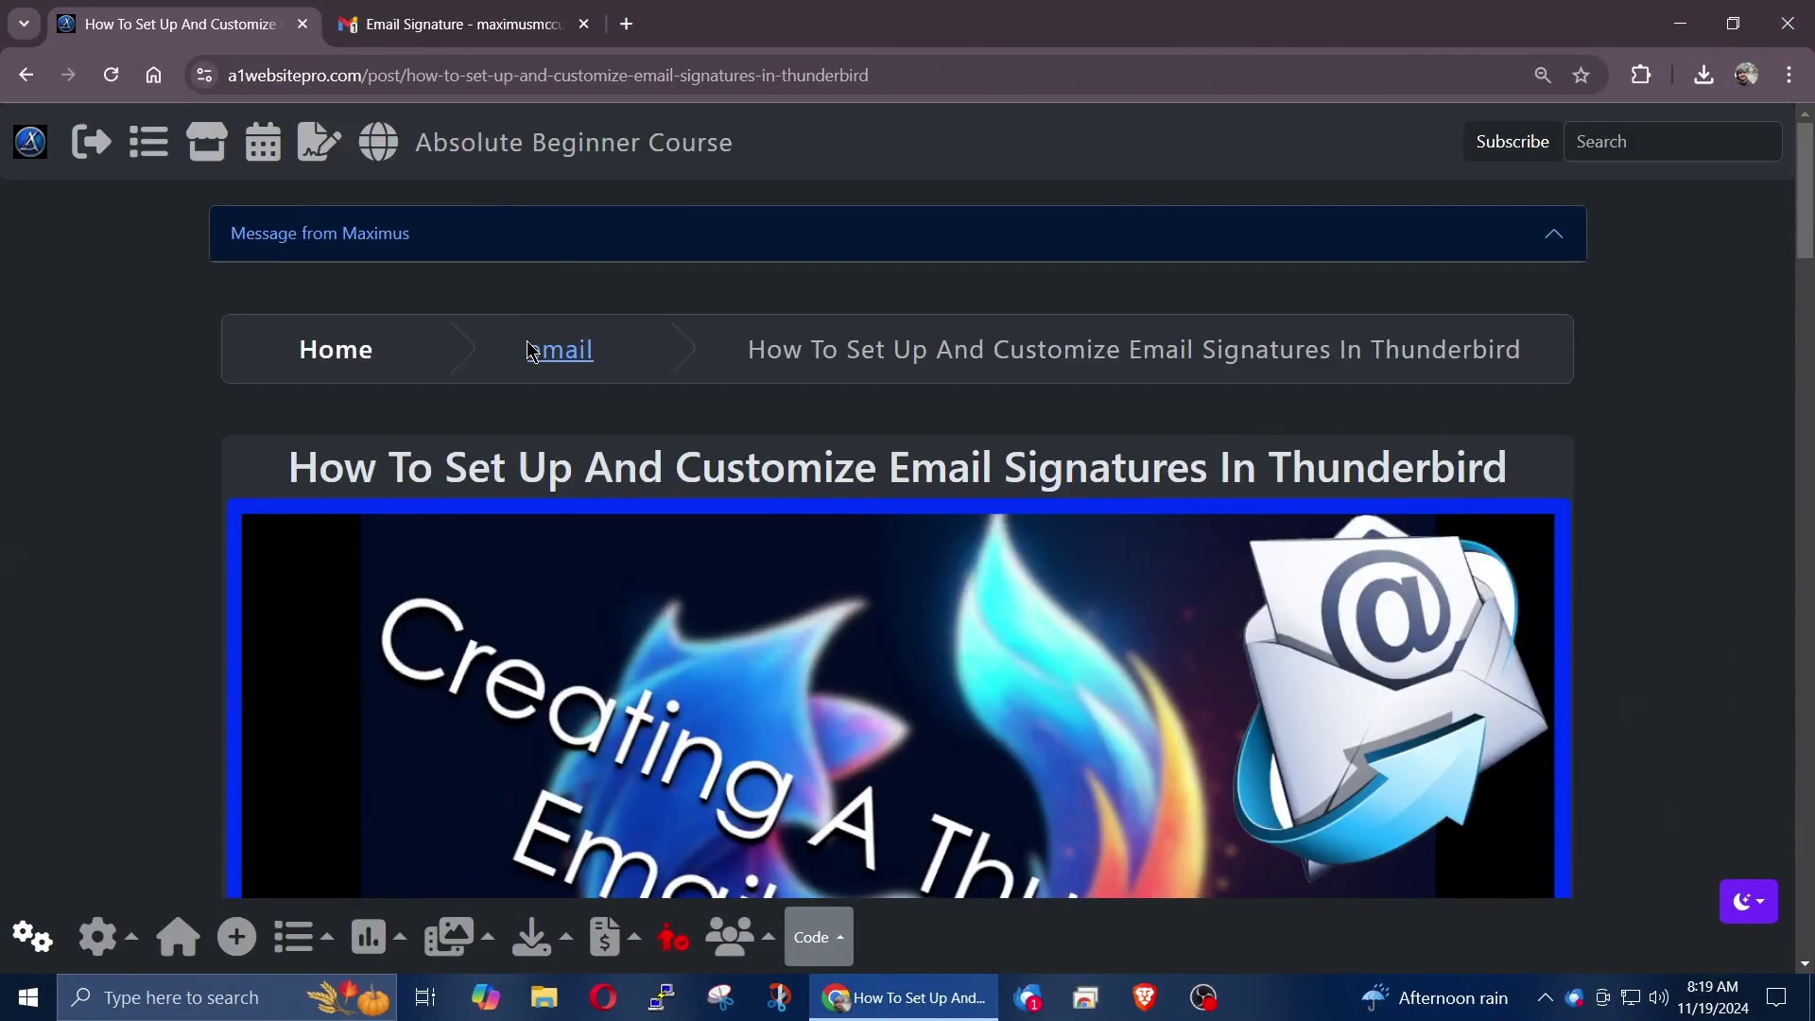
click(599, 157)
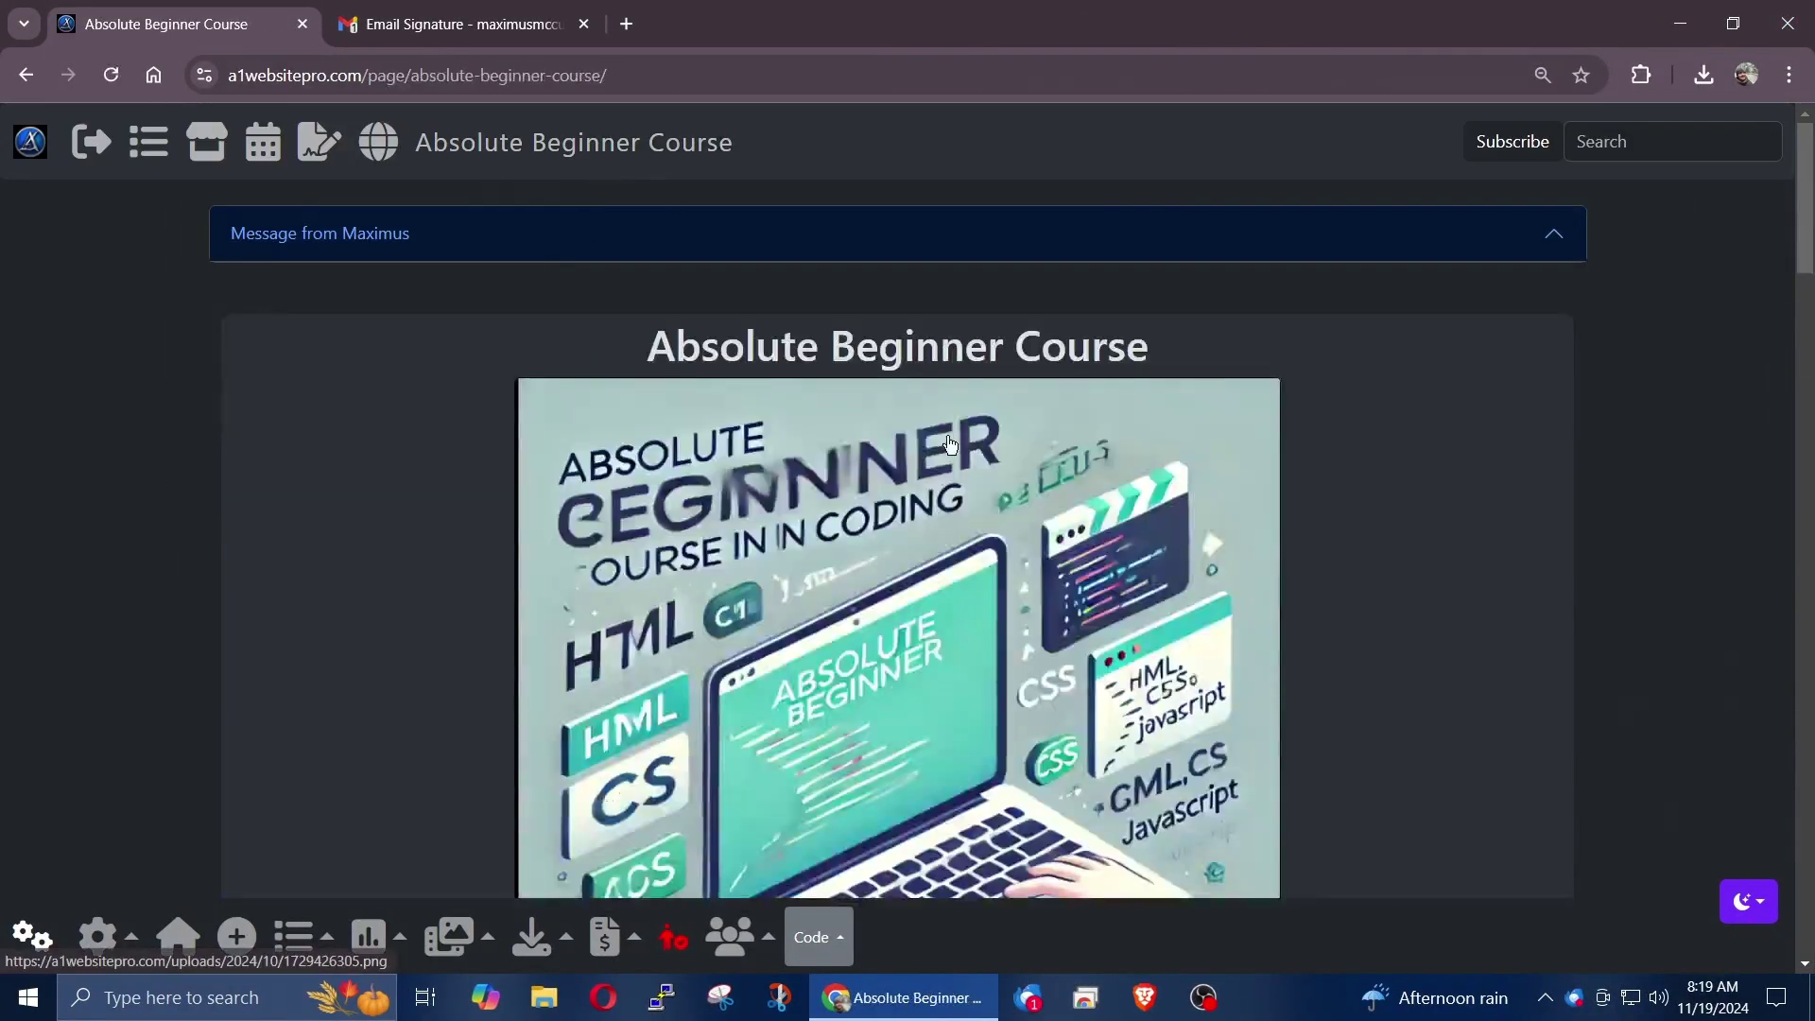
scroll(950, 444, down, 8)
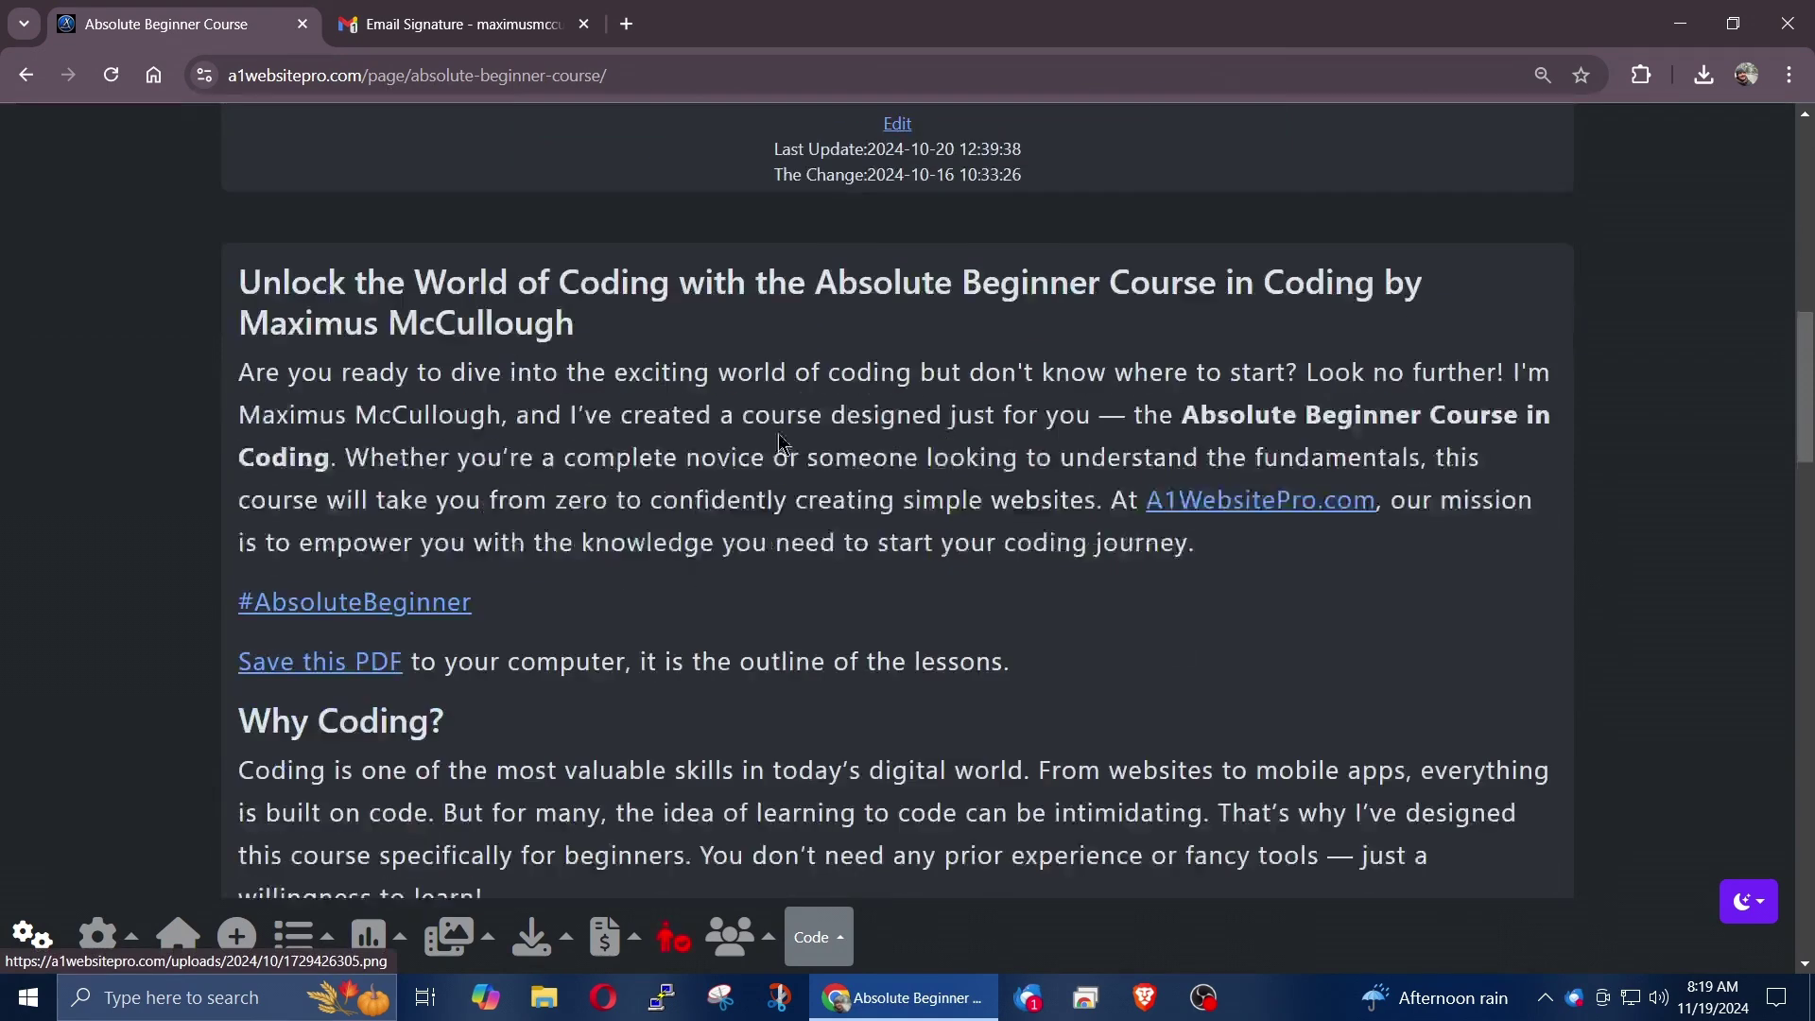
click(336, 604)
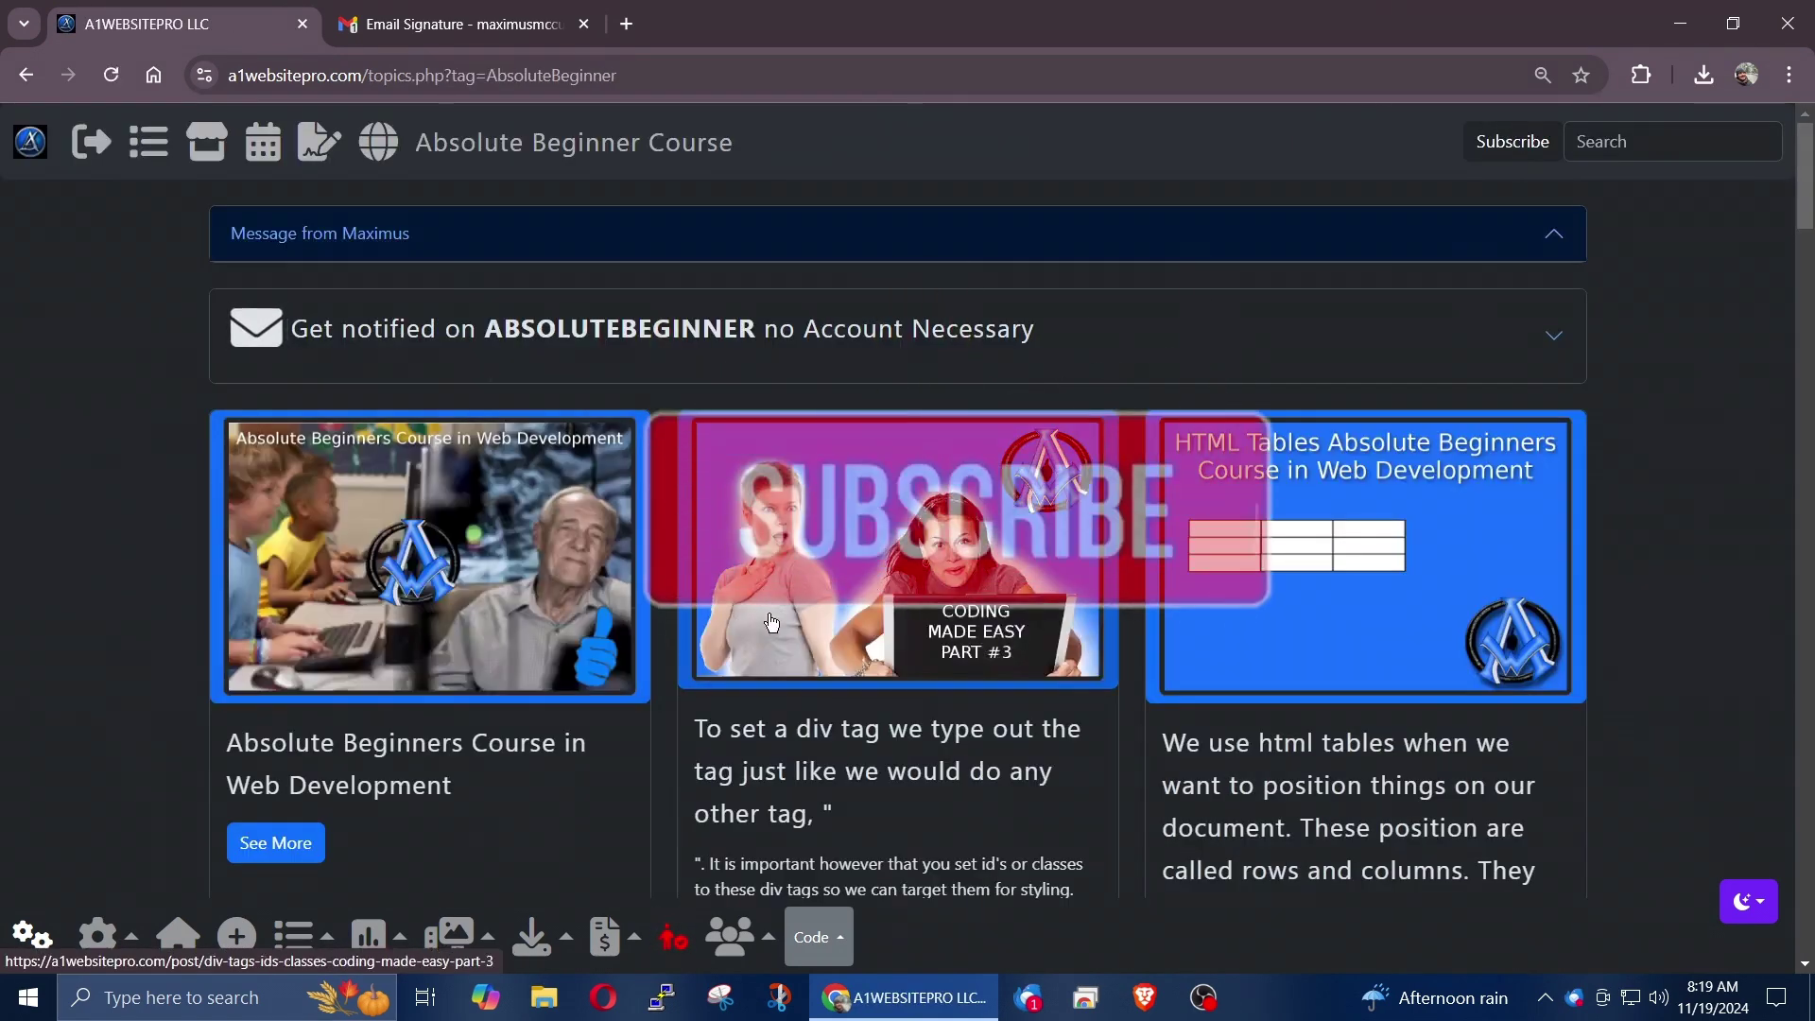
scroll(872, 588, down, 3)
scroll(780, 611, up, 4)
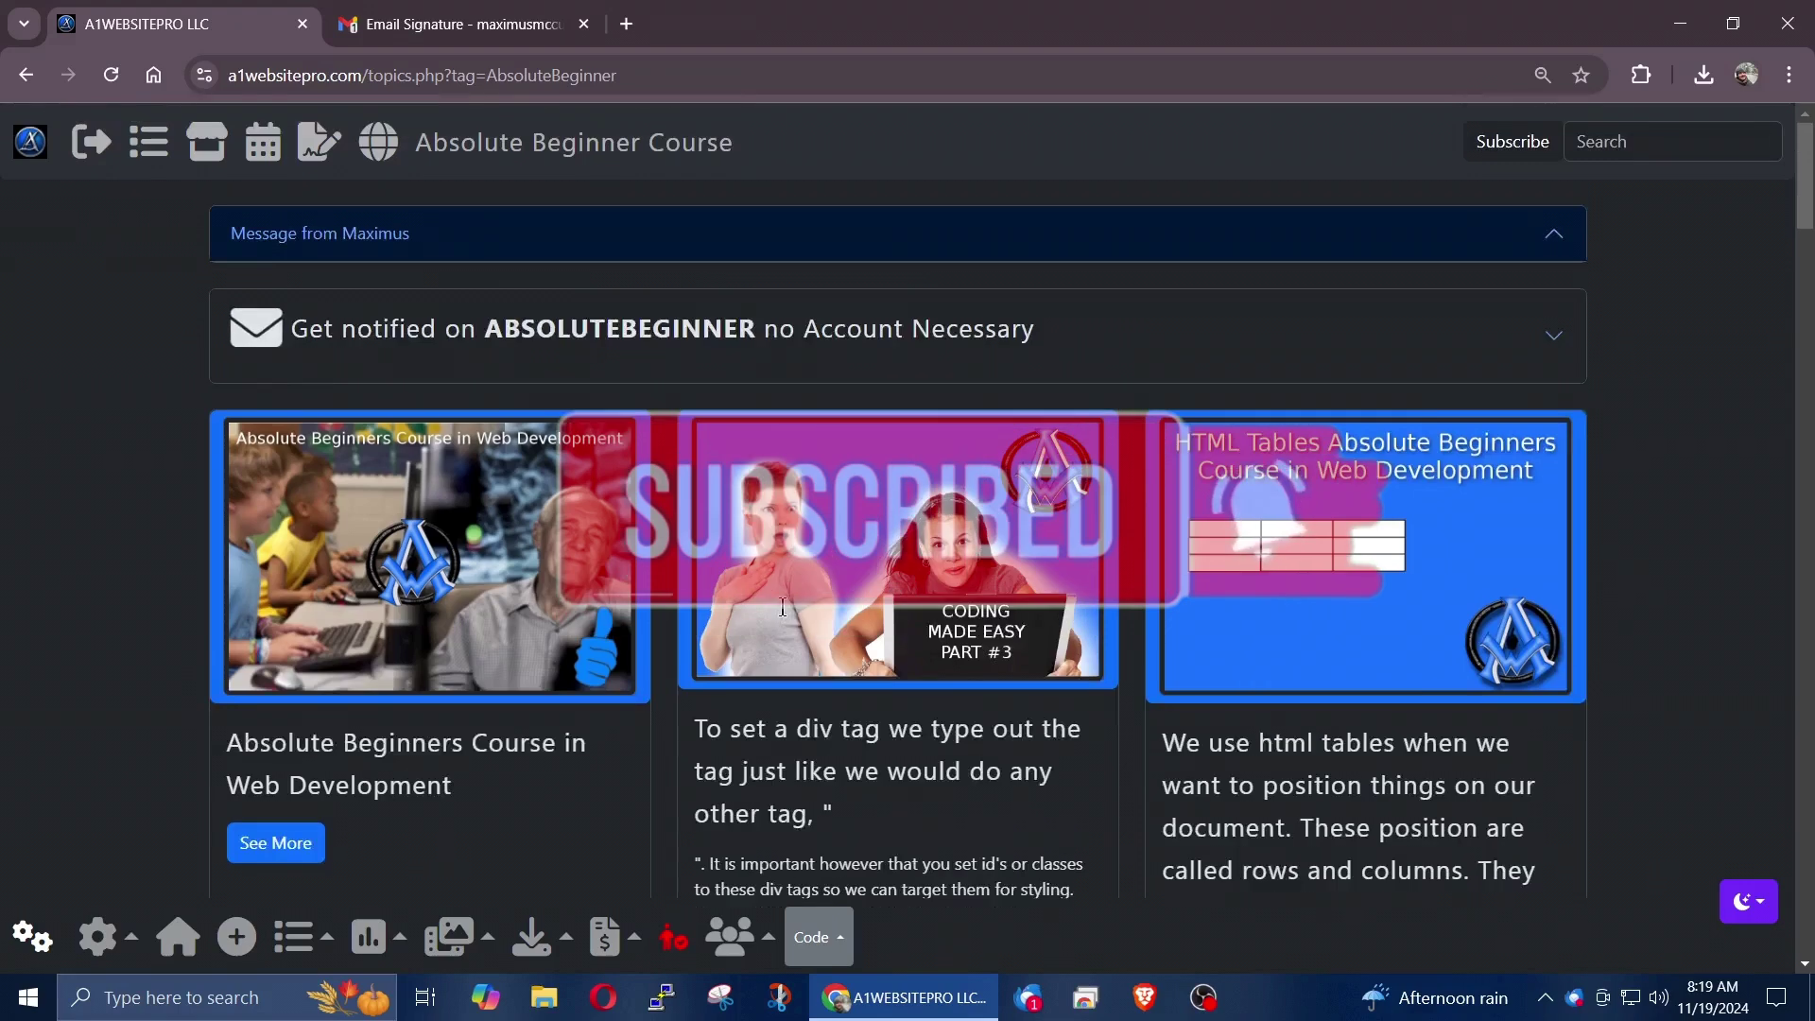
click(463, 24)
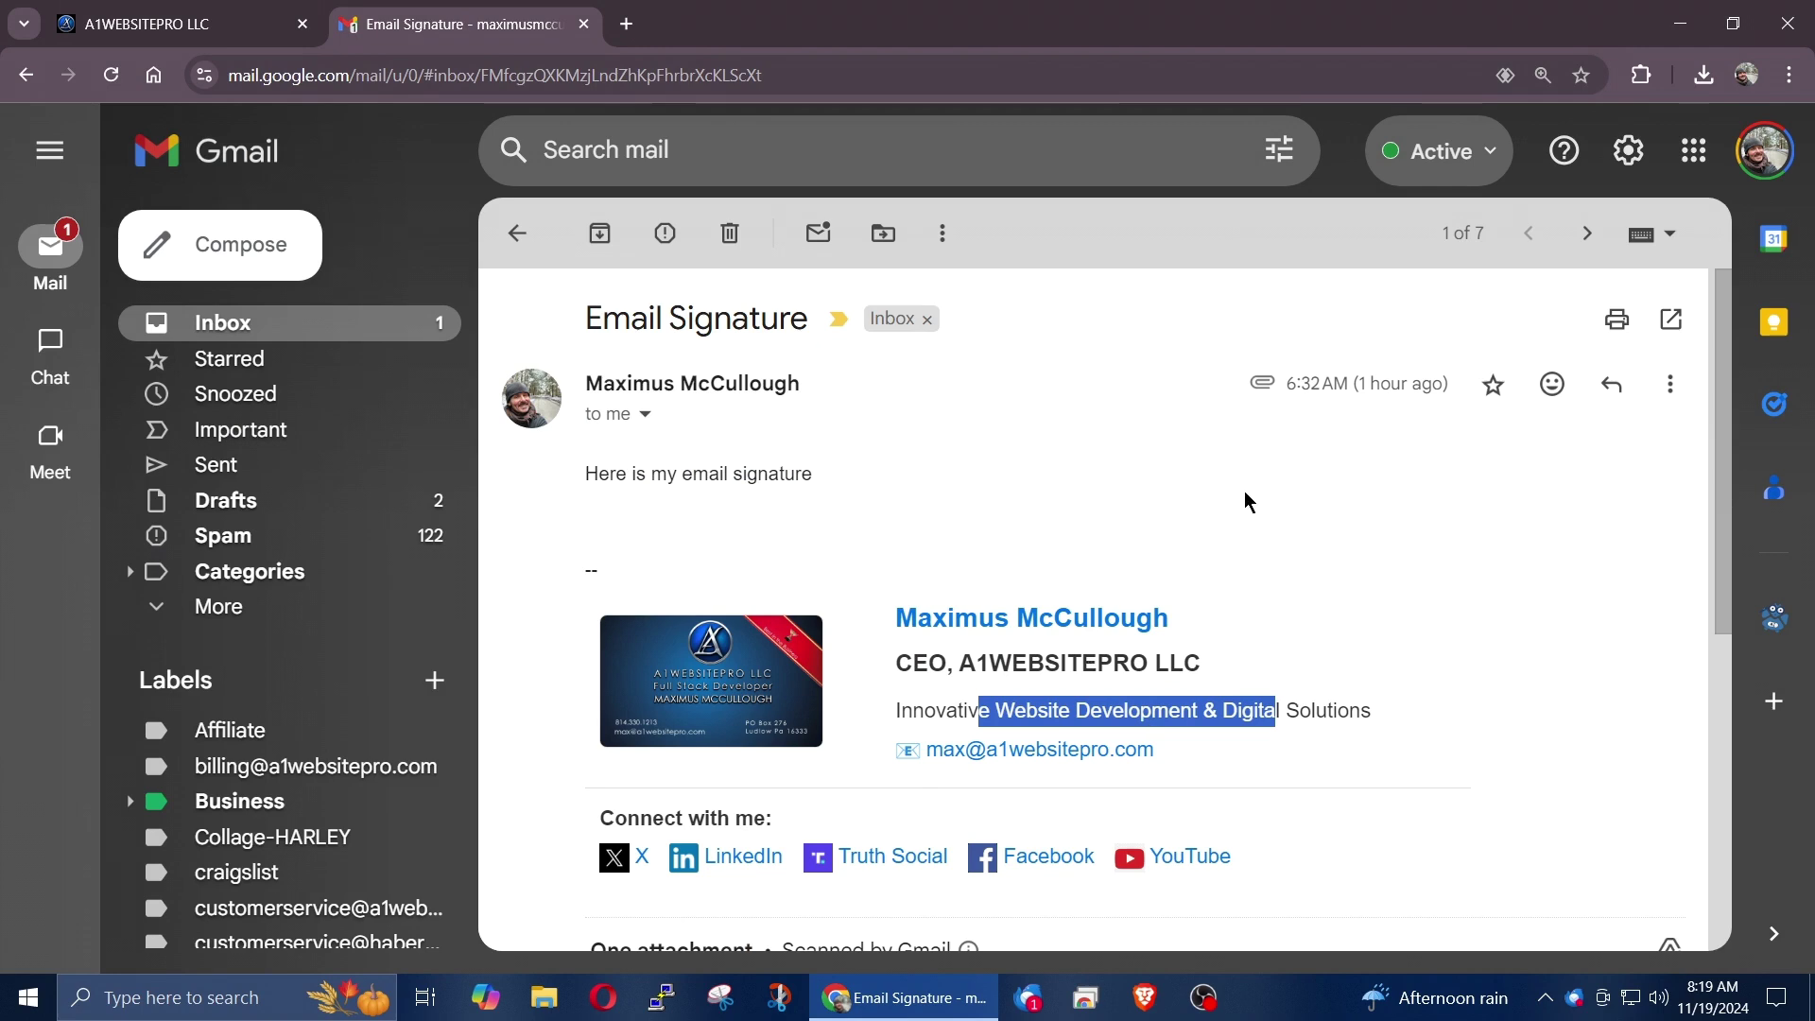
Step: Open a new Thunderbird message to compare its signature, then return to Gmail
click(844, 453)
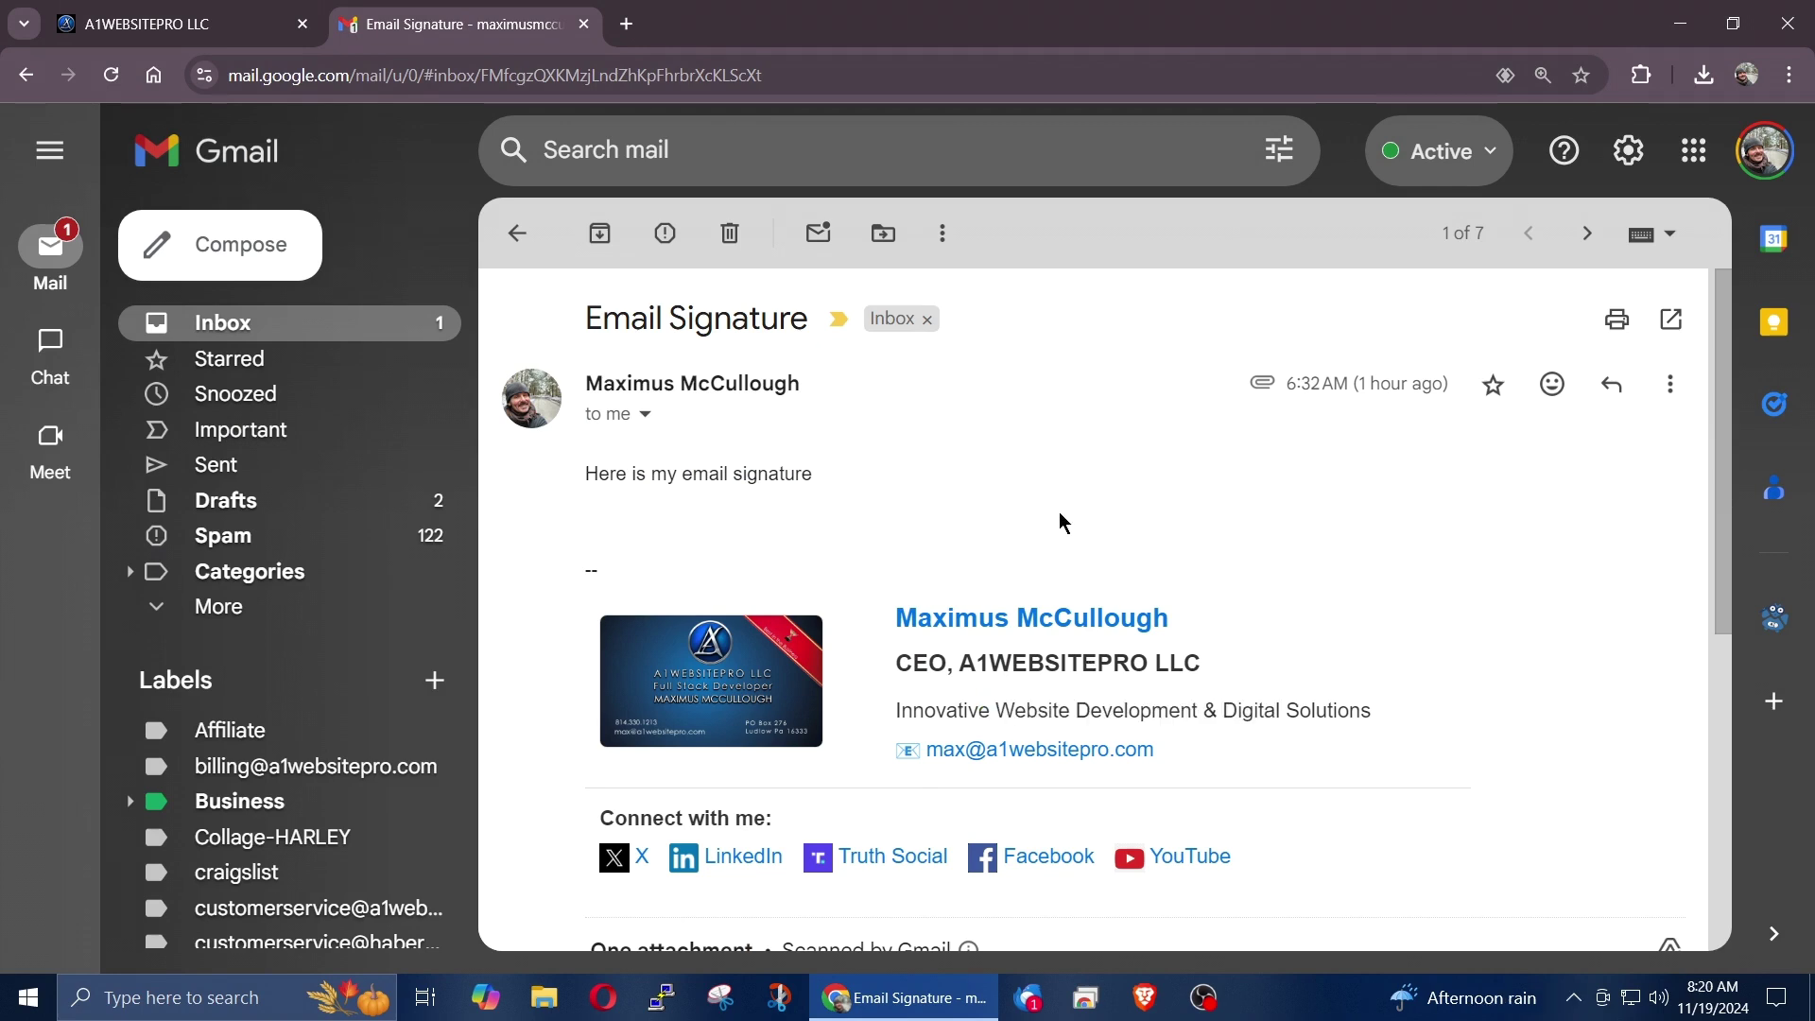
key(alt+Tab)
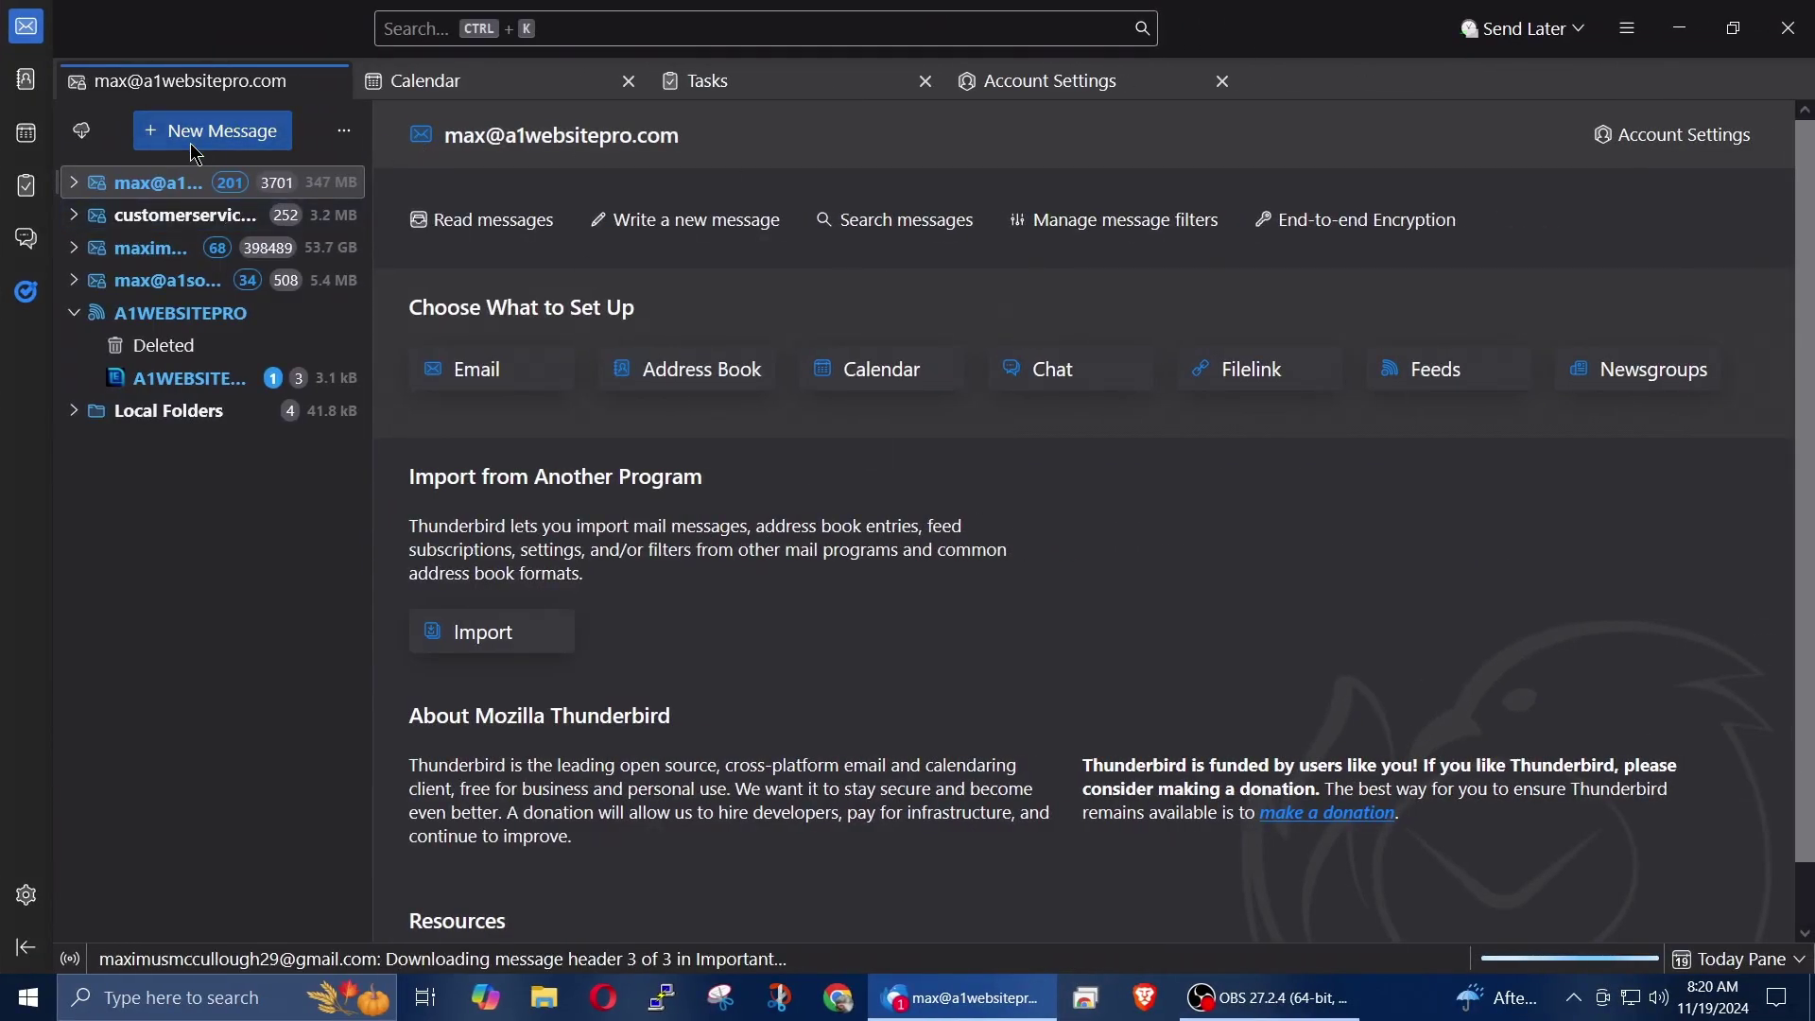
click(219, 131)
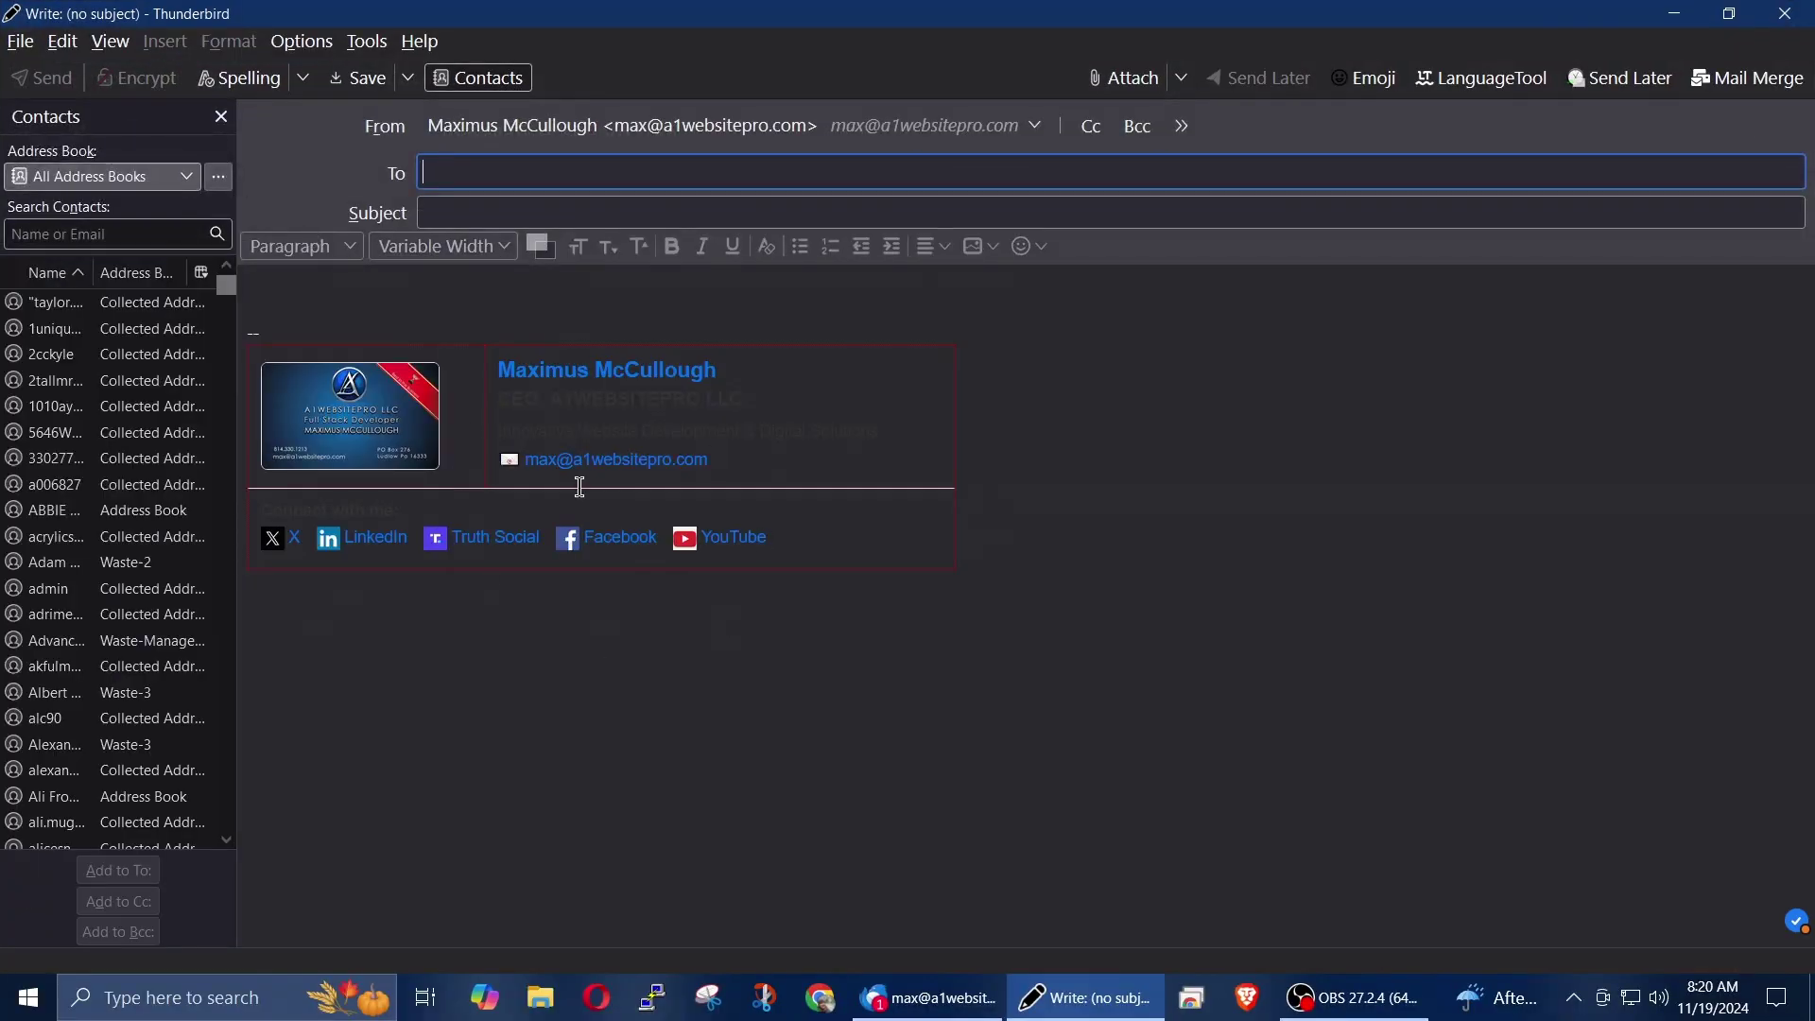
key(alt+Tab)
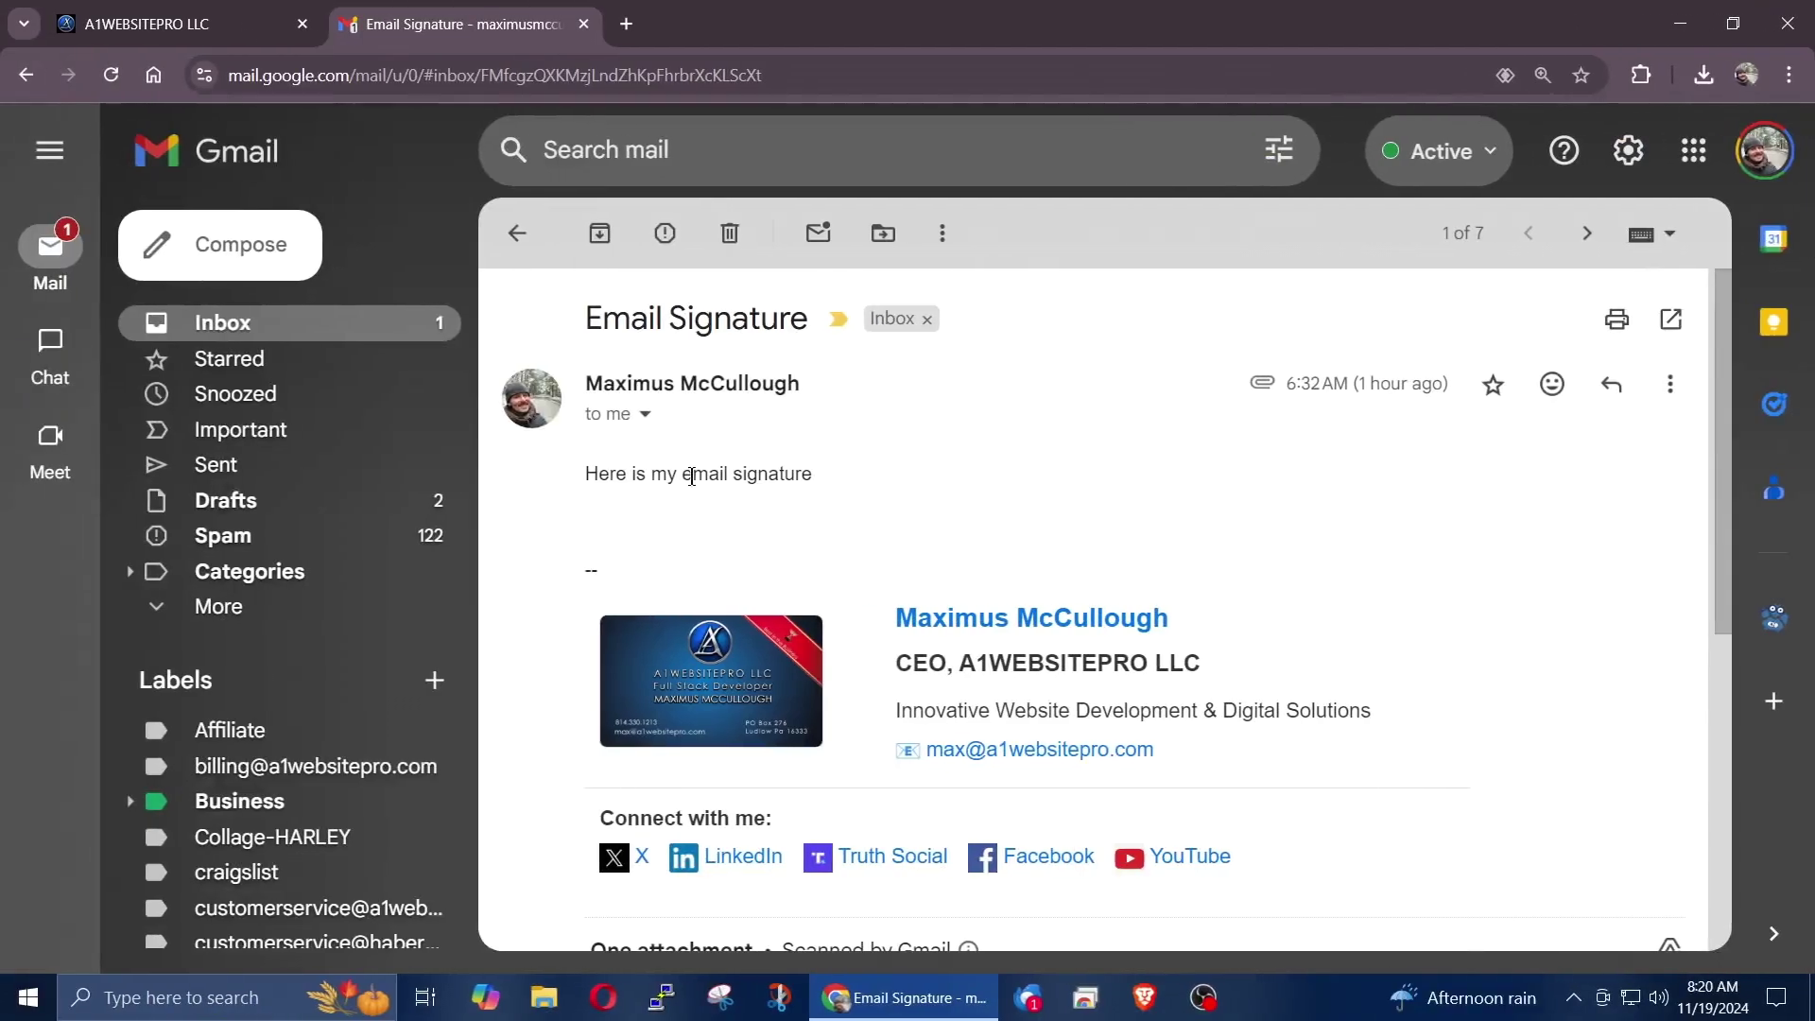
Step: Select the whole signature from the logo down to the social links and copy it
scroll(1034, 451, down, 3)
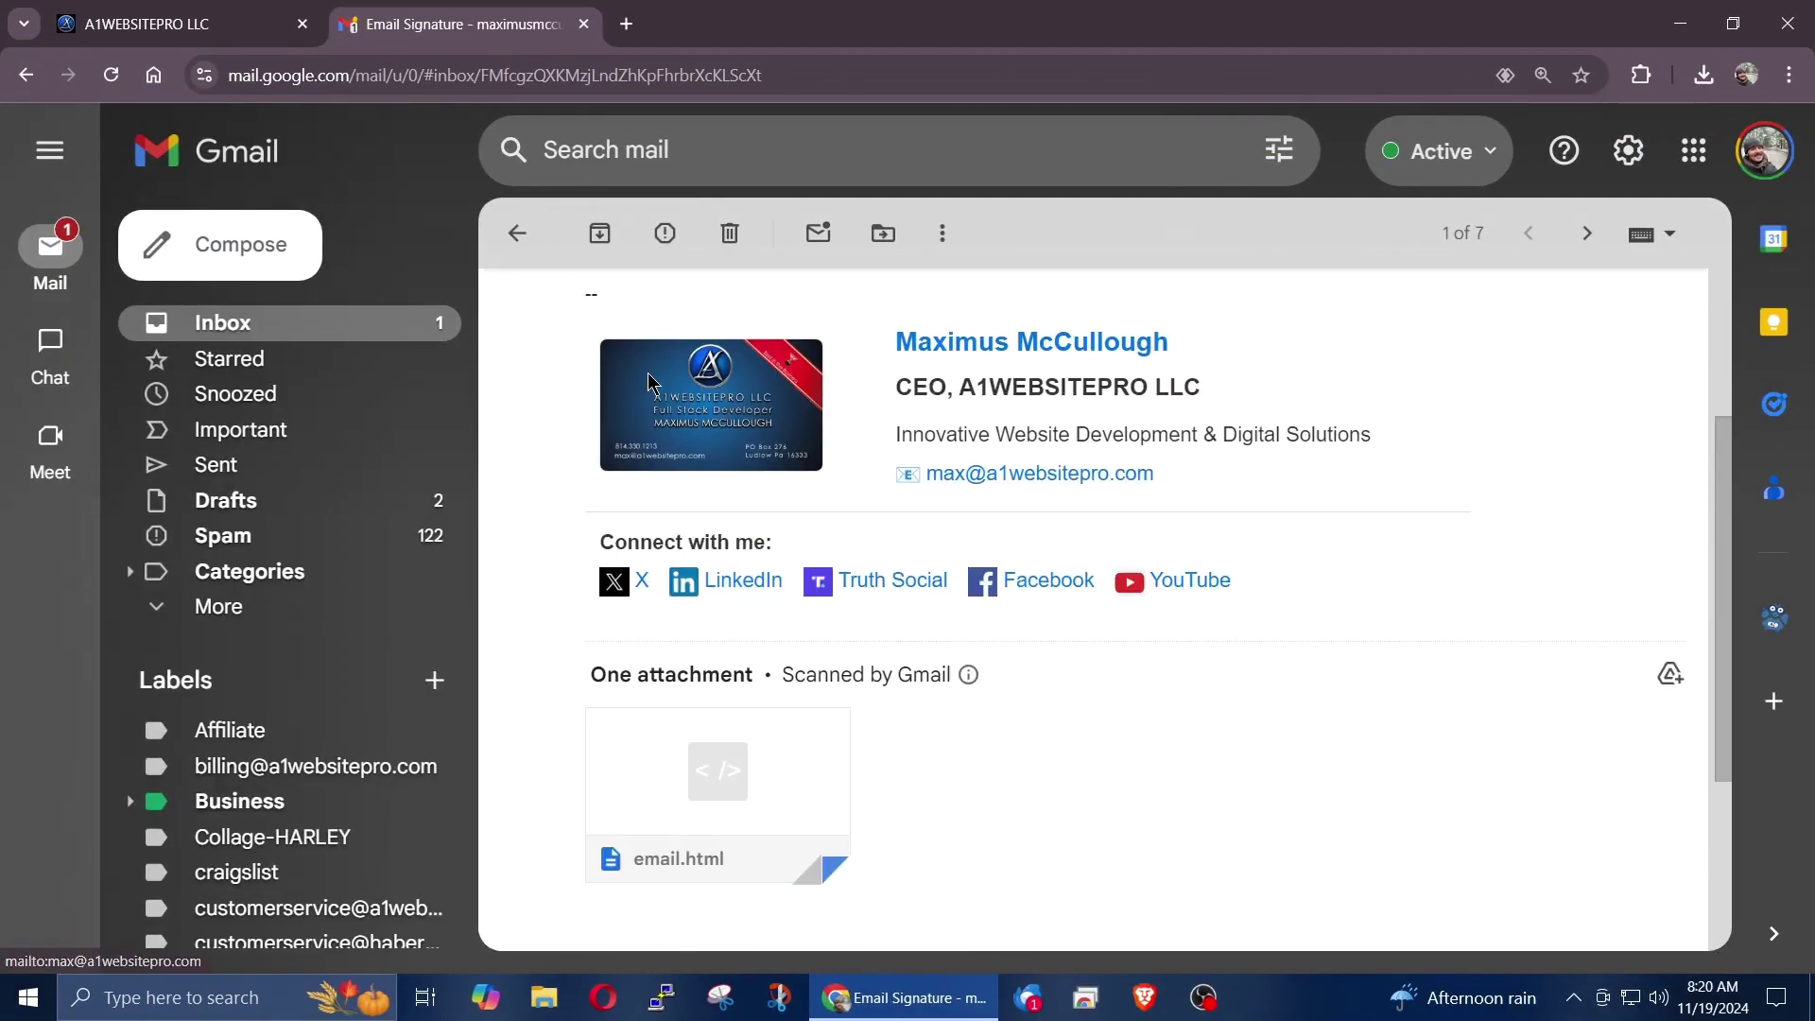
mouse_move(564, 319)
mouse_down()
mouse_move(1251, 519)
mouse_move(1355, 605)
mouse_up()
right_click(1005, 350)
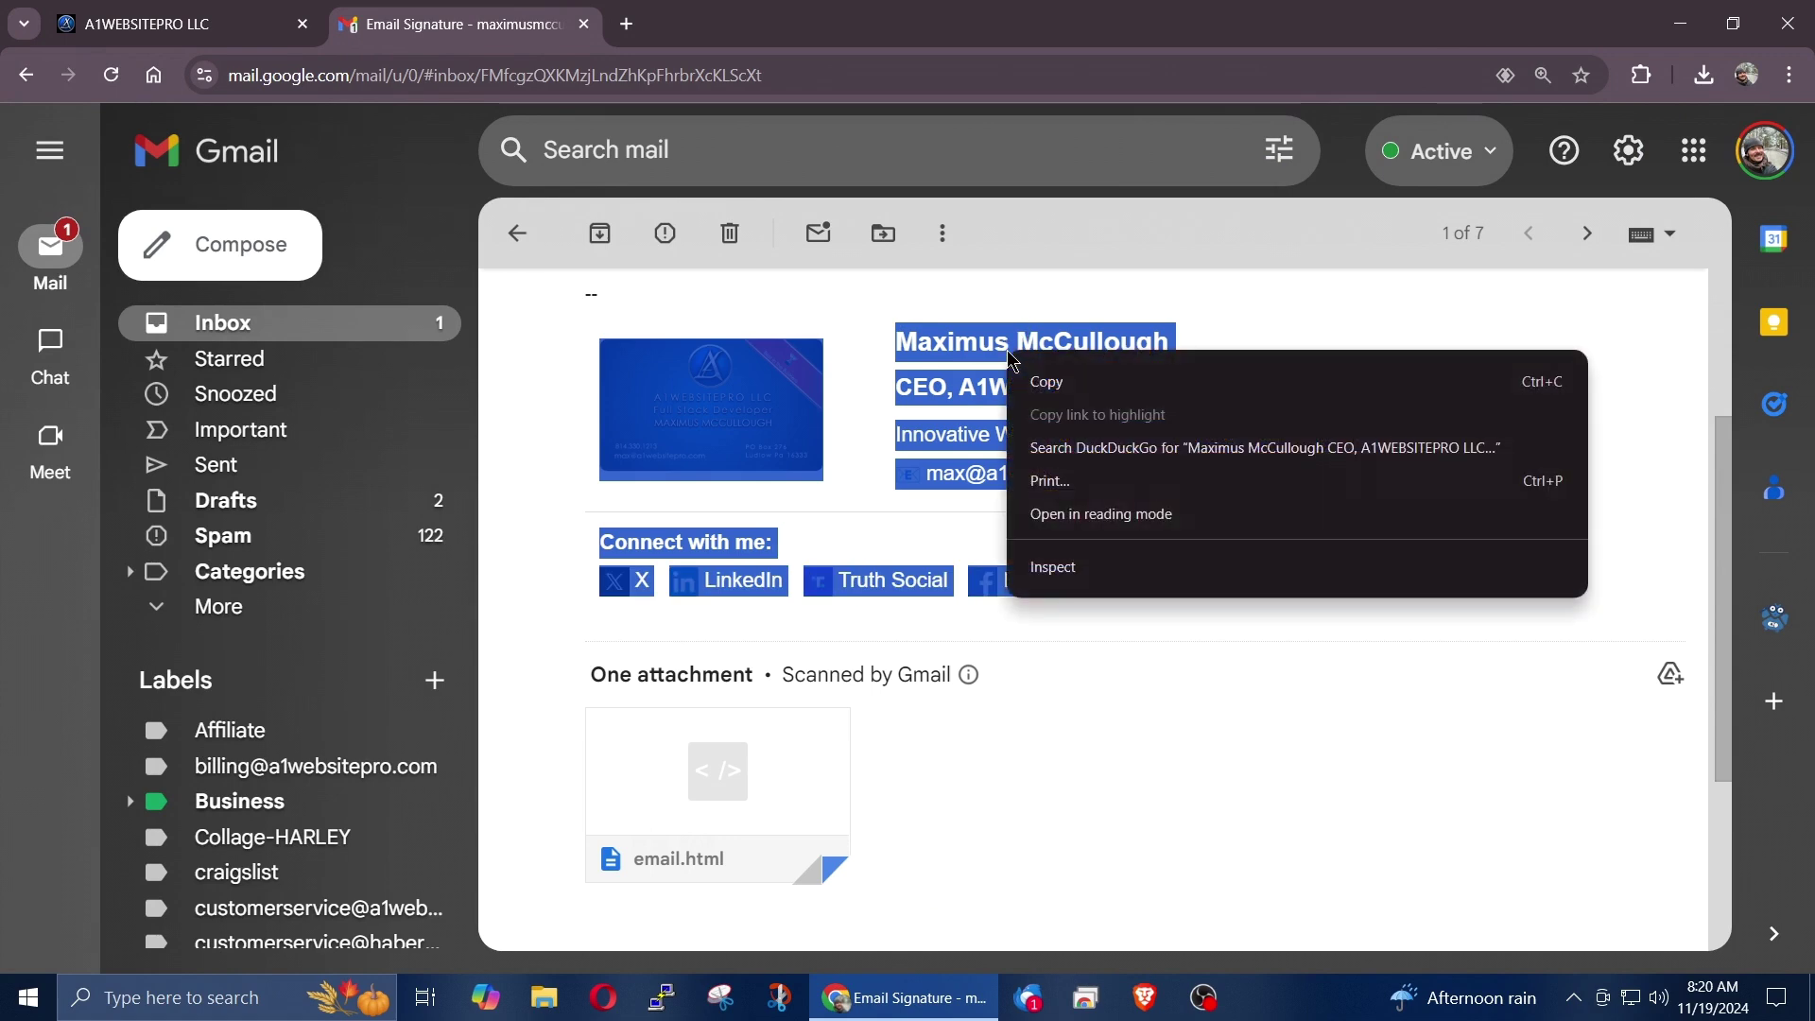
click(1040, 363)
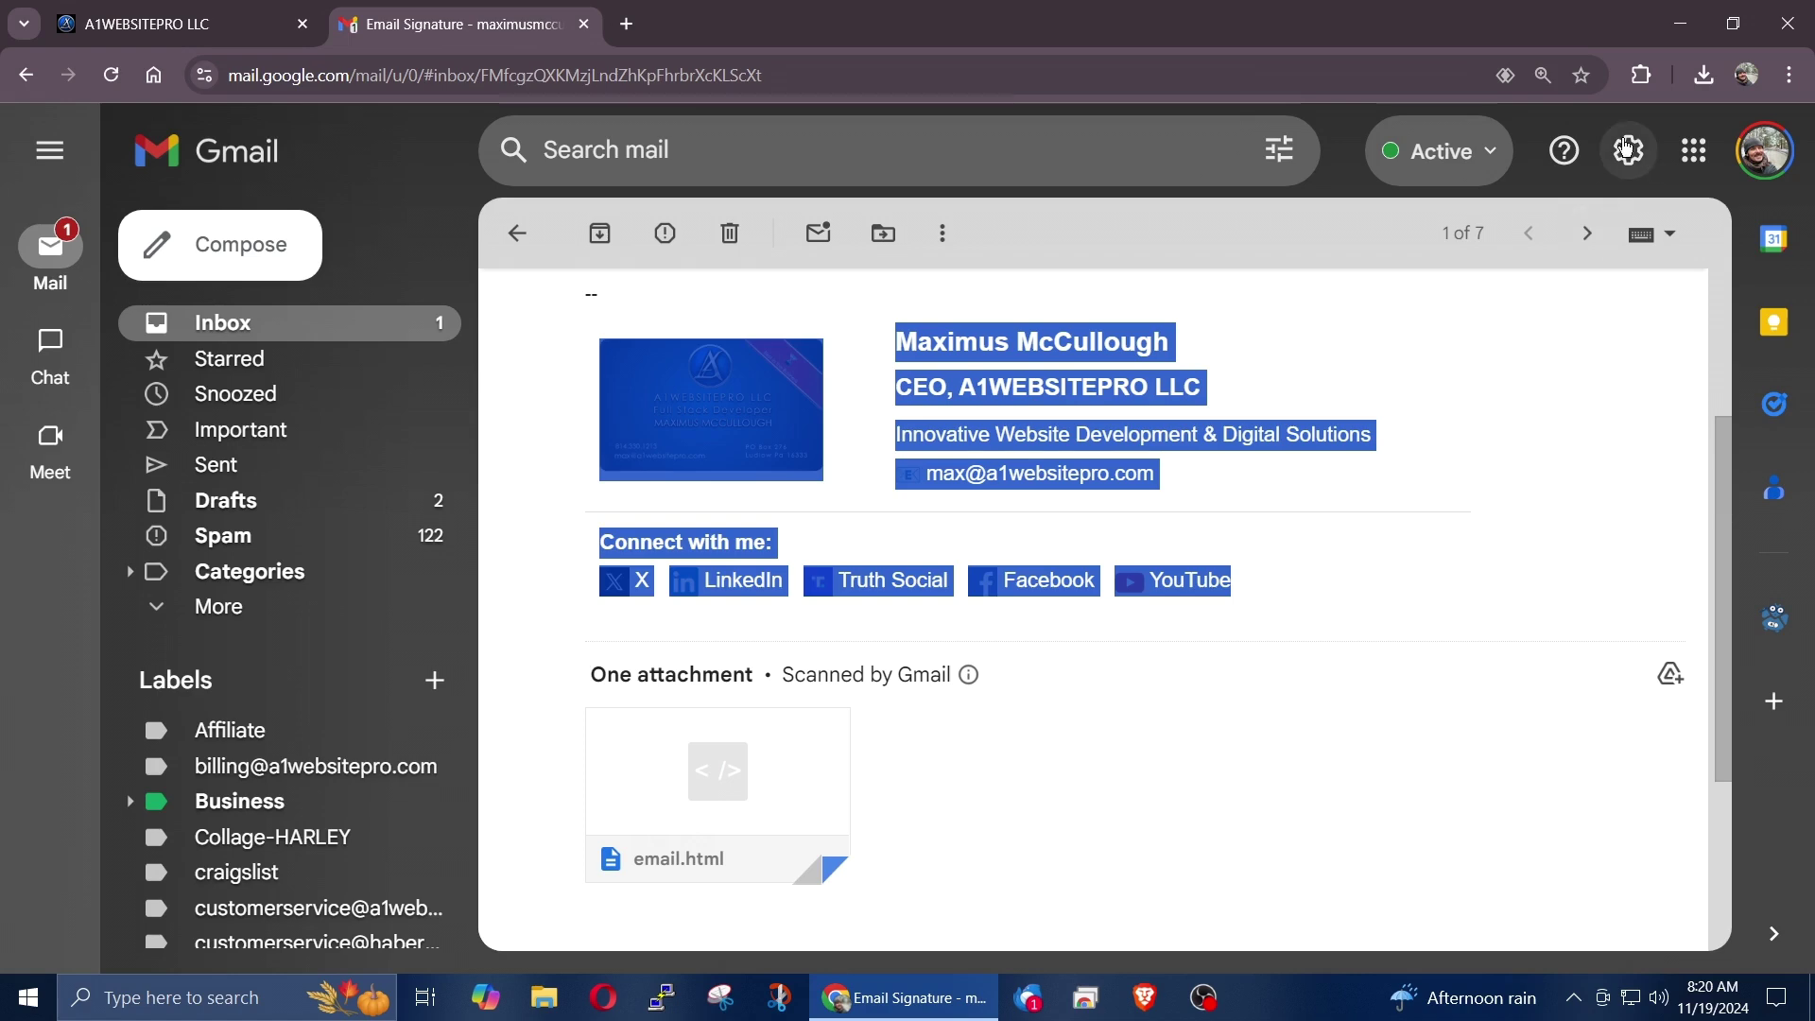
Step: Open Gmail's full settings page and scroll down to the Signature section
click(1627, 149)
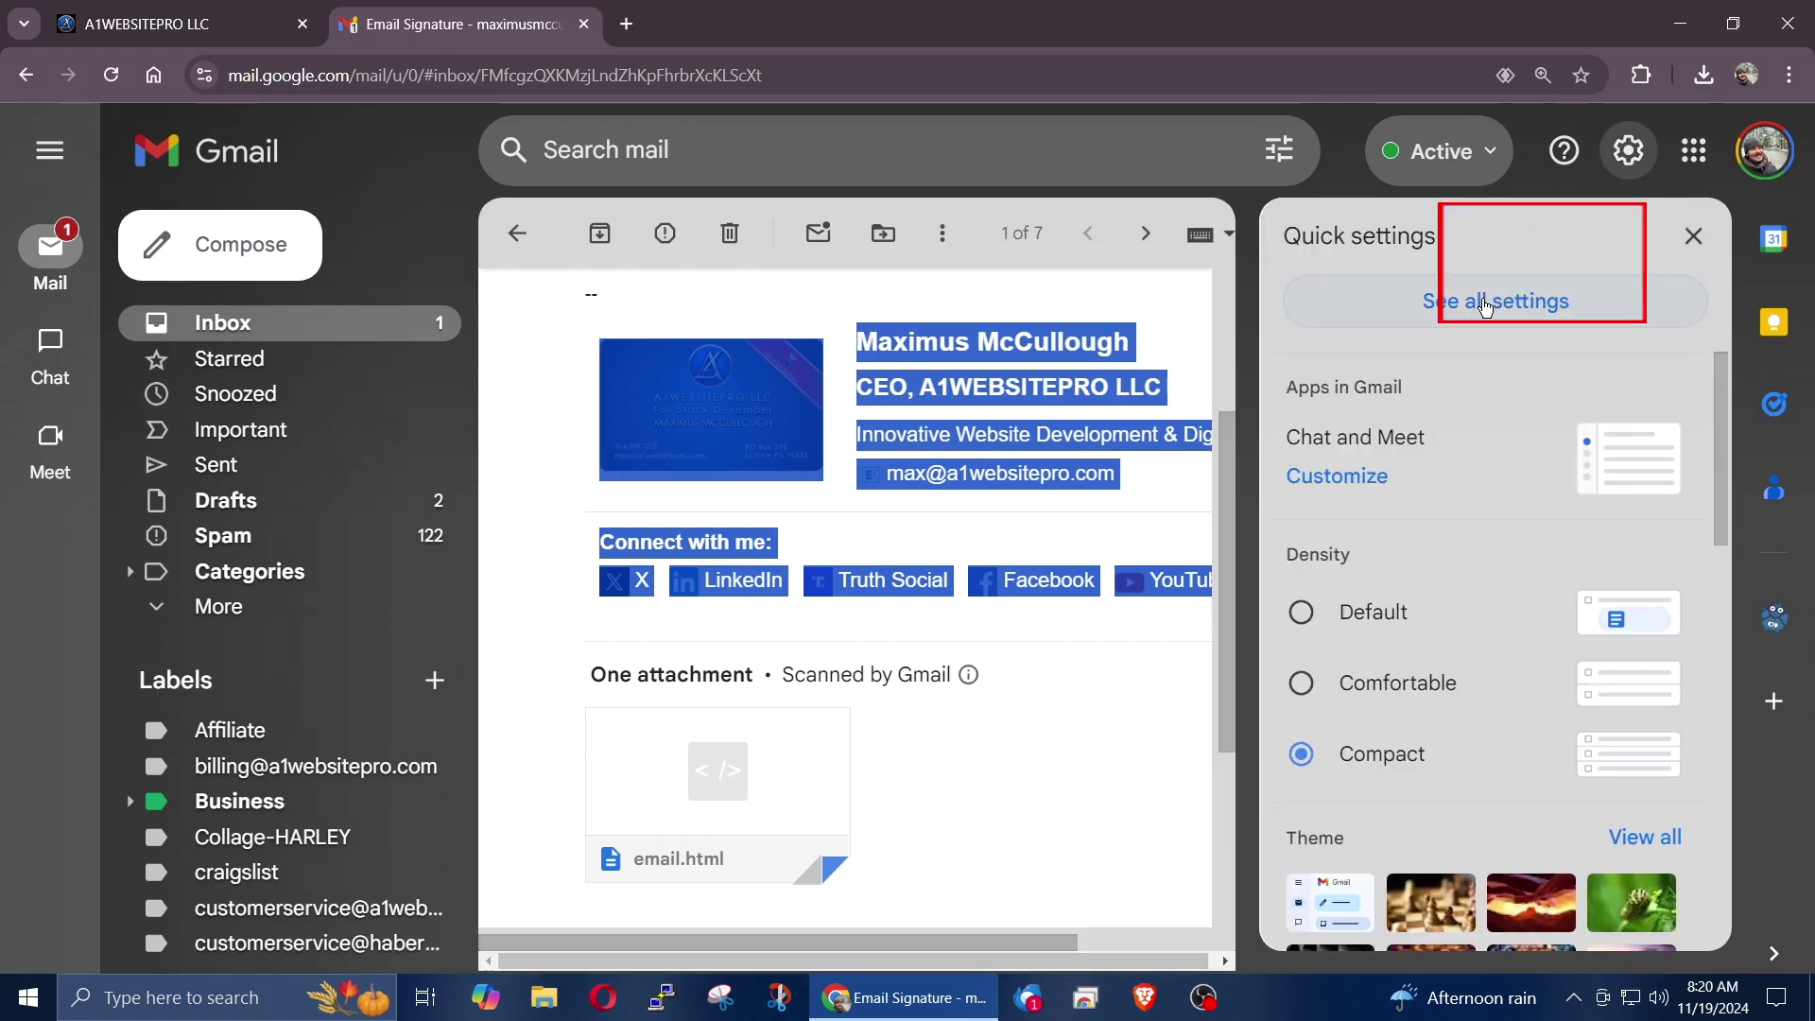
click(1520, 299)
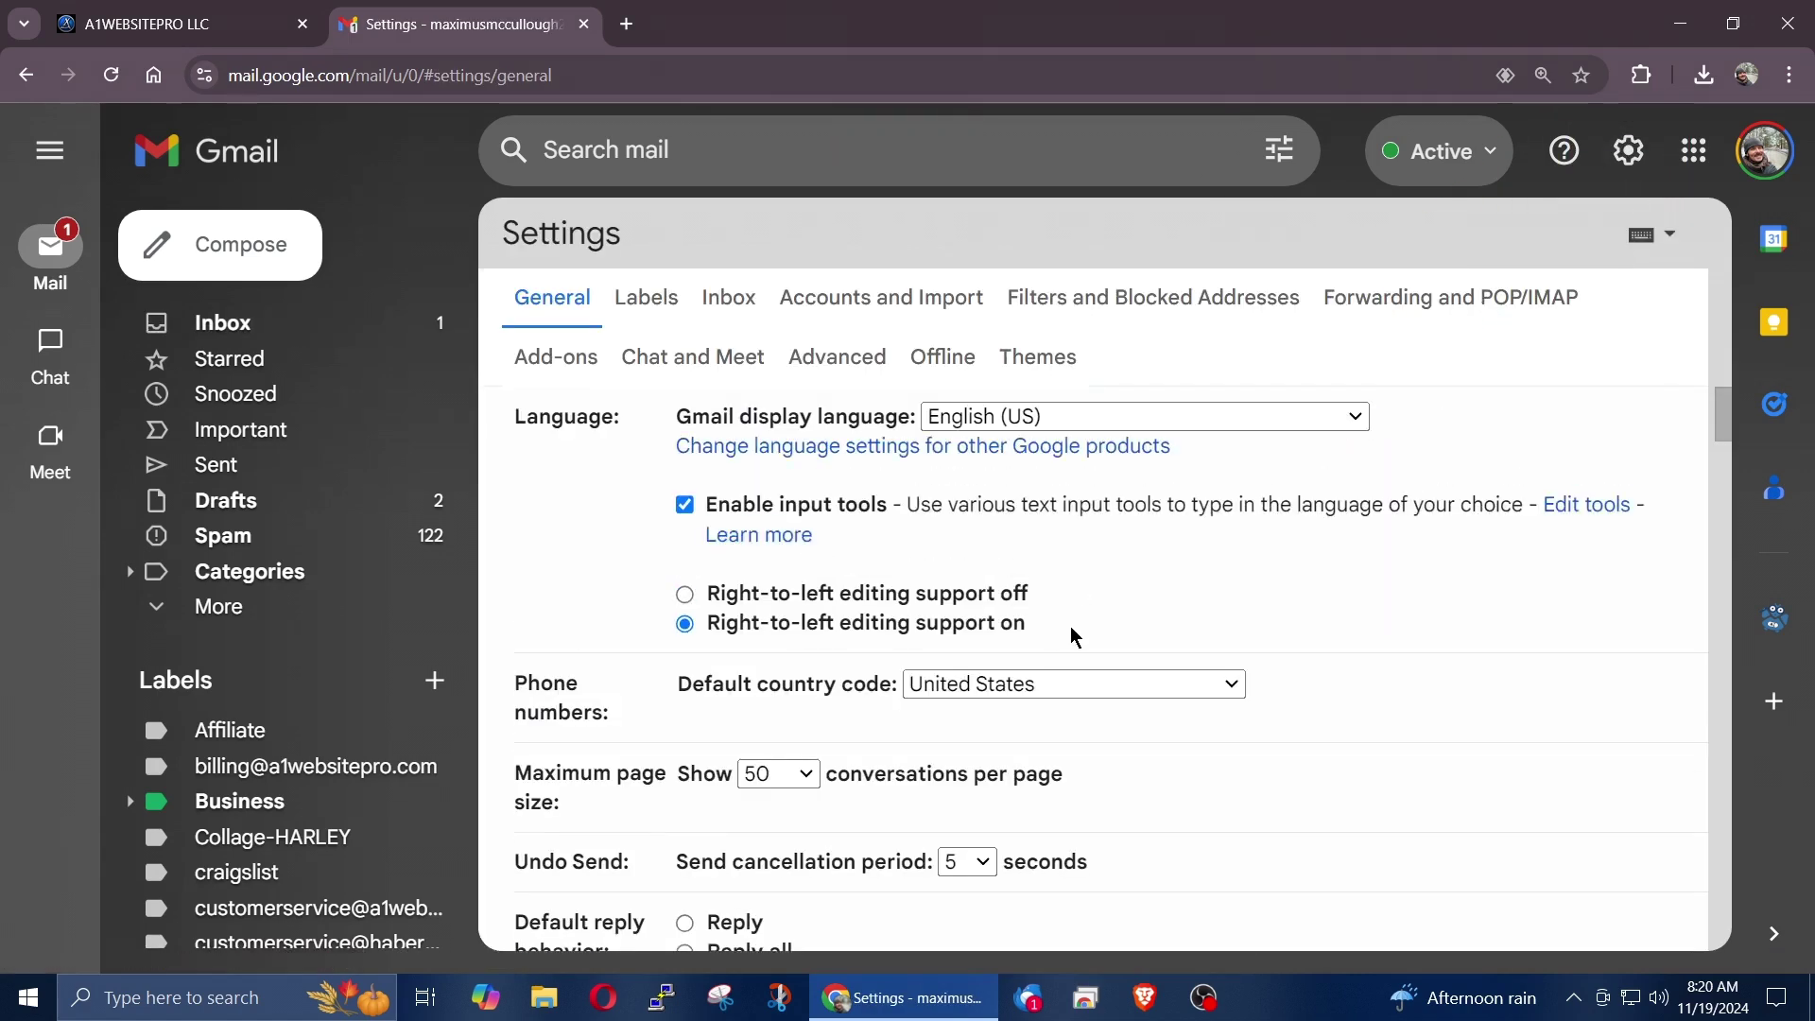
scroll(1072, 632, down, 15)
scroll(1071, 629, down, 15)
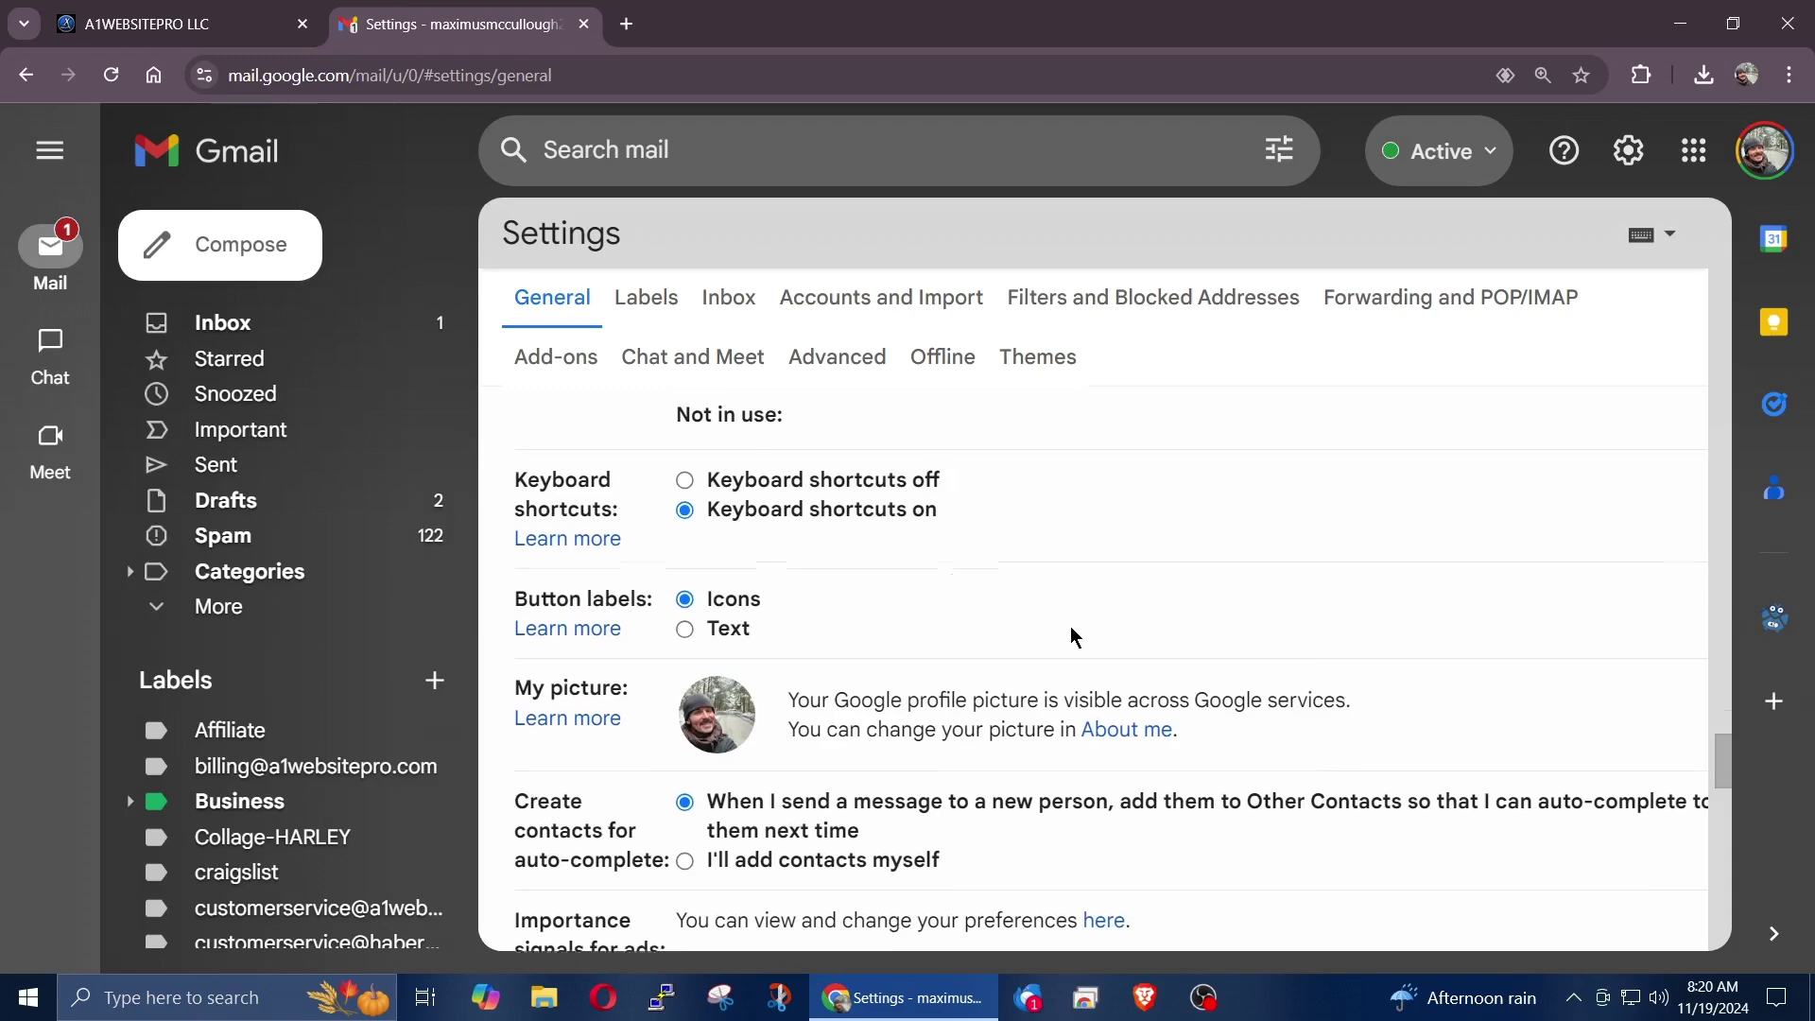
scroll(1071, 635, down, 5)
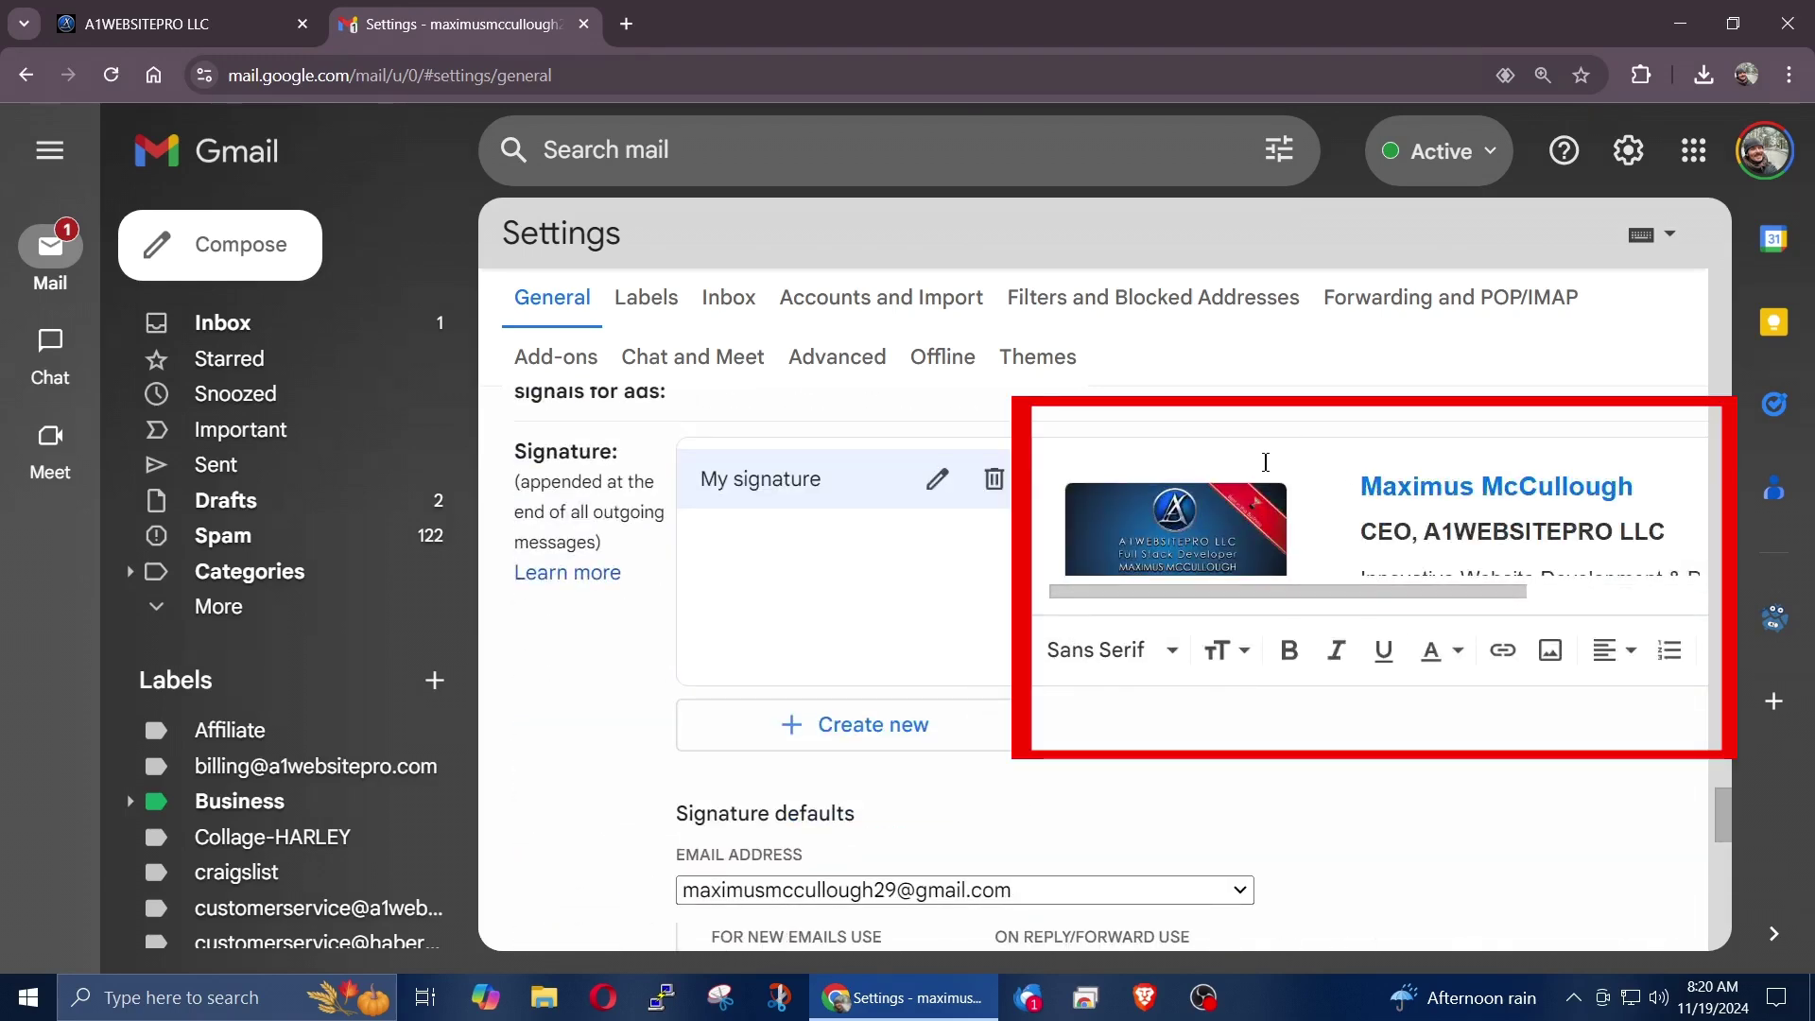
Step: Replace My signature with the copied business-card signature and save the changes
click(1406, 542)
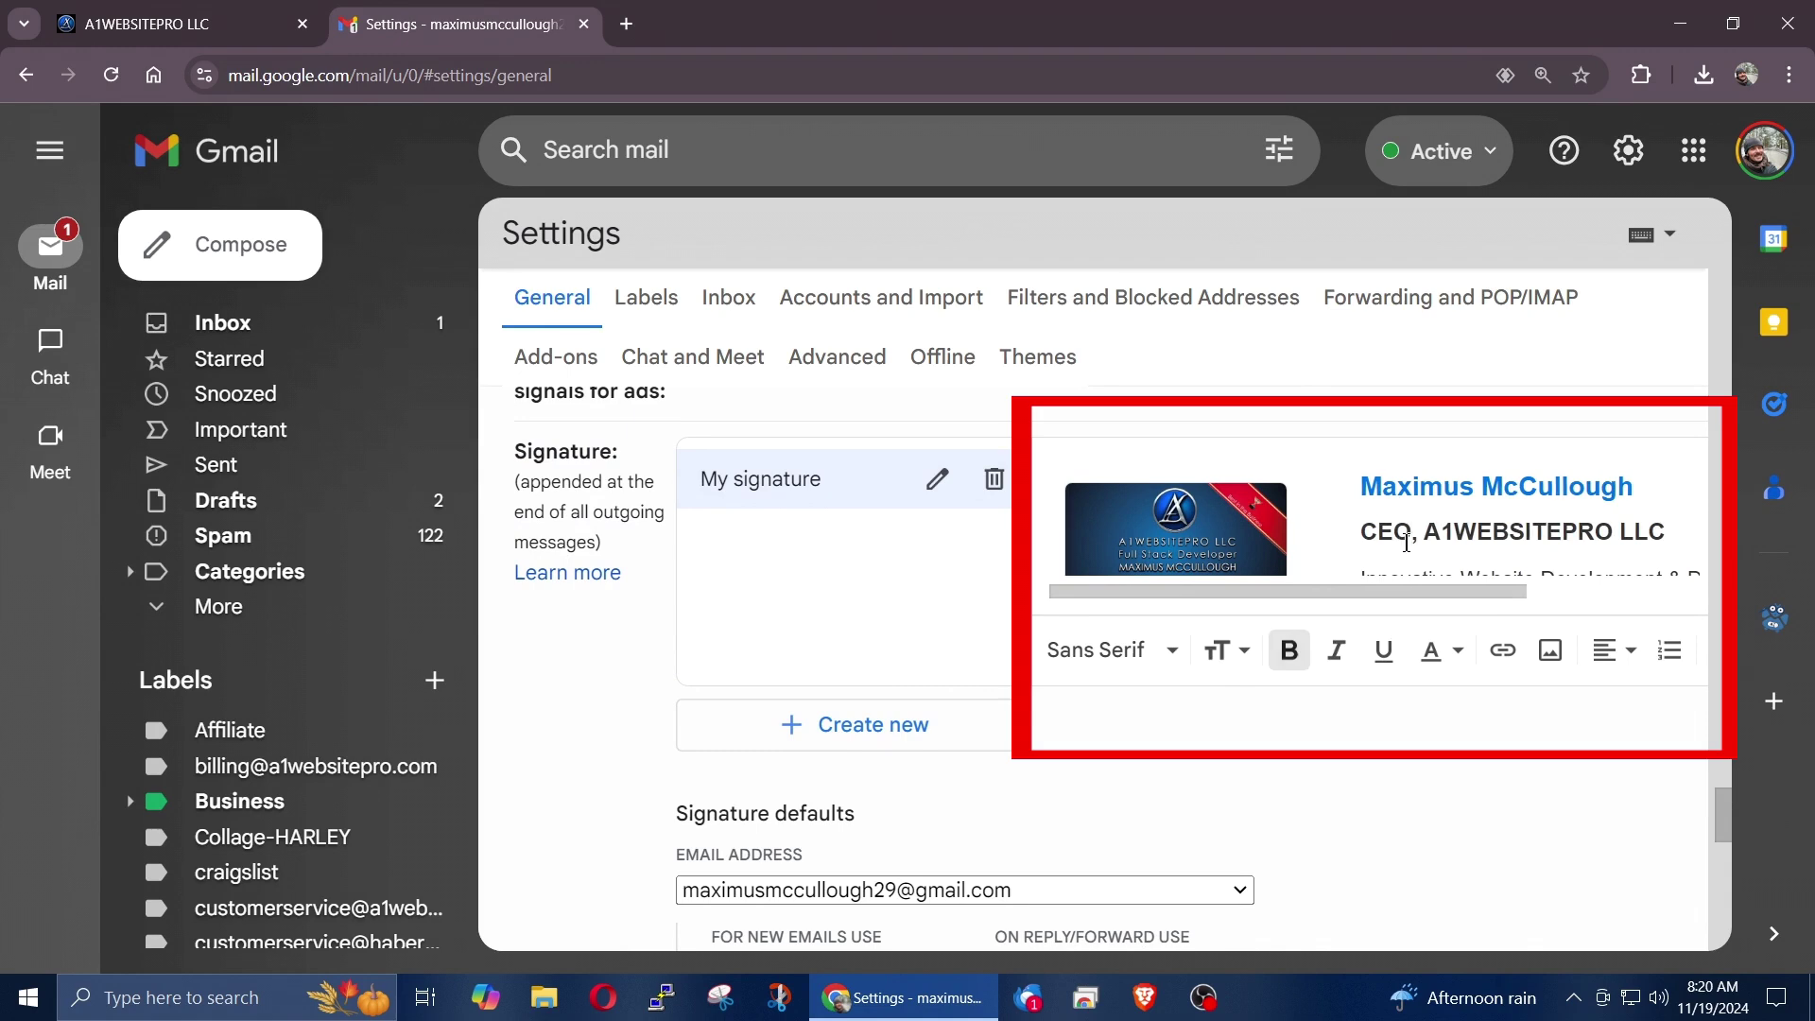
key(ctrl+a)
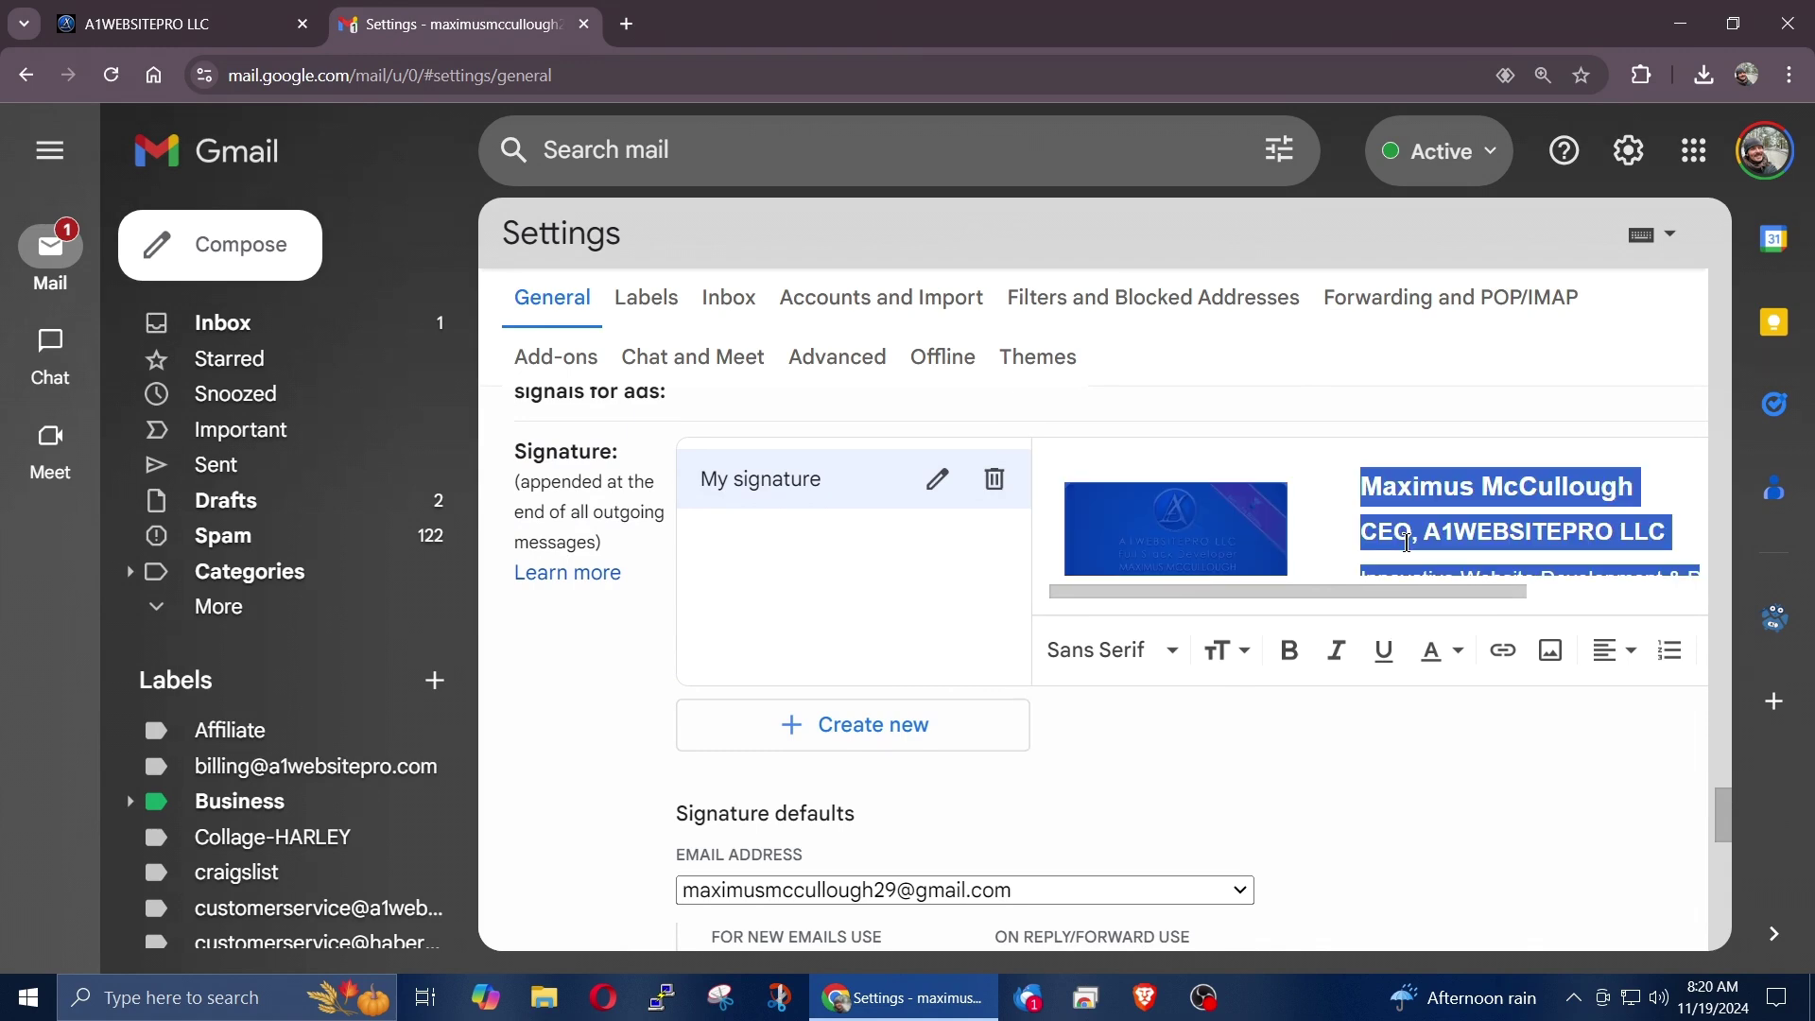
key(ctrl+v)
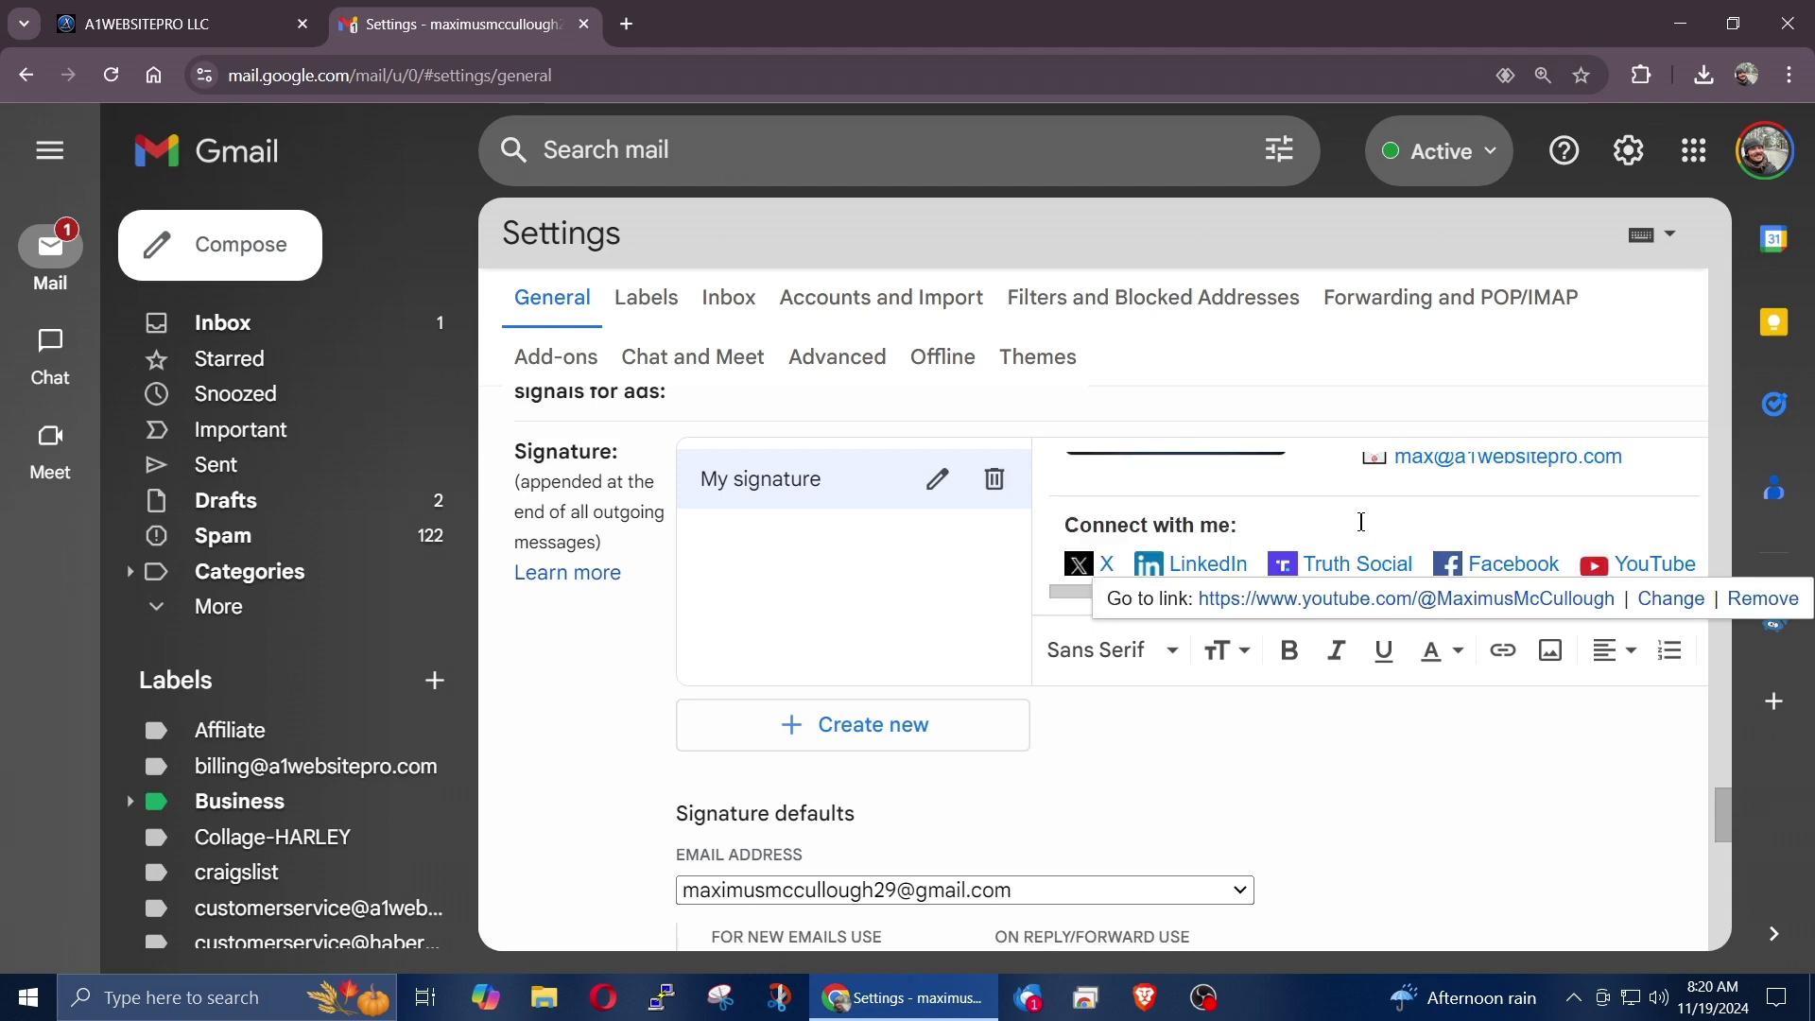
scroll(1361, 522, up, 3)
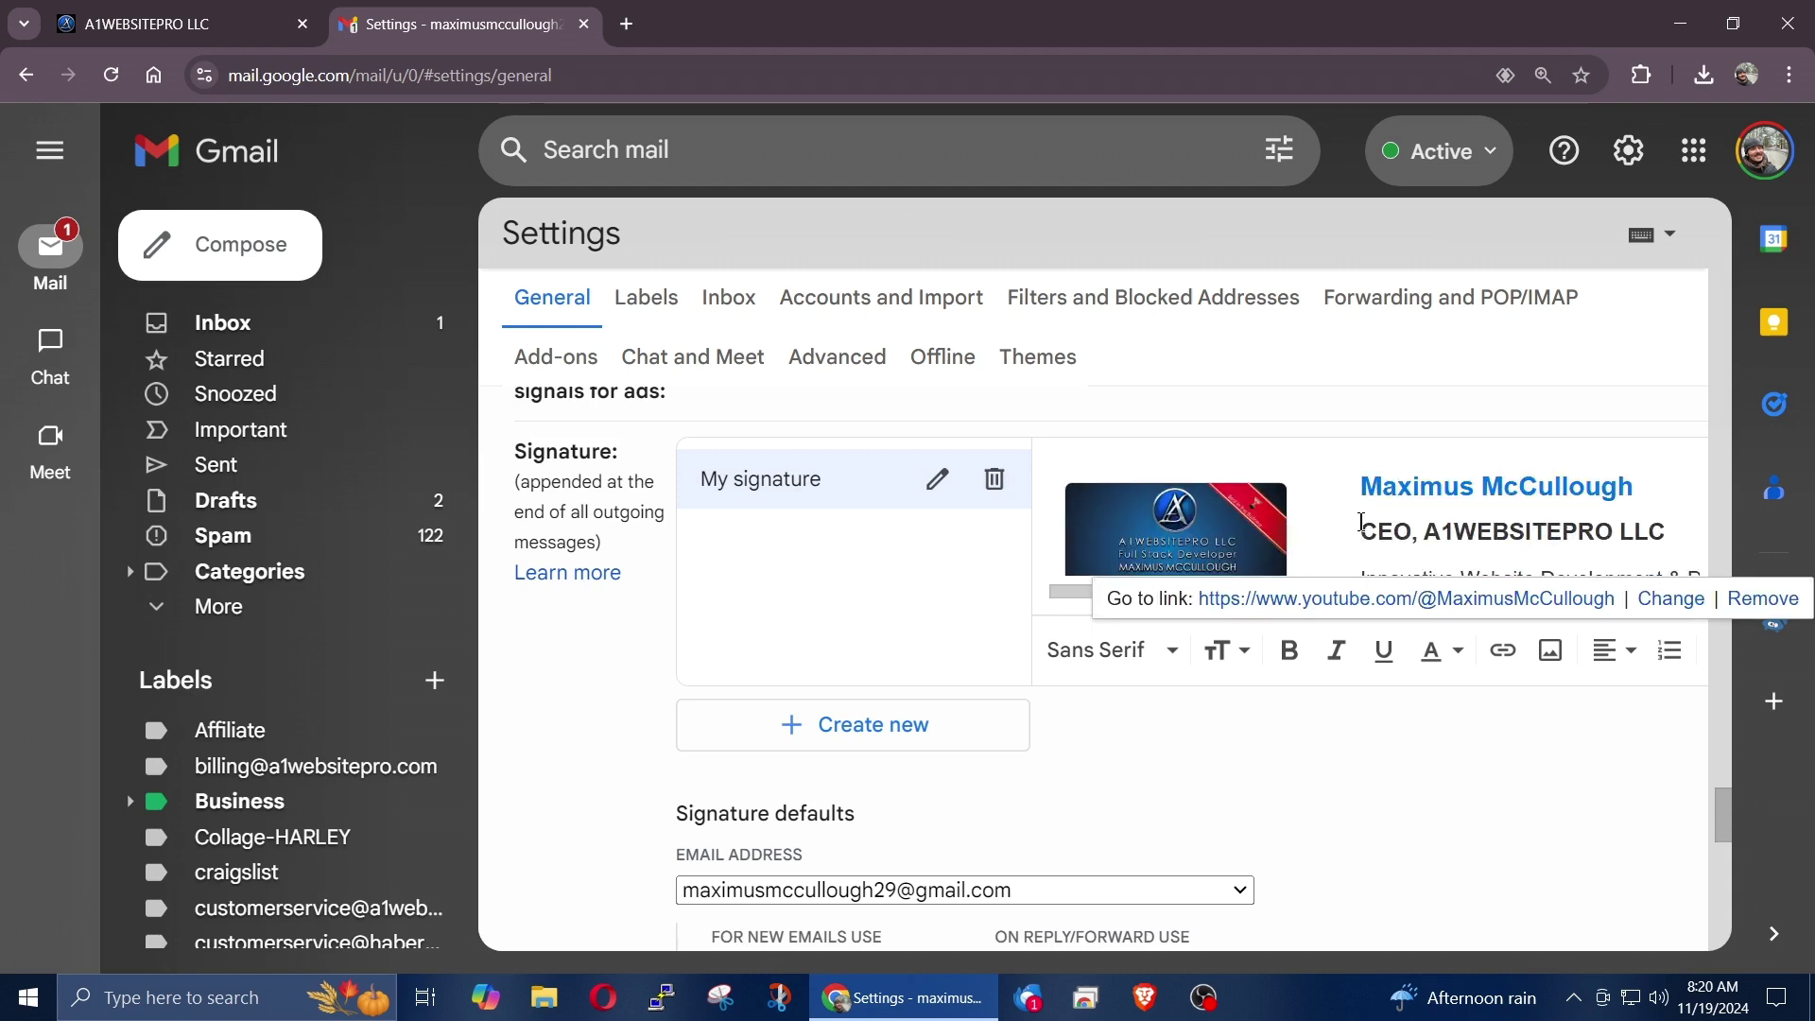
click(1573, 806)
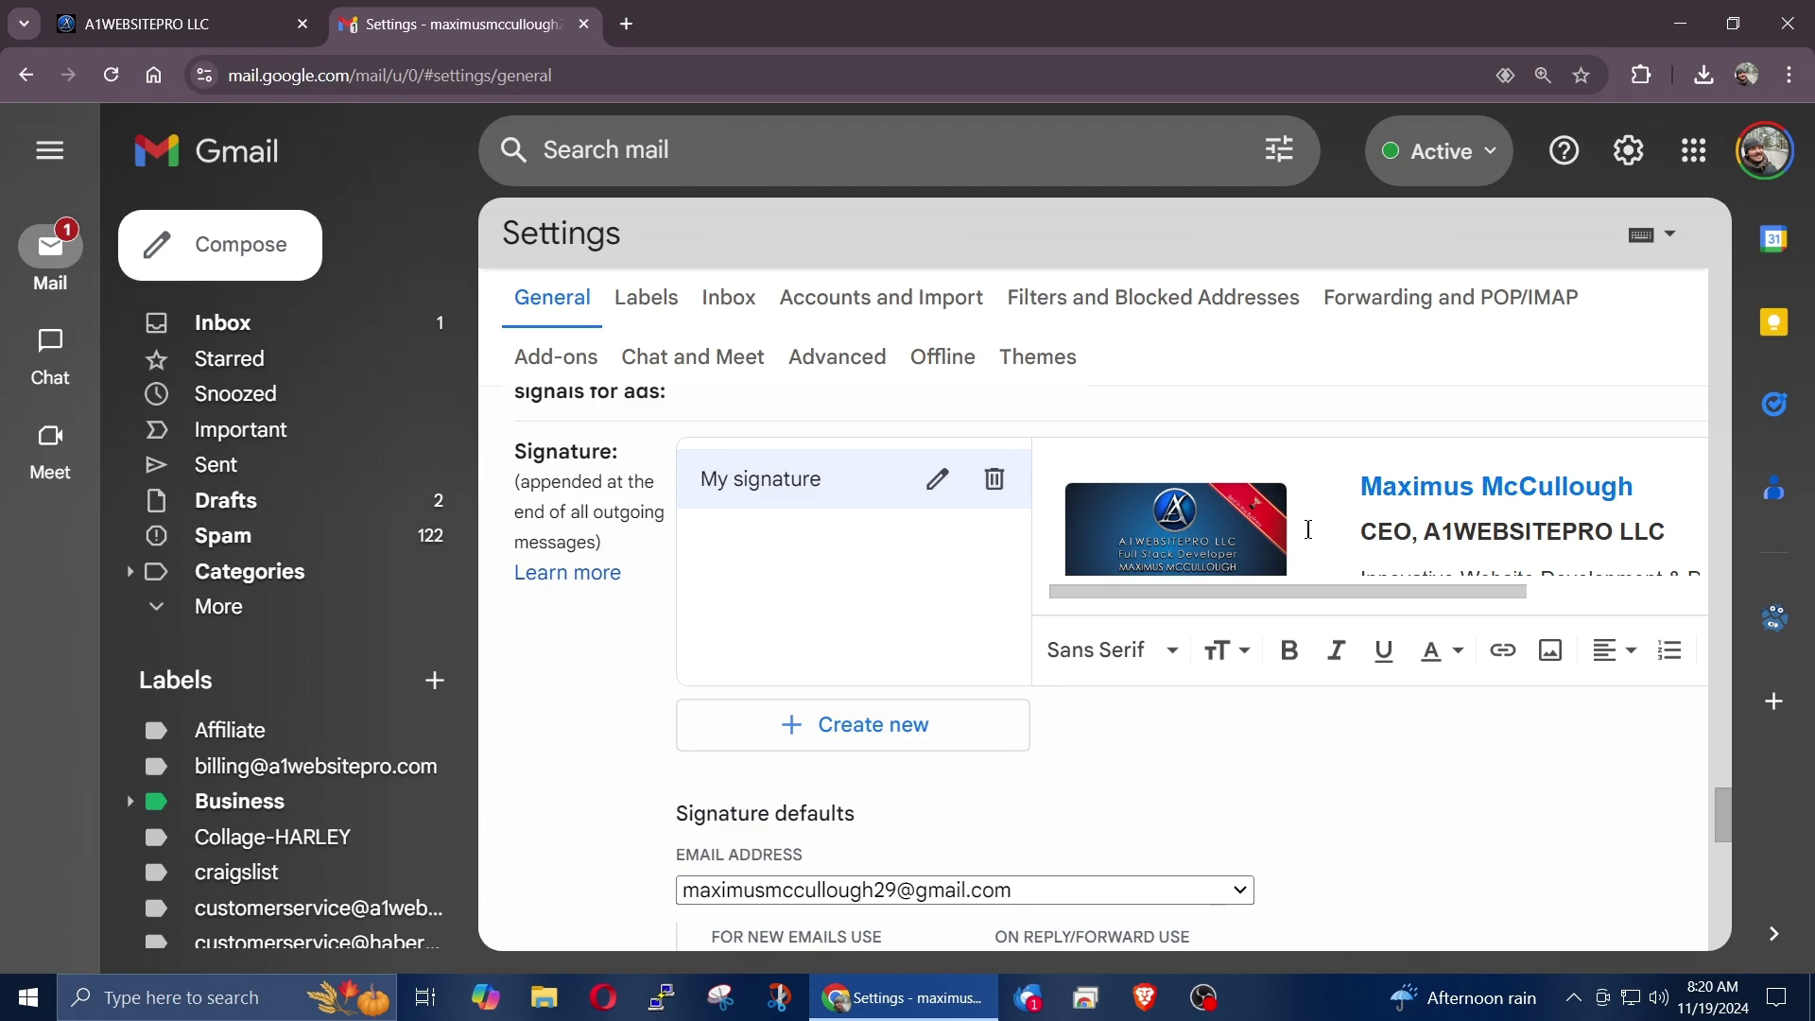
scroll(1314, 526, down, 5)
scroll(1480, 794, down, 15)
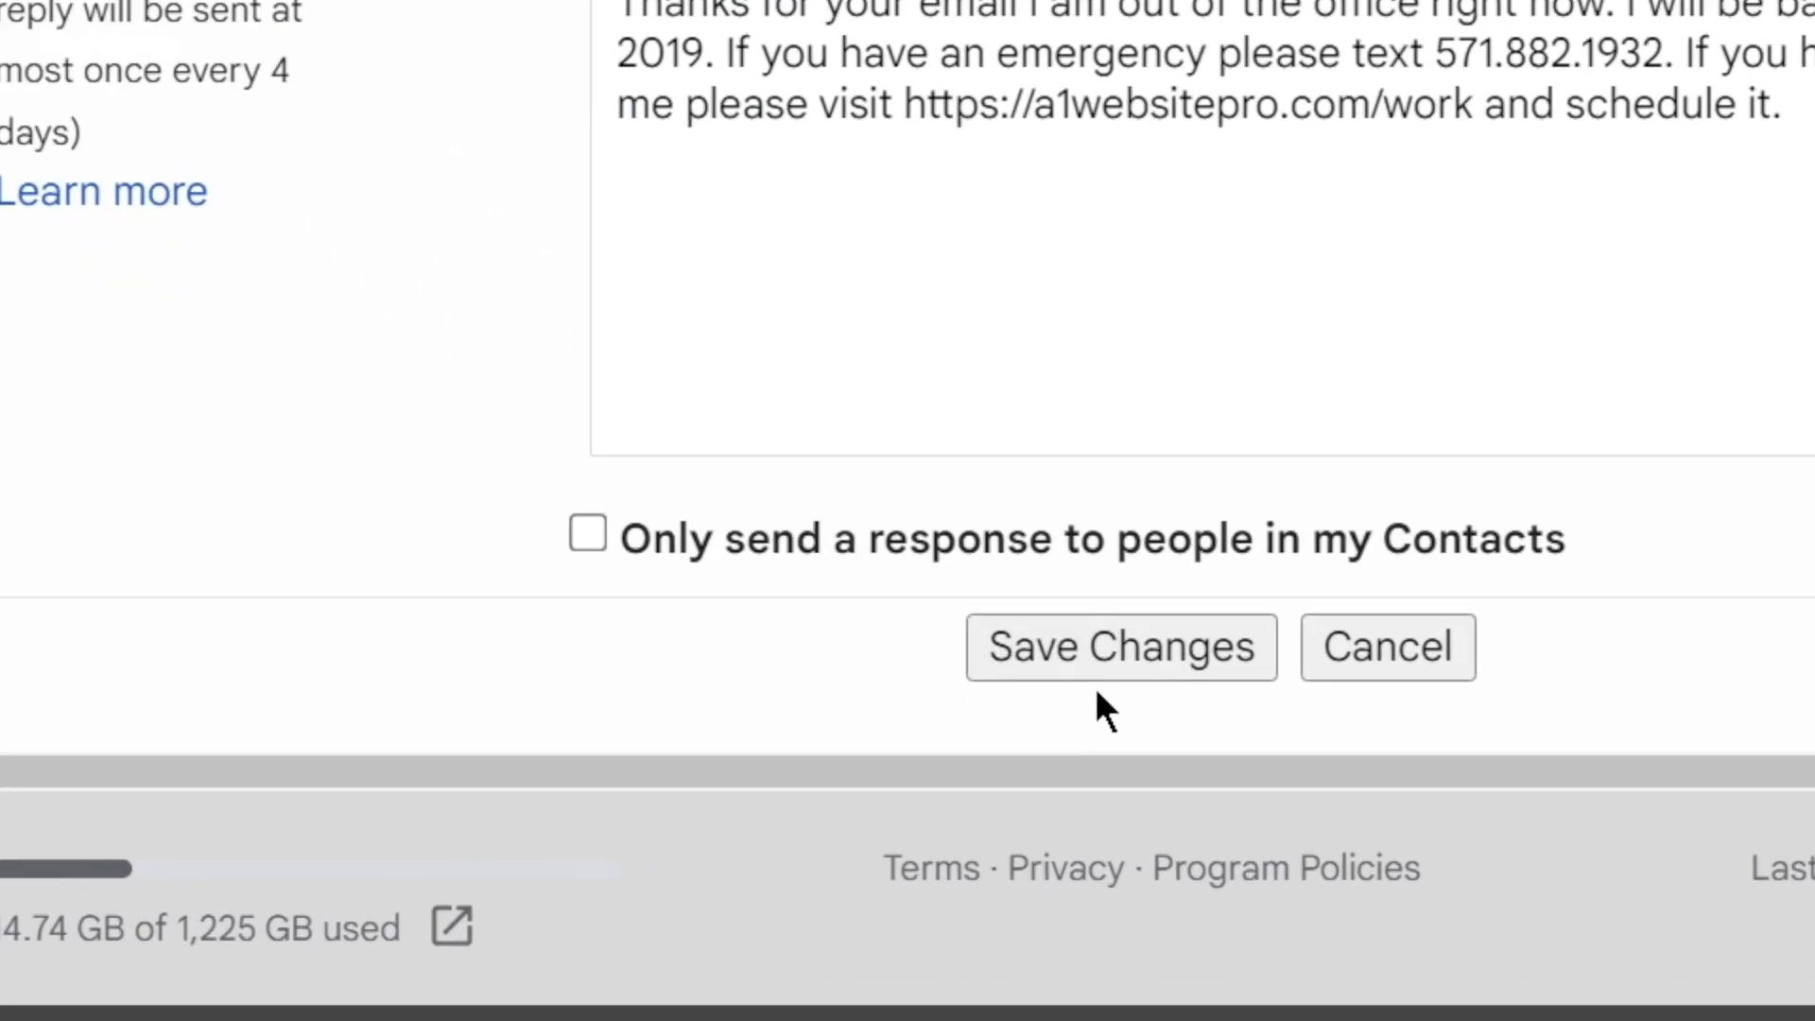
click(1043, 767)
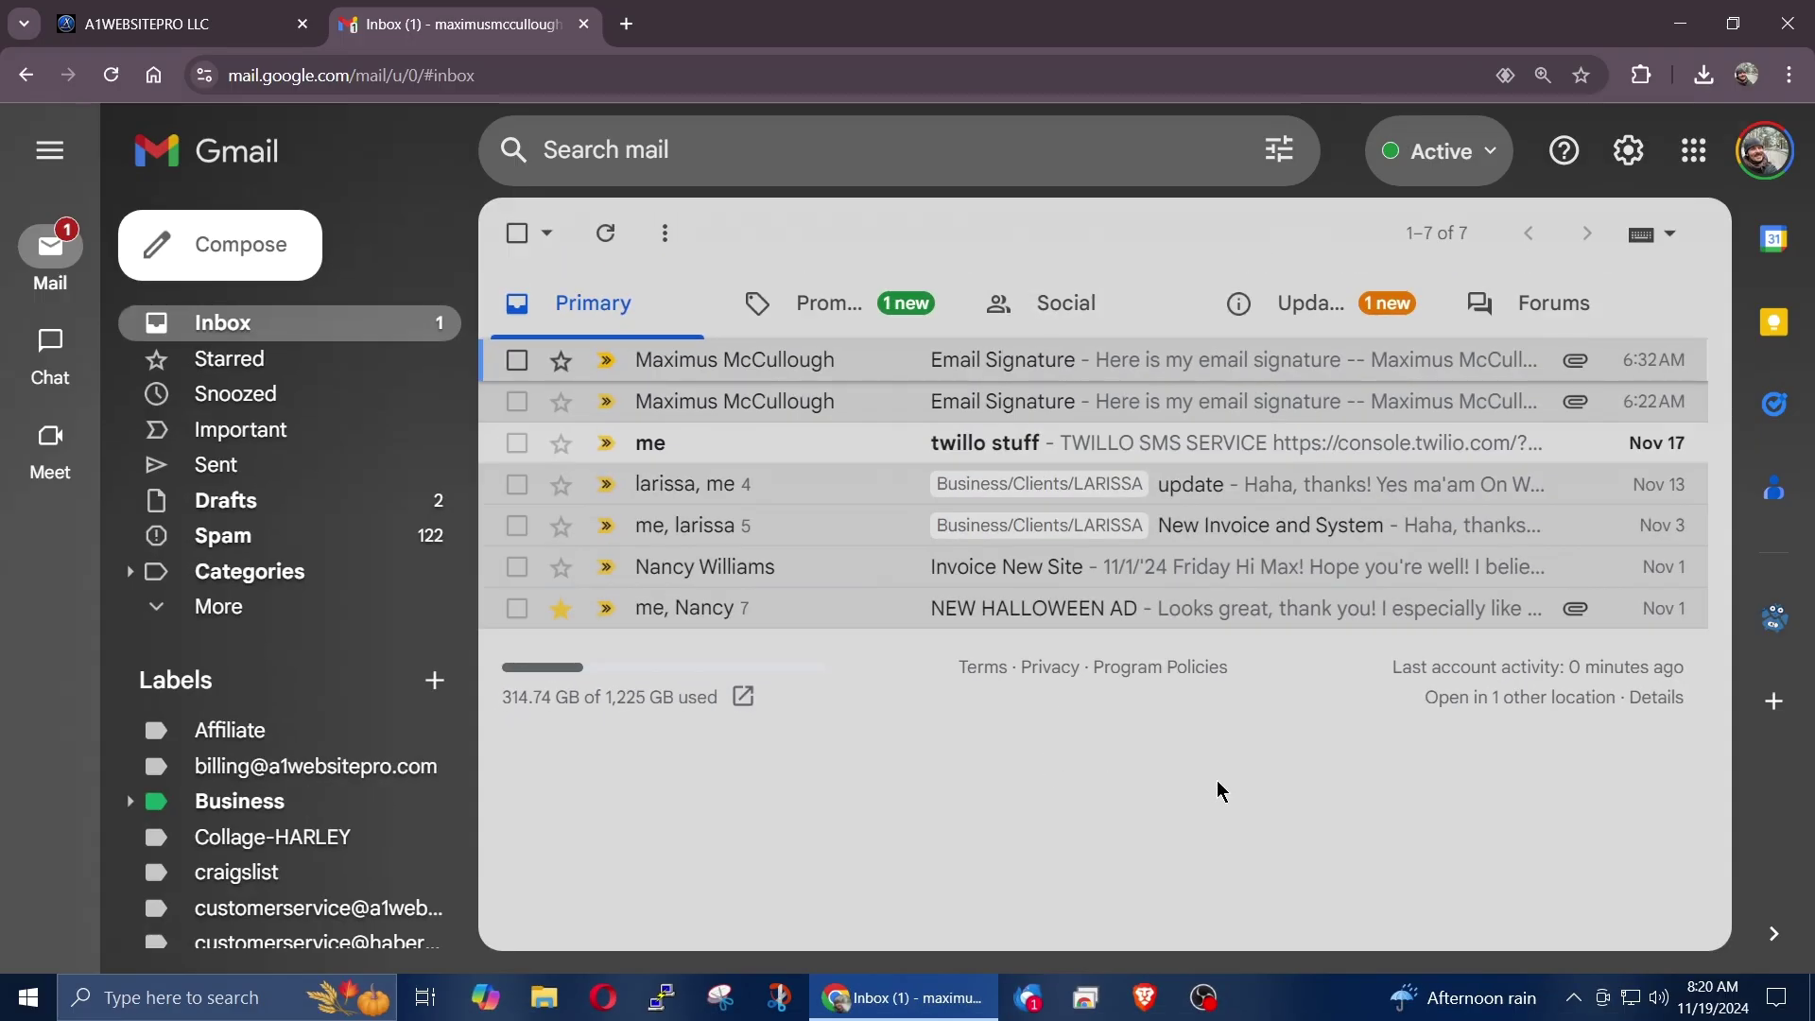
Step: Send a test email 'Hi there how are you?' with the new signature to the a1websitepro.com contact
click(253, 268)
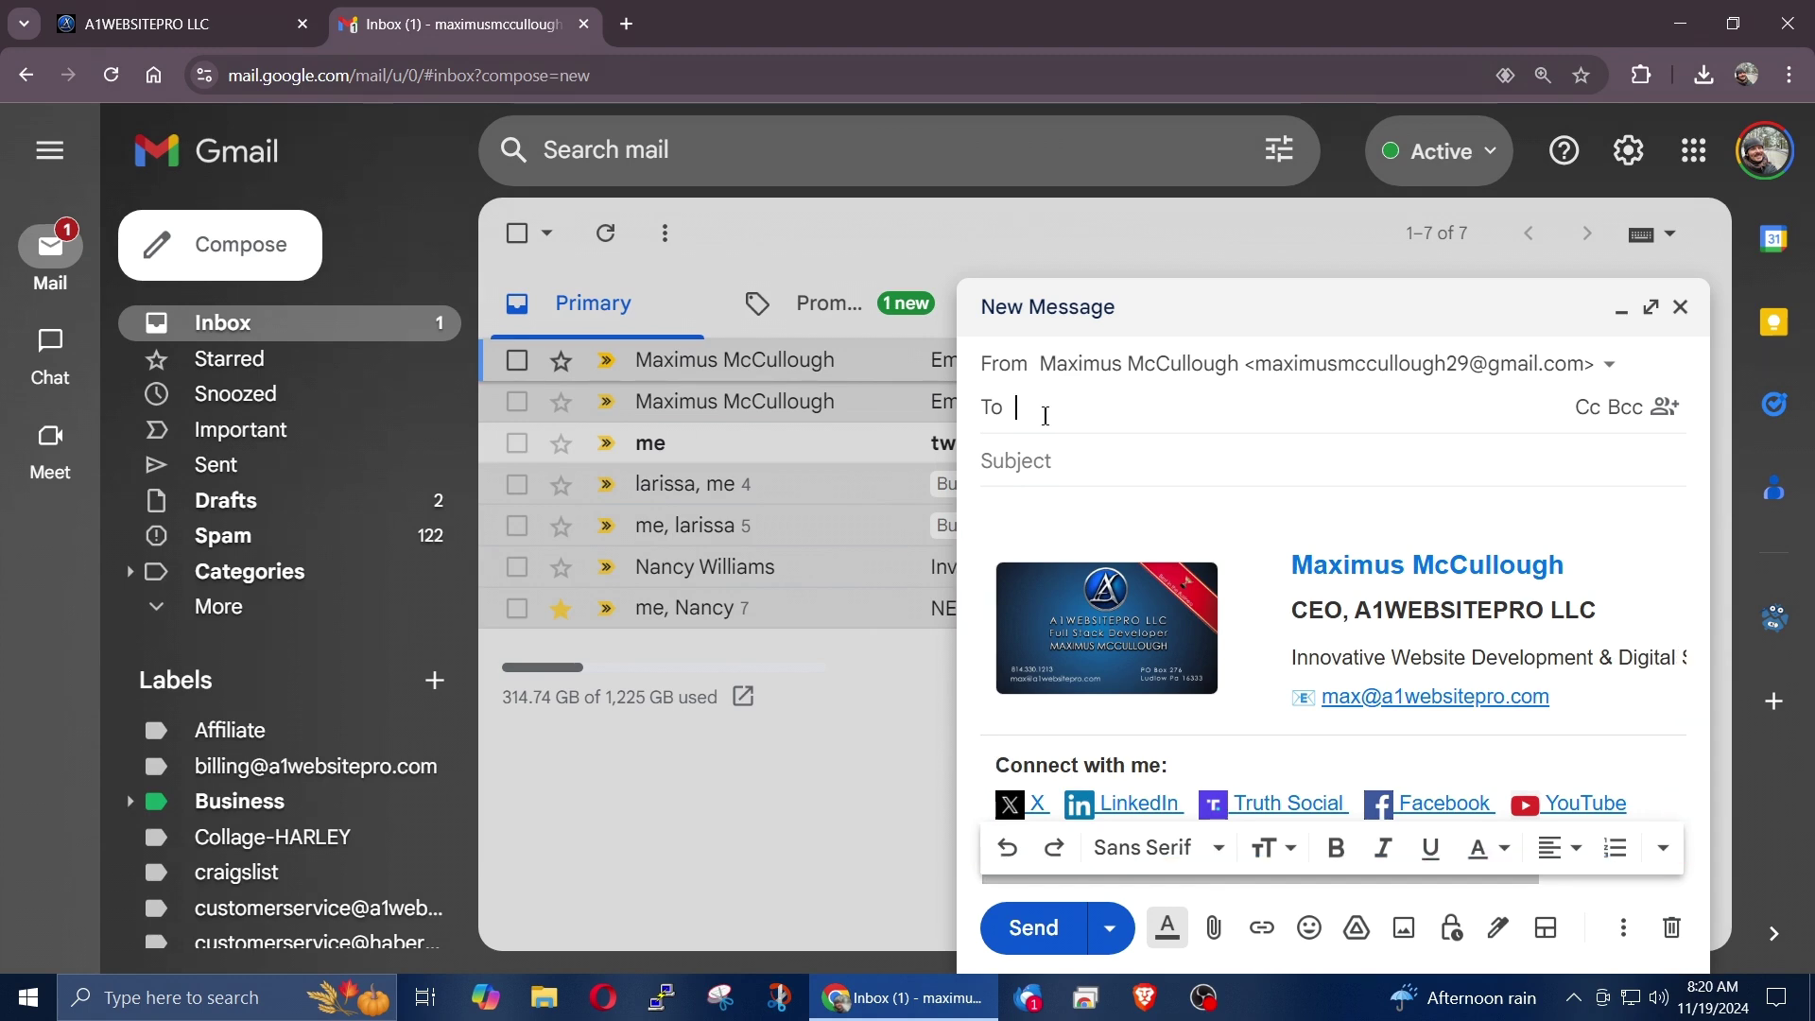
text(max)
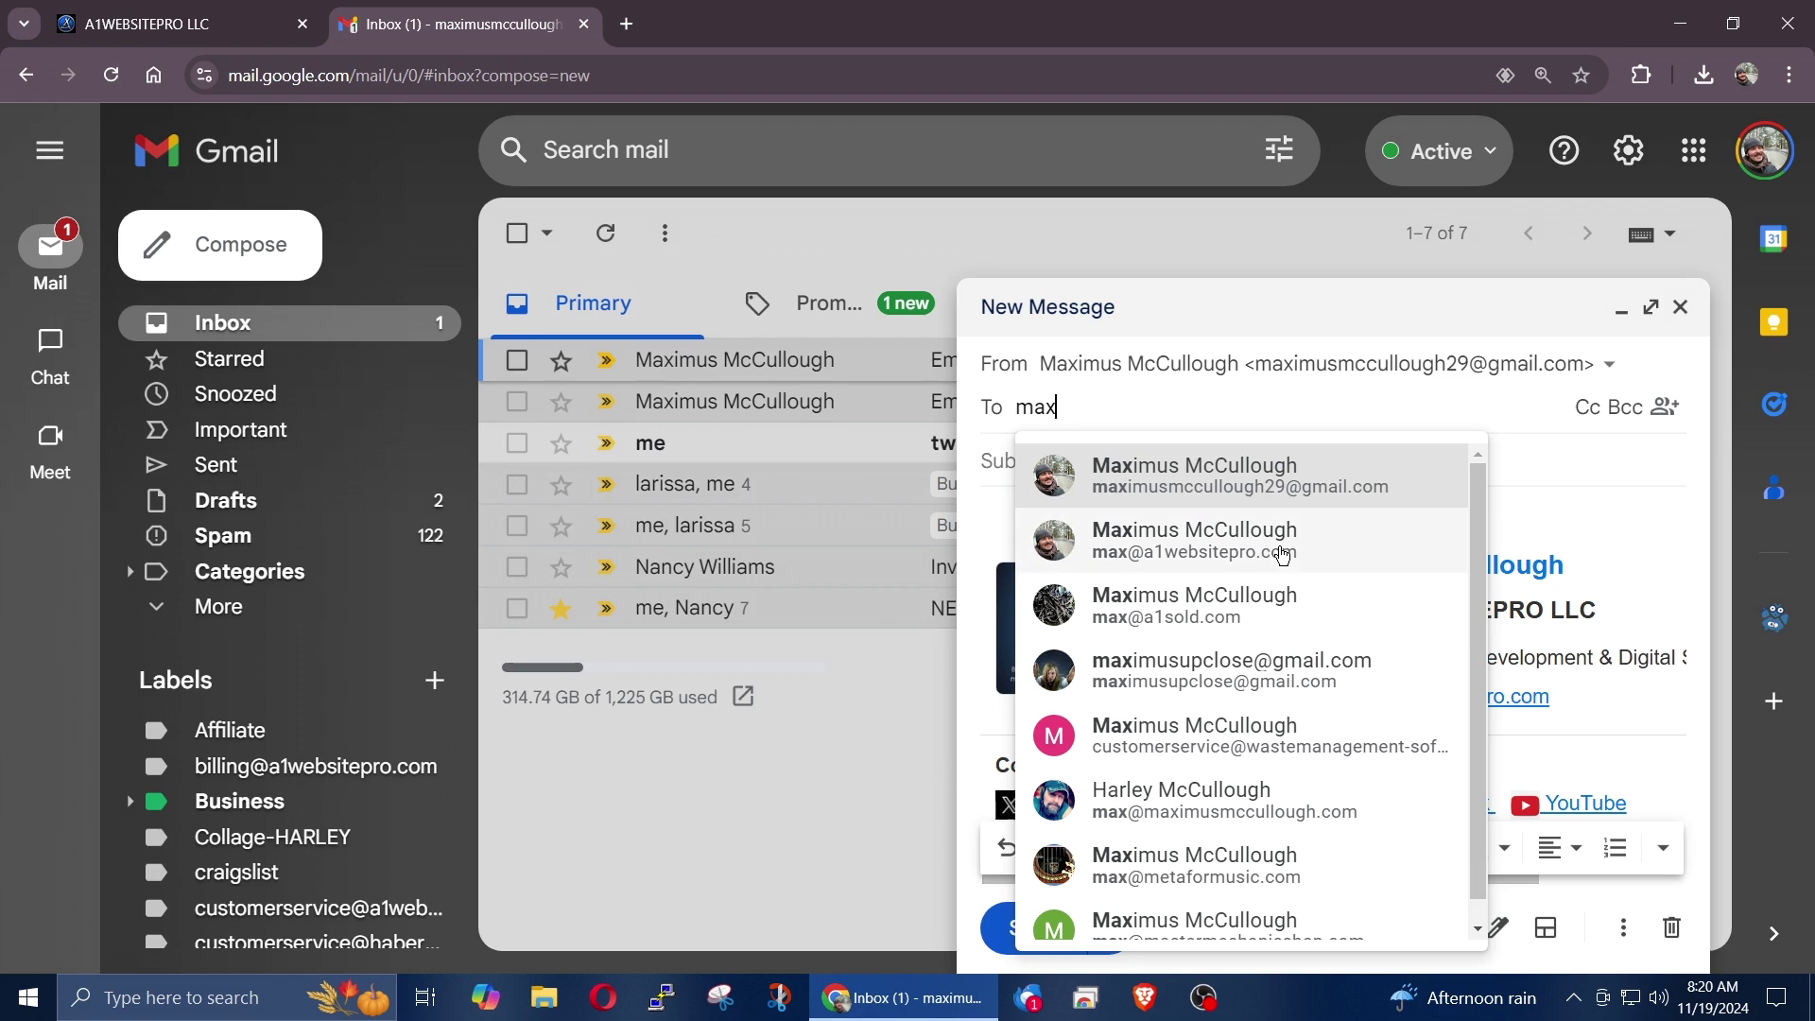
click(1234, 548)
click(1095, 501)
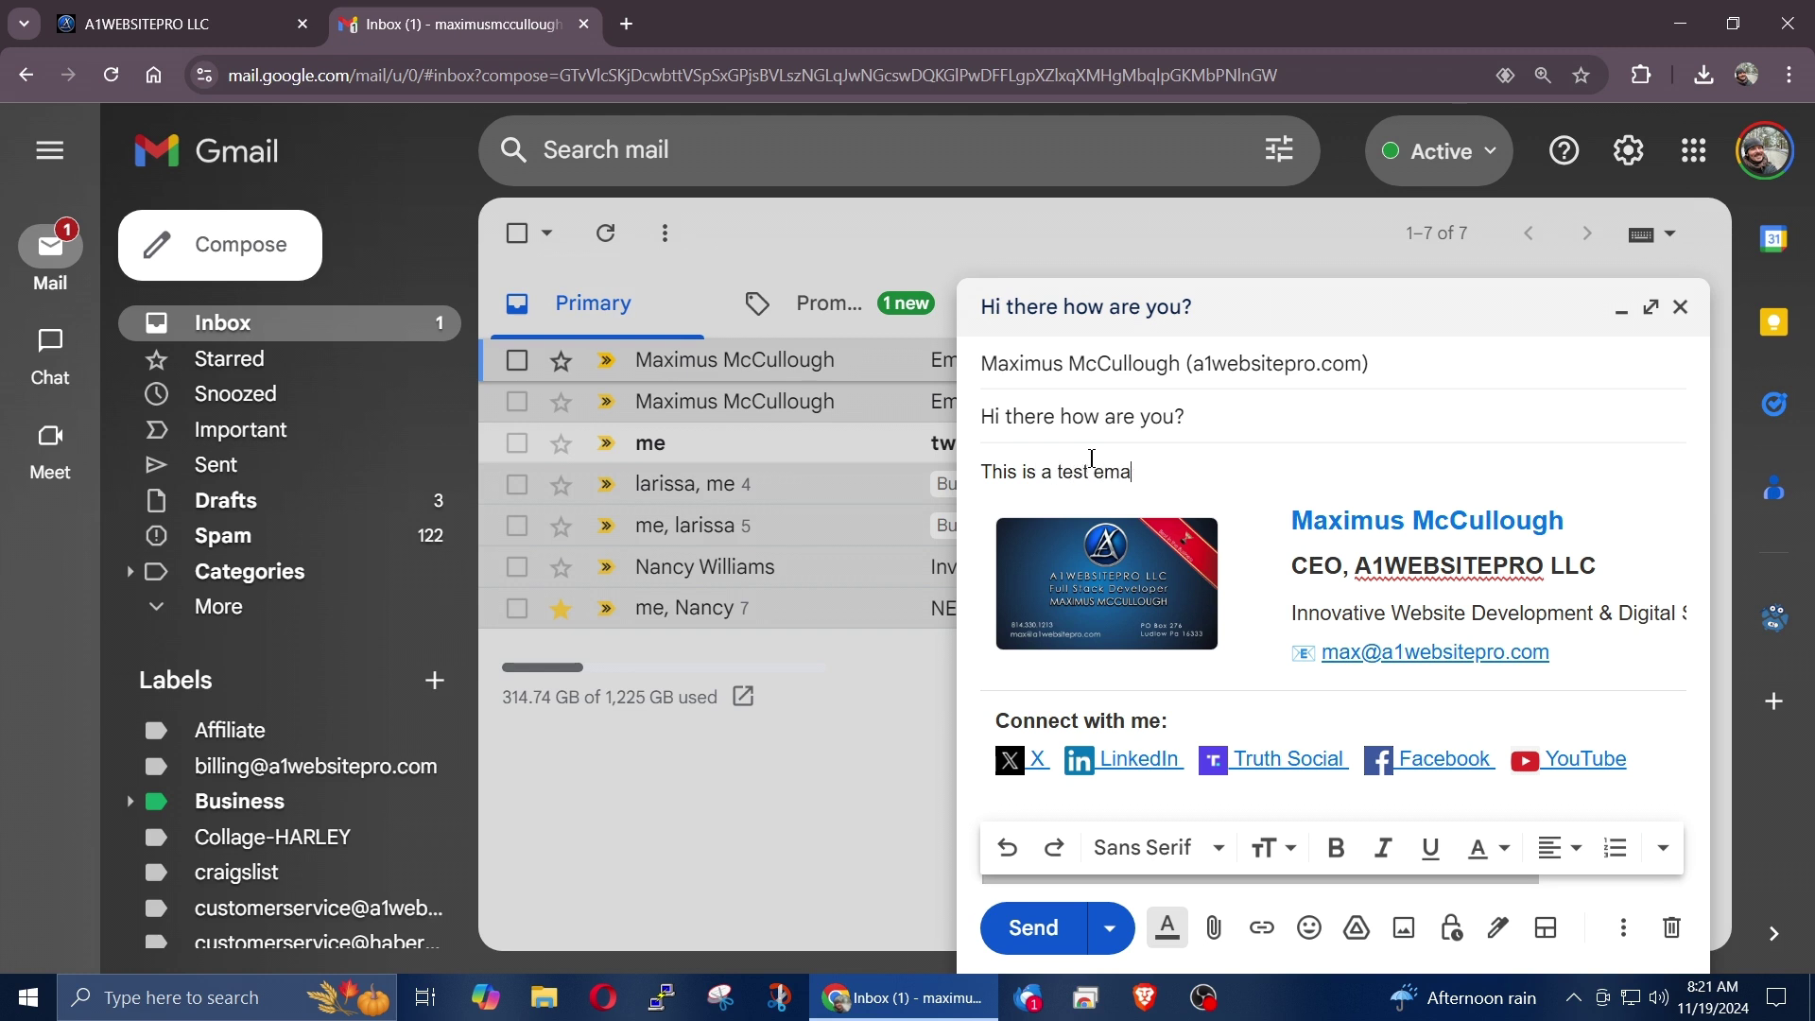
click(1030, 931)
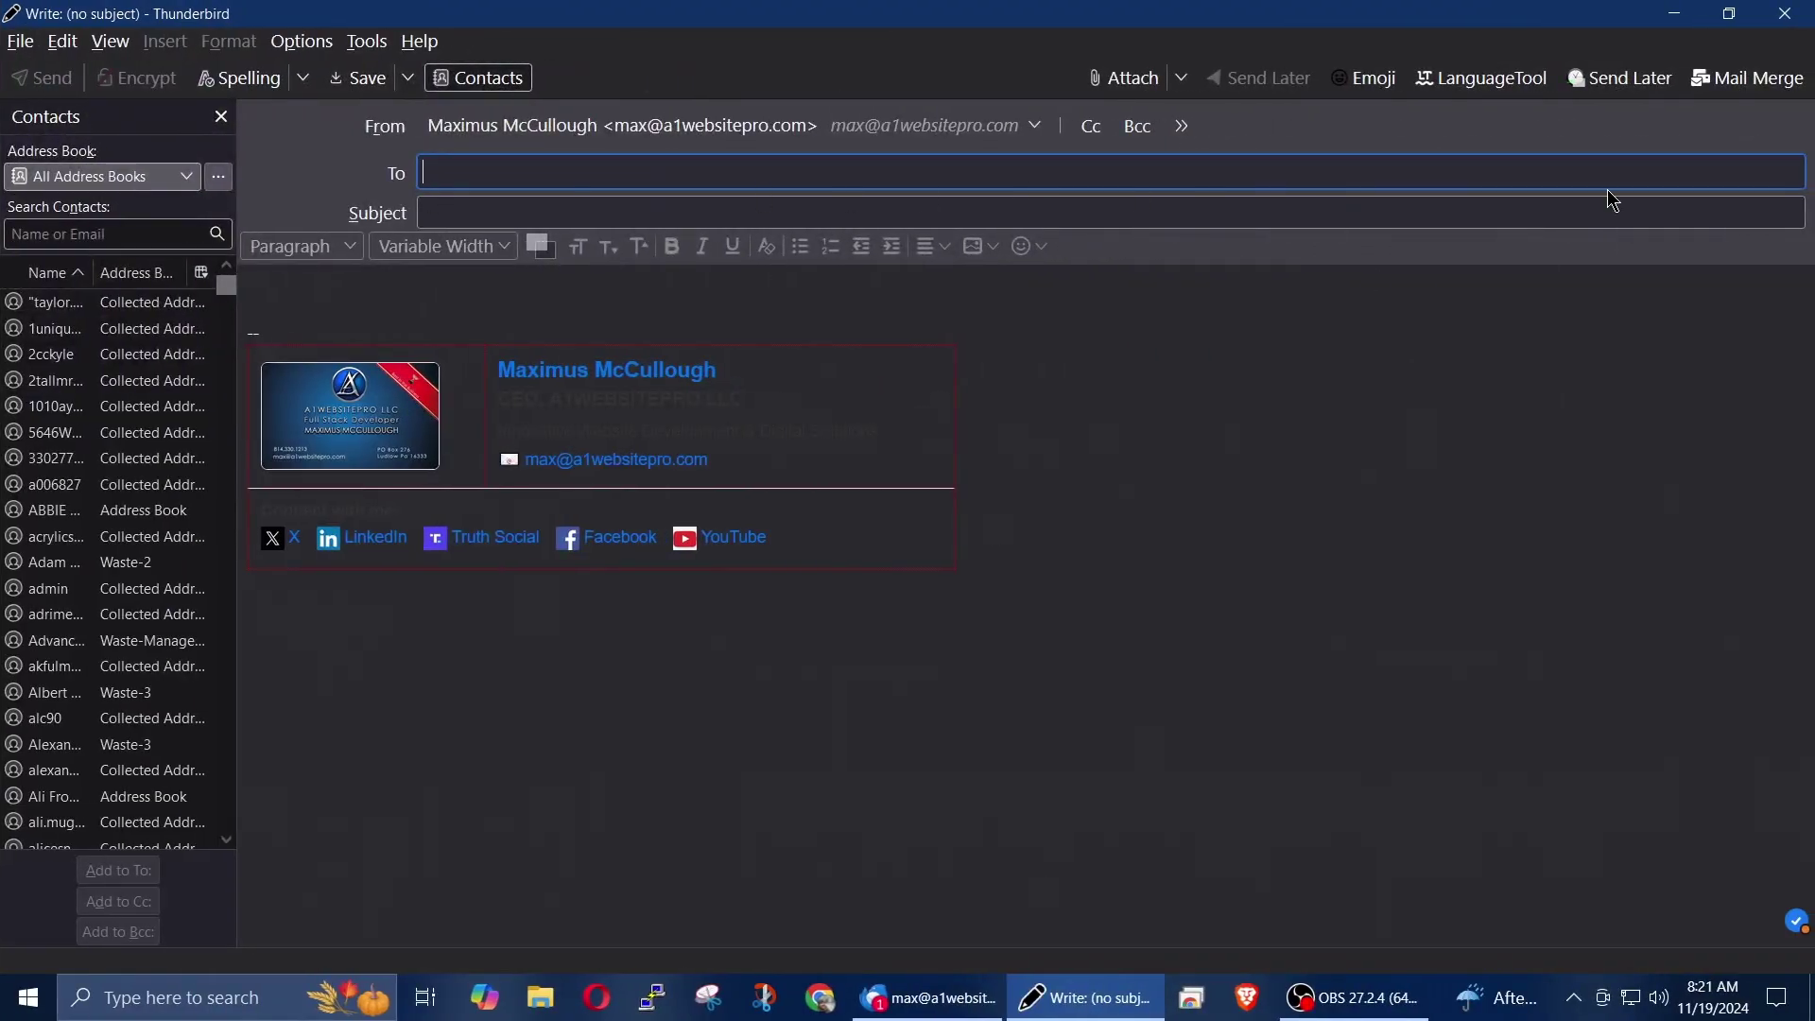
Step: Close the empty message window and delete the old Hi there message from the main account's Inbox
click(1784, 13)
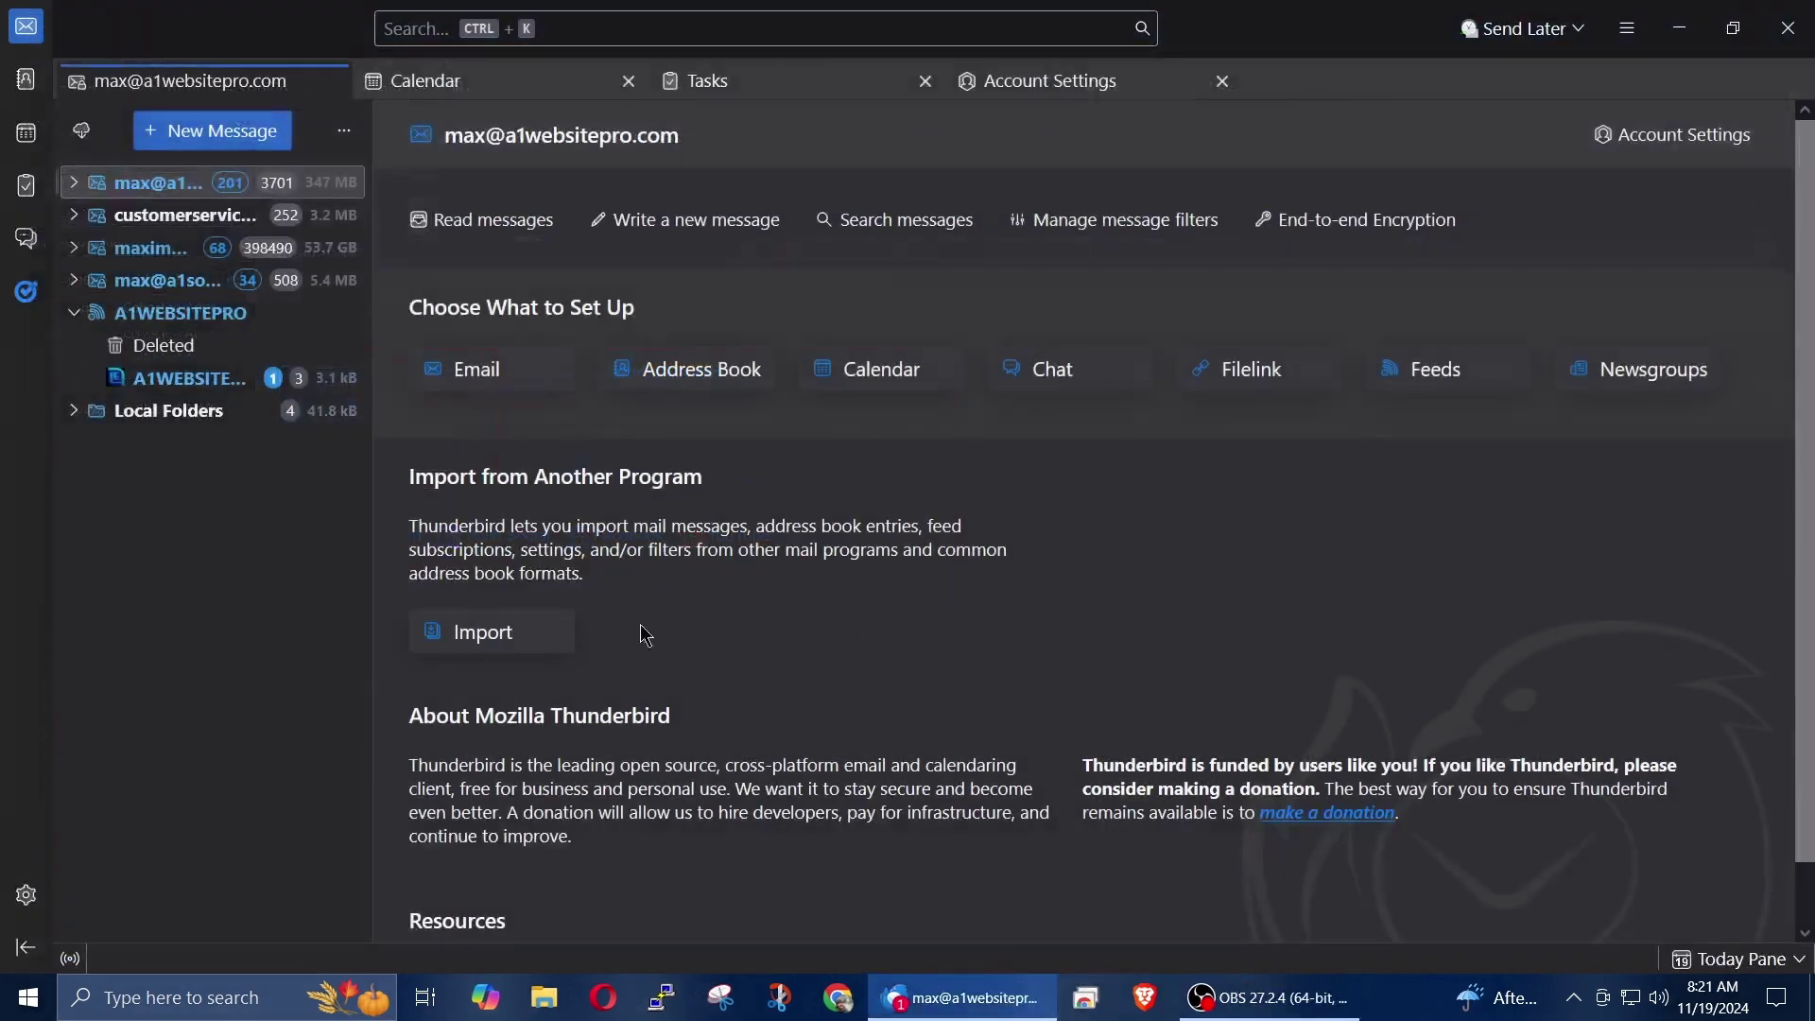
click(73, 182)
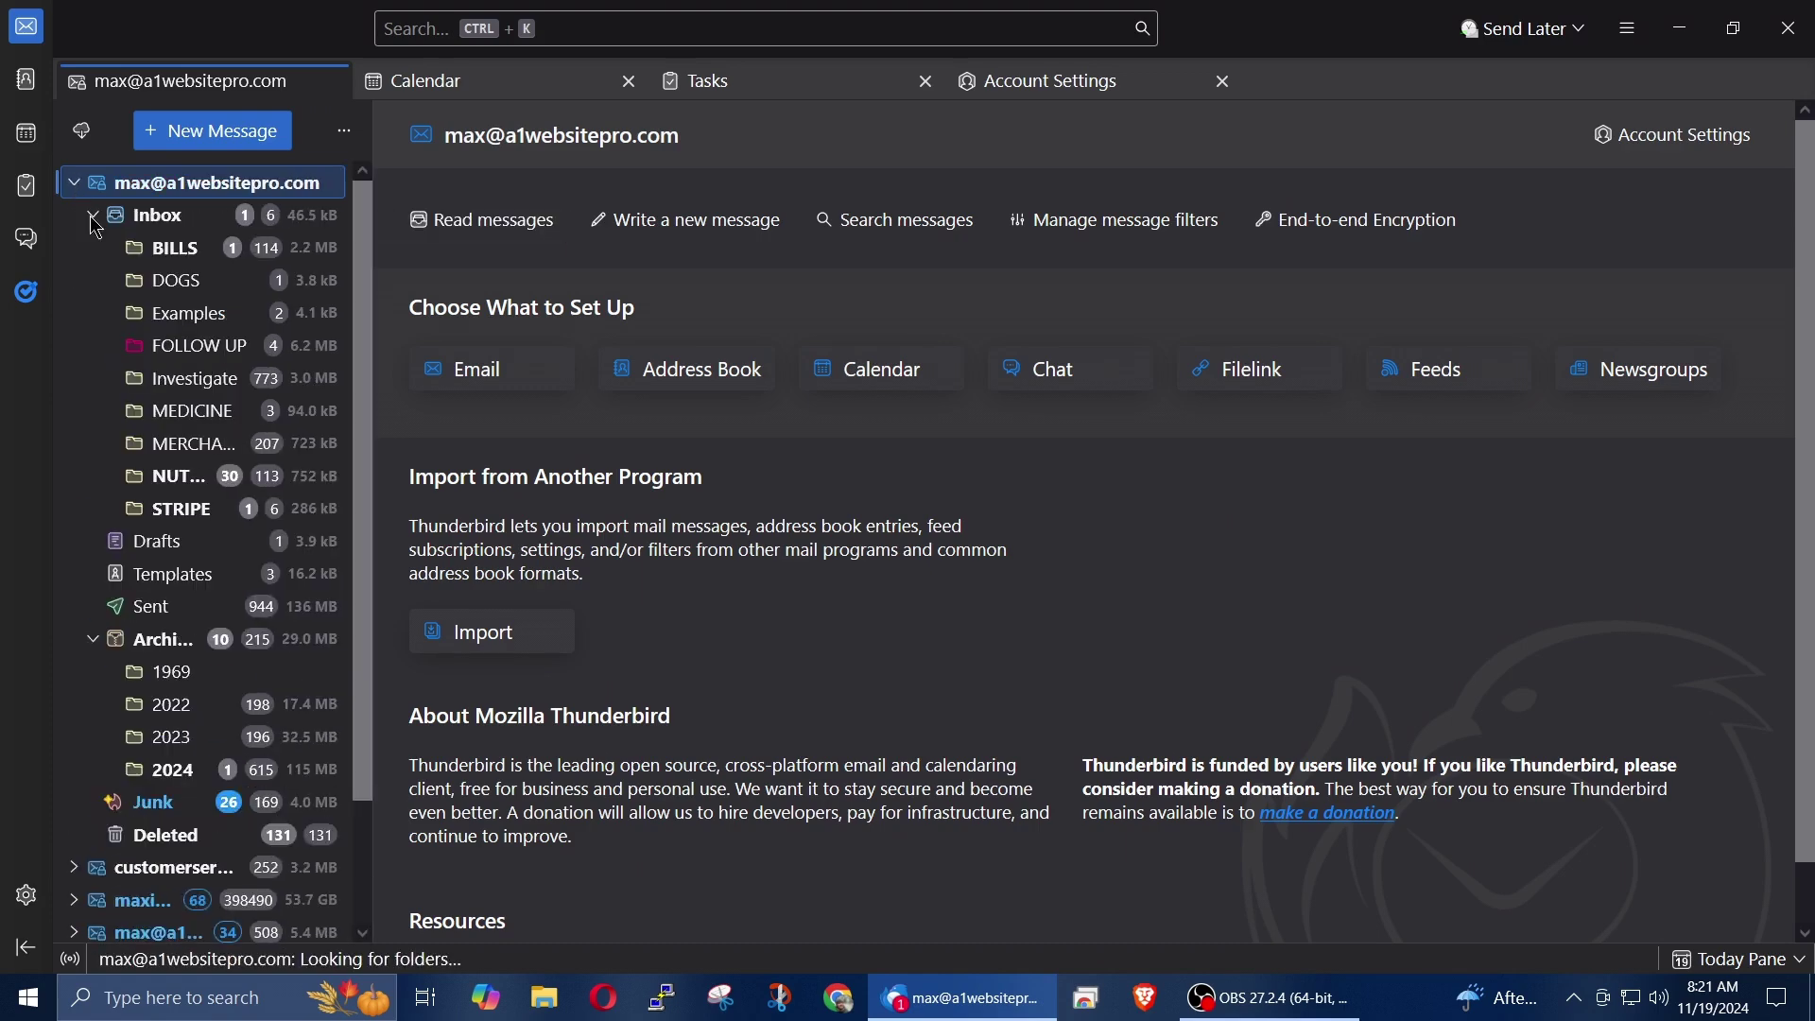
click(166, 227)
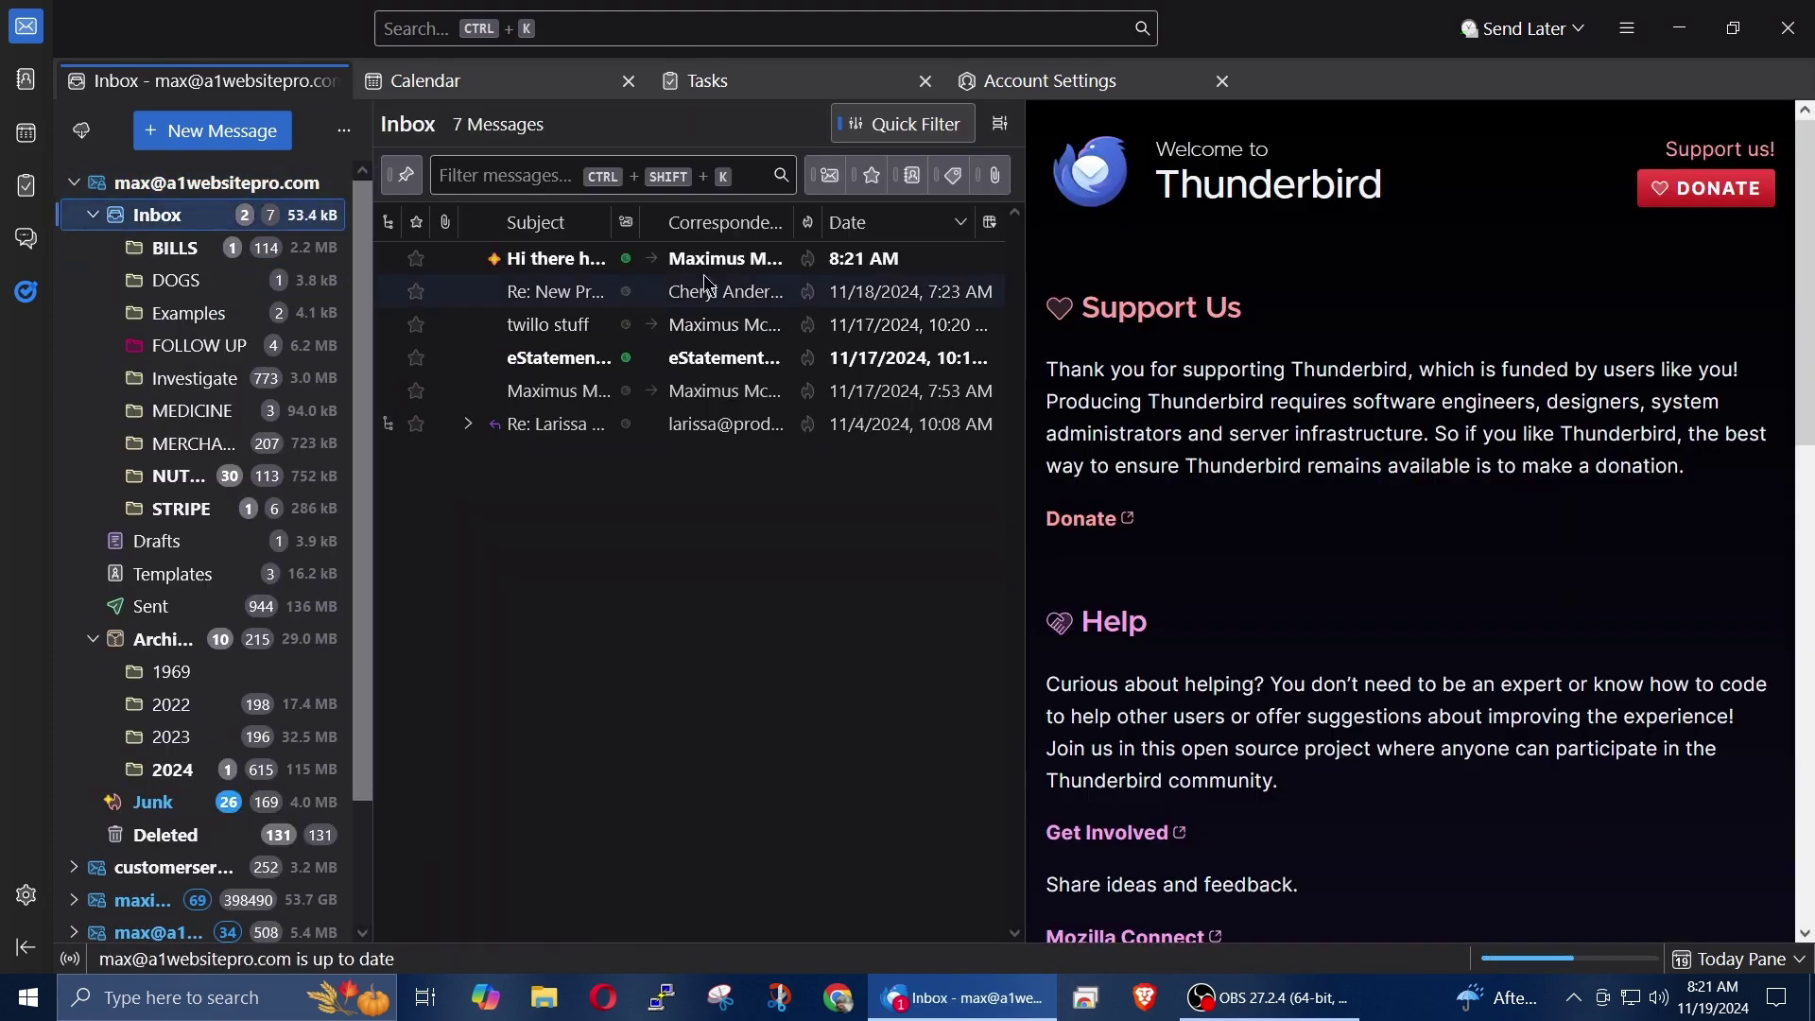
double_click(580, 264)
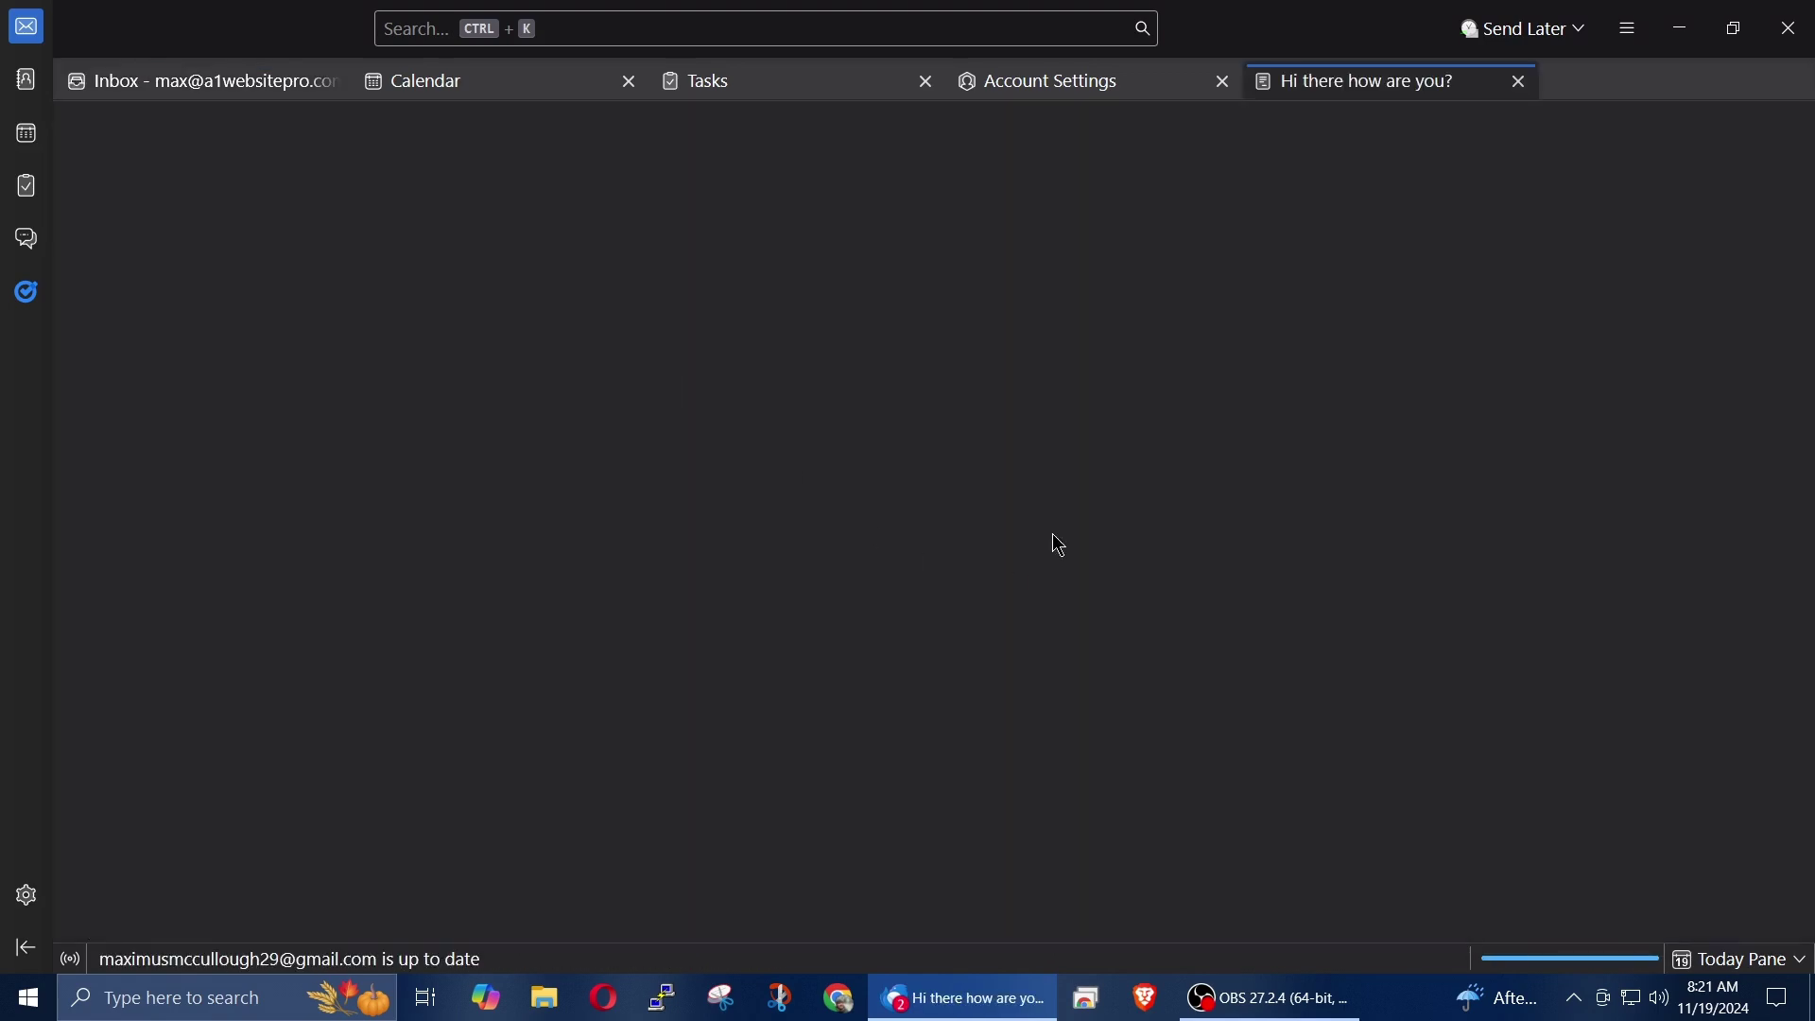
key(Delete)
key(ctrl+w)
Step: Mark the 'Hi there how are you?' email in Junk as Not Junk, then open it in the Inbox
click(155, 801)
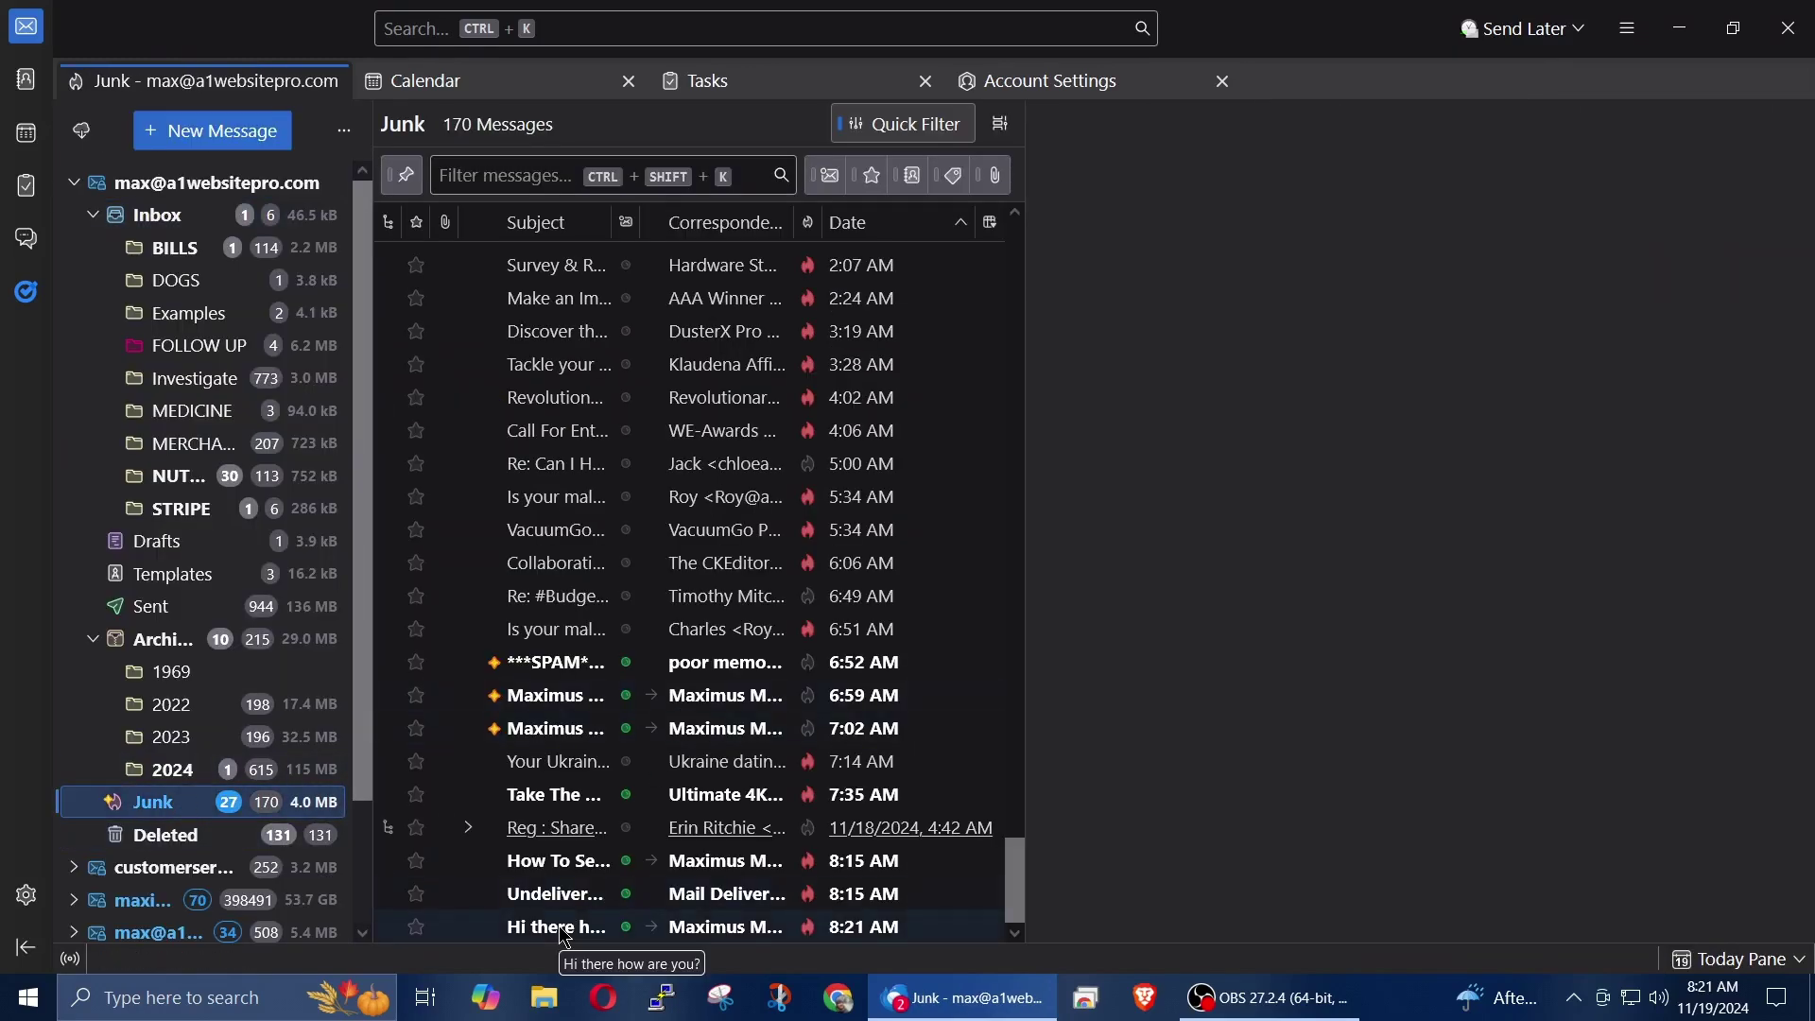
click(558, 926)
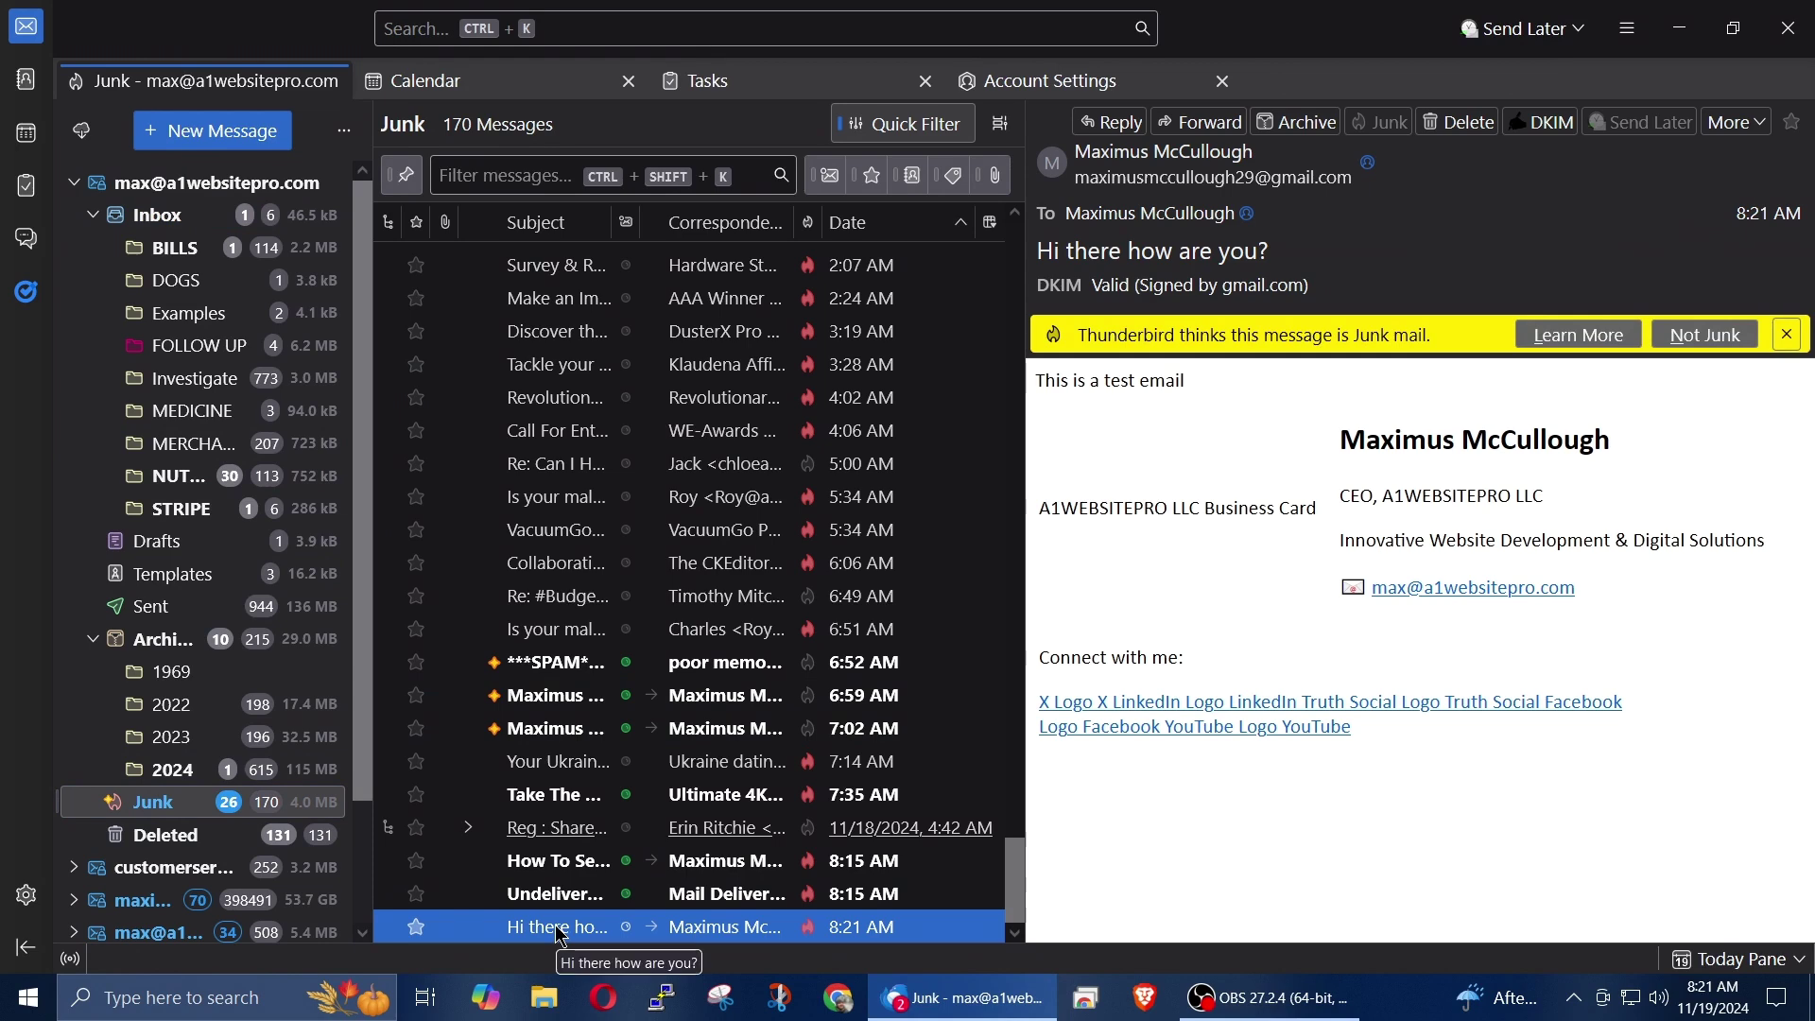
click(1705, 335)
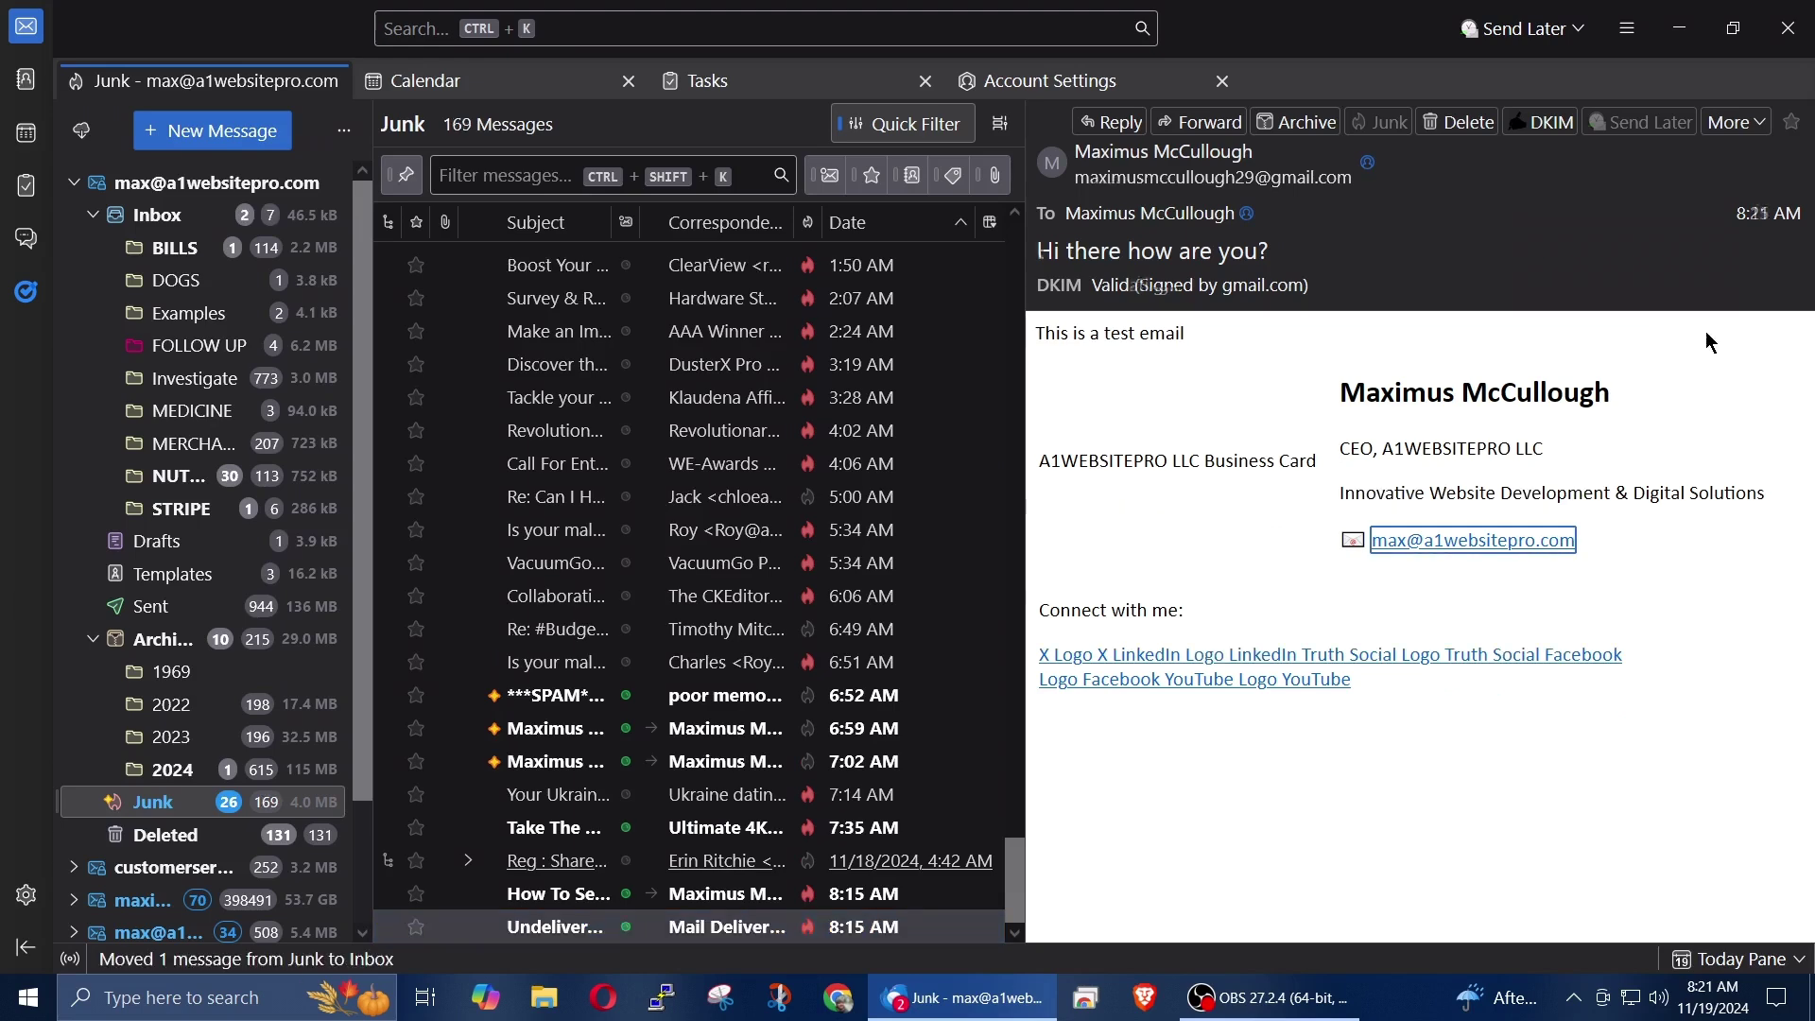
click(157, 219)
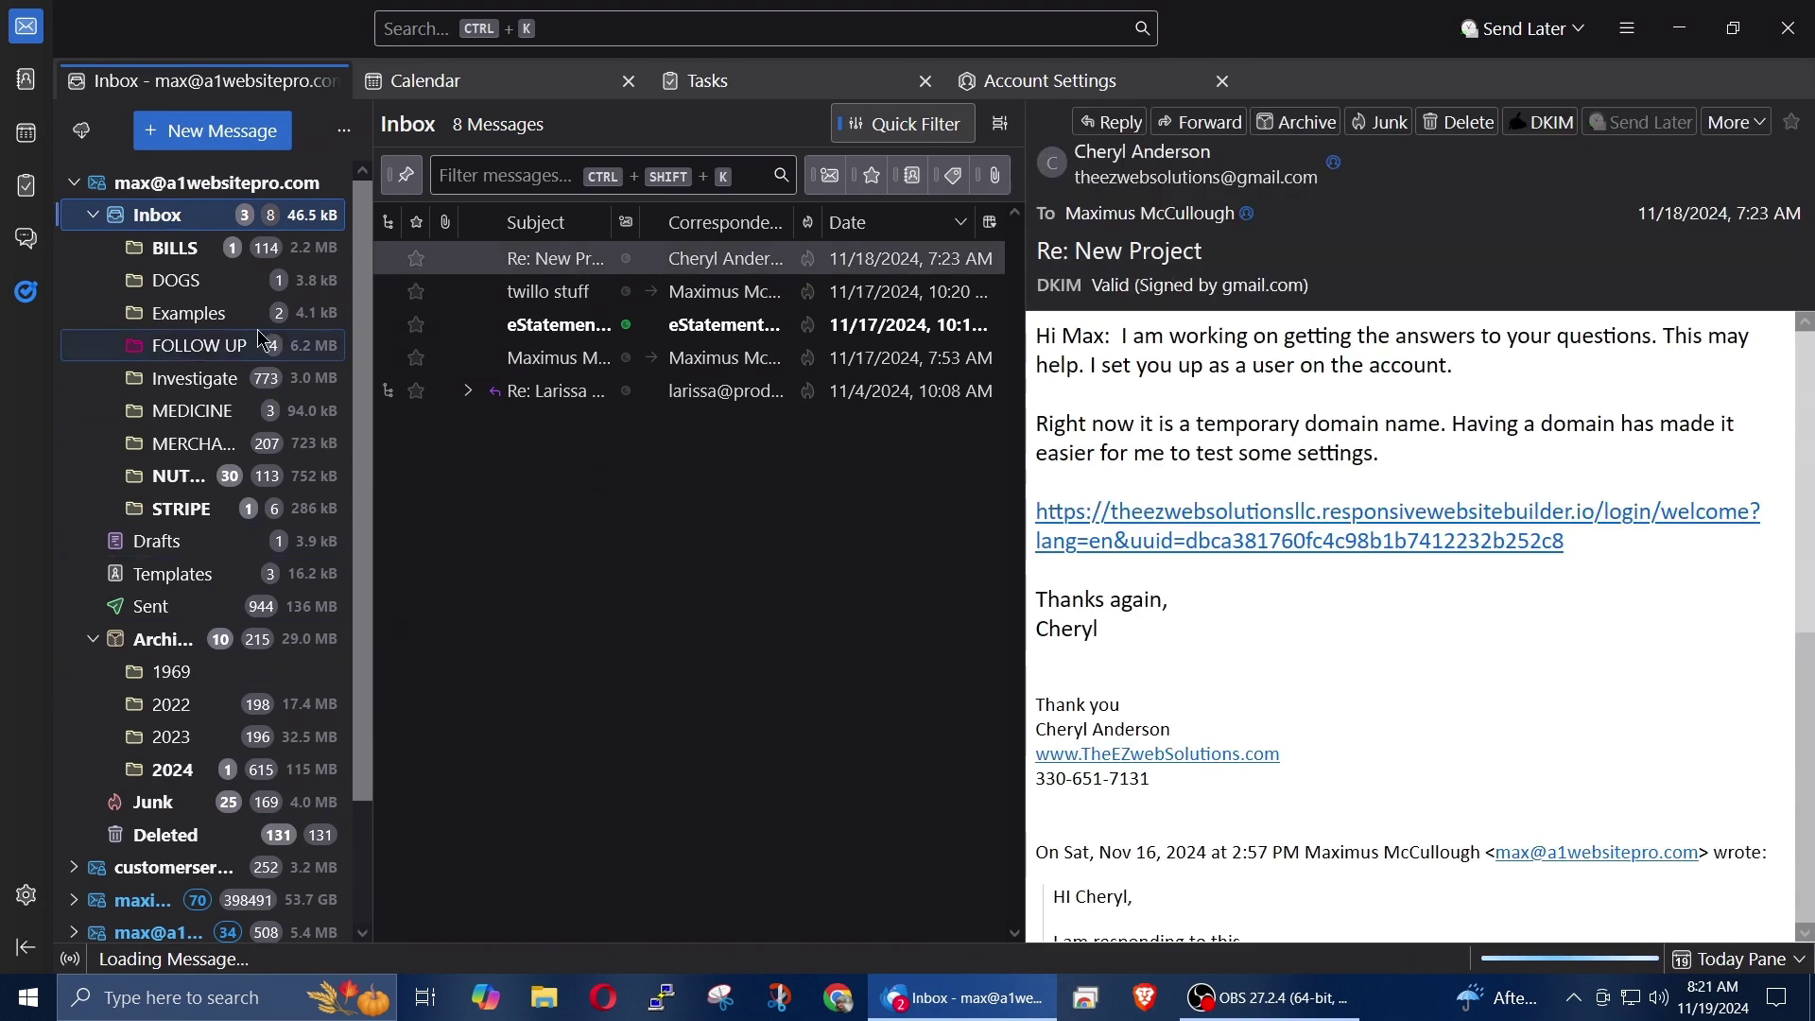
click(561, 263)
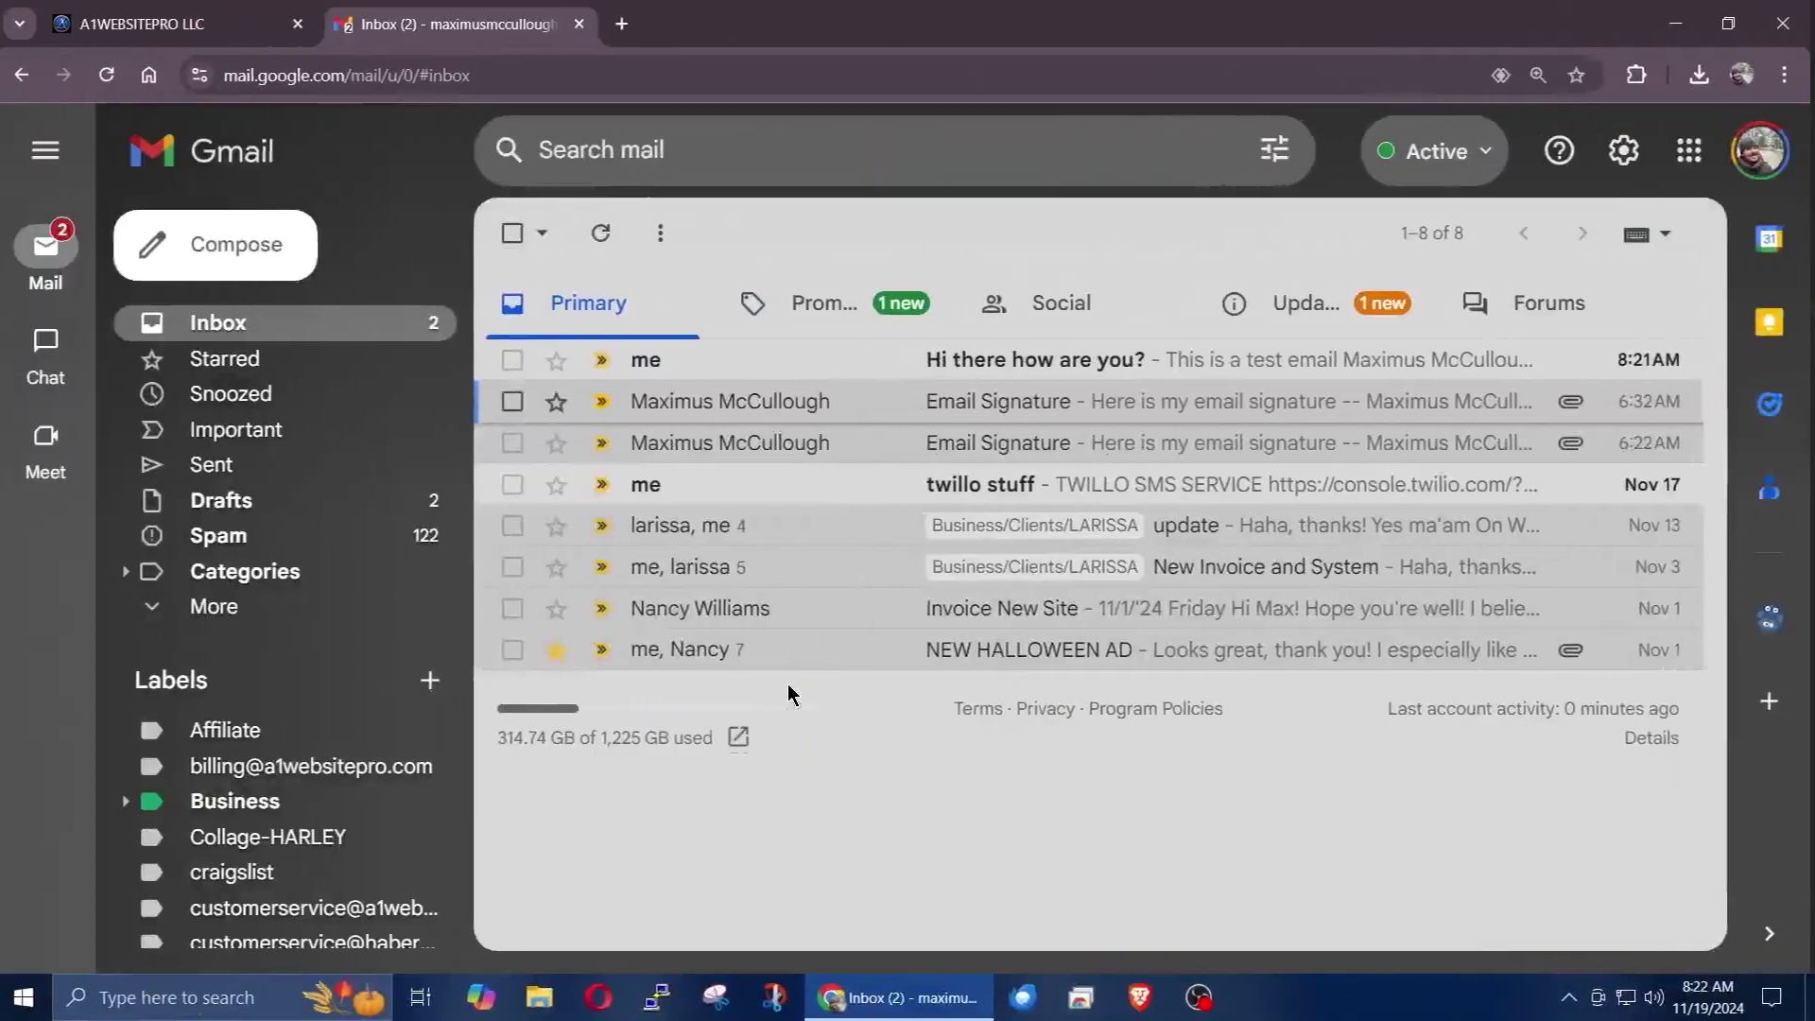
Step: On the A1WEBSITEPRO site, open the blog's Thunderbird email signature post
click(104, 27)
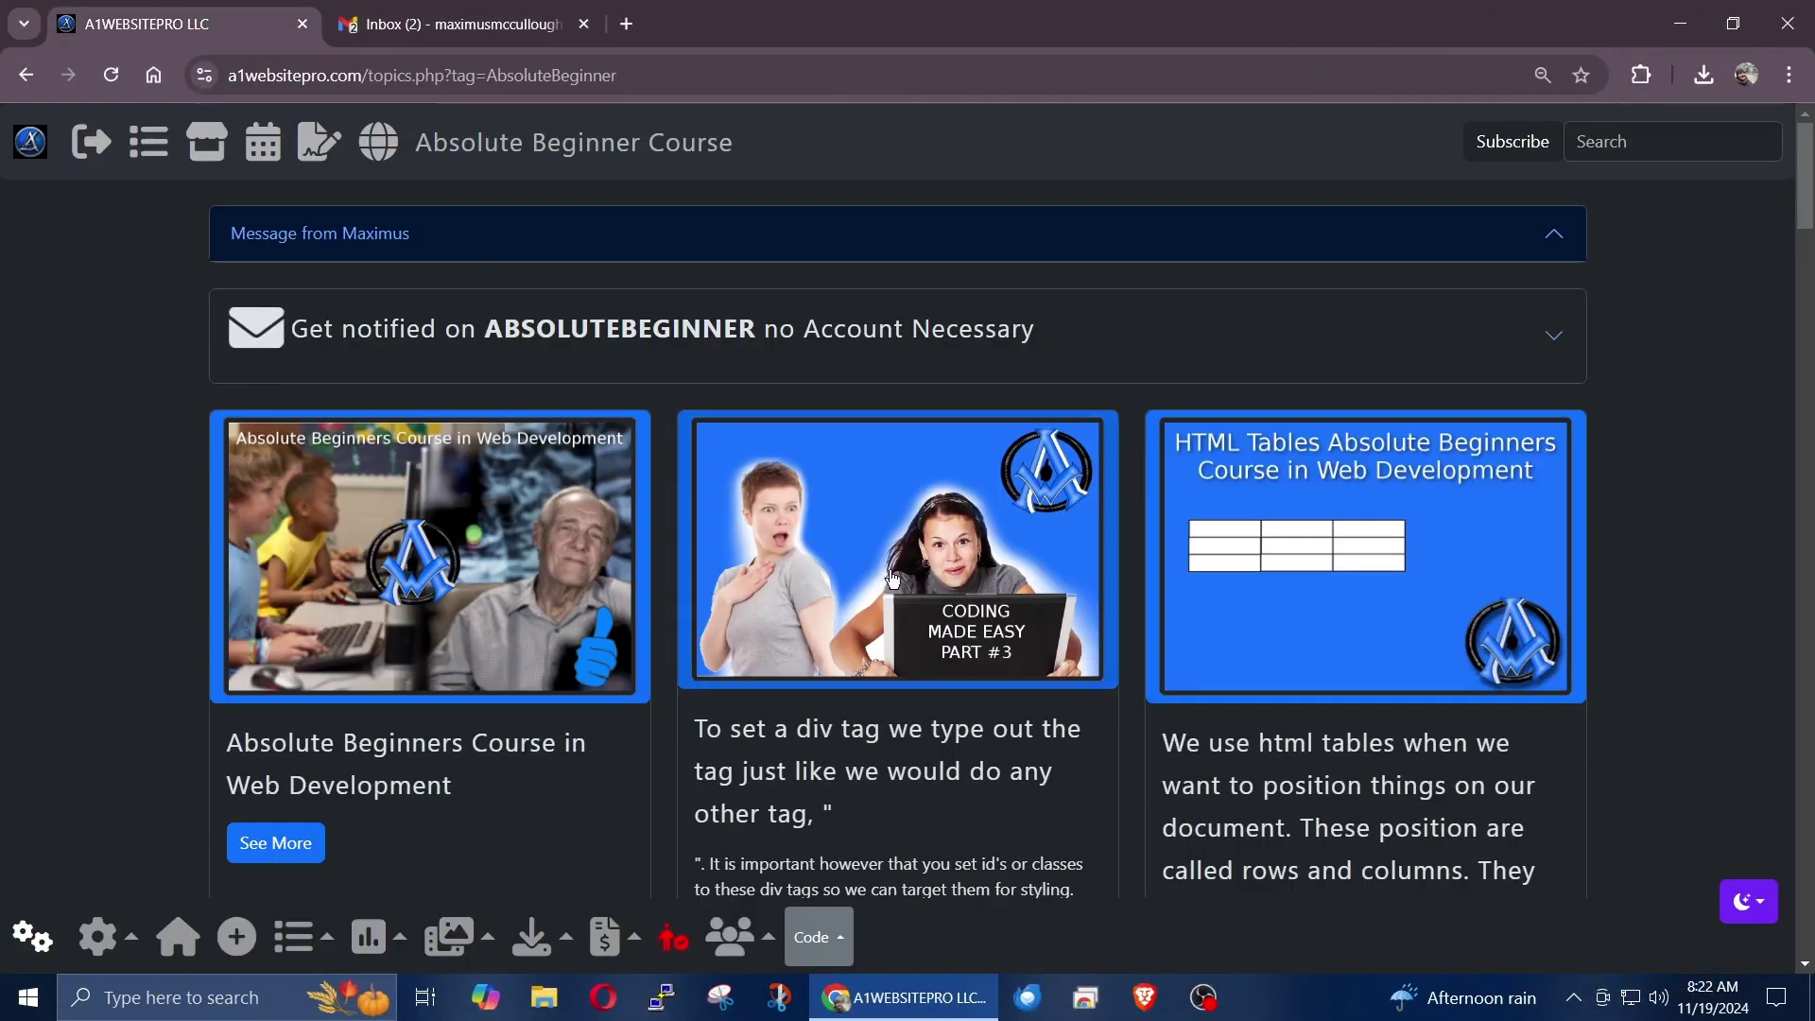
click(168, 131)
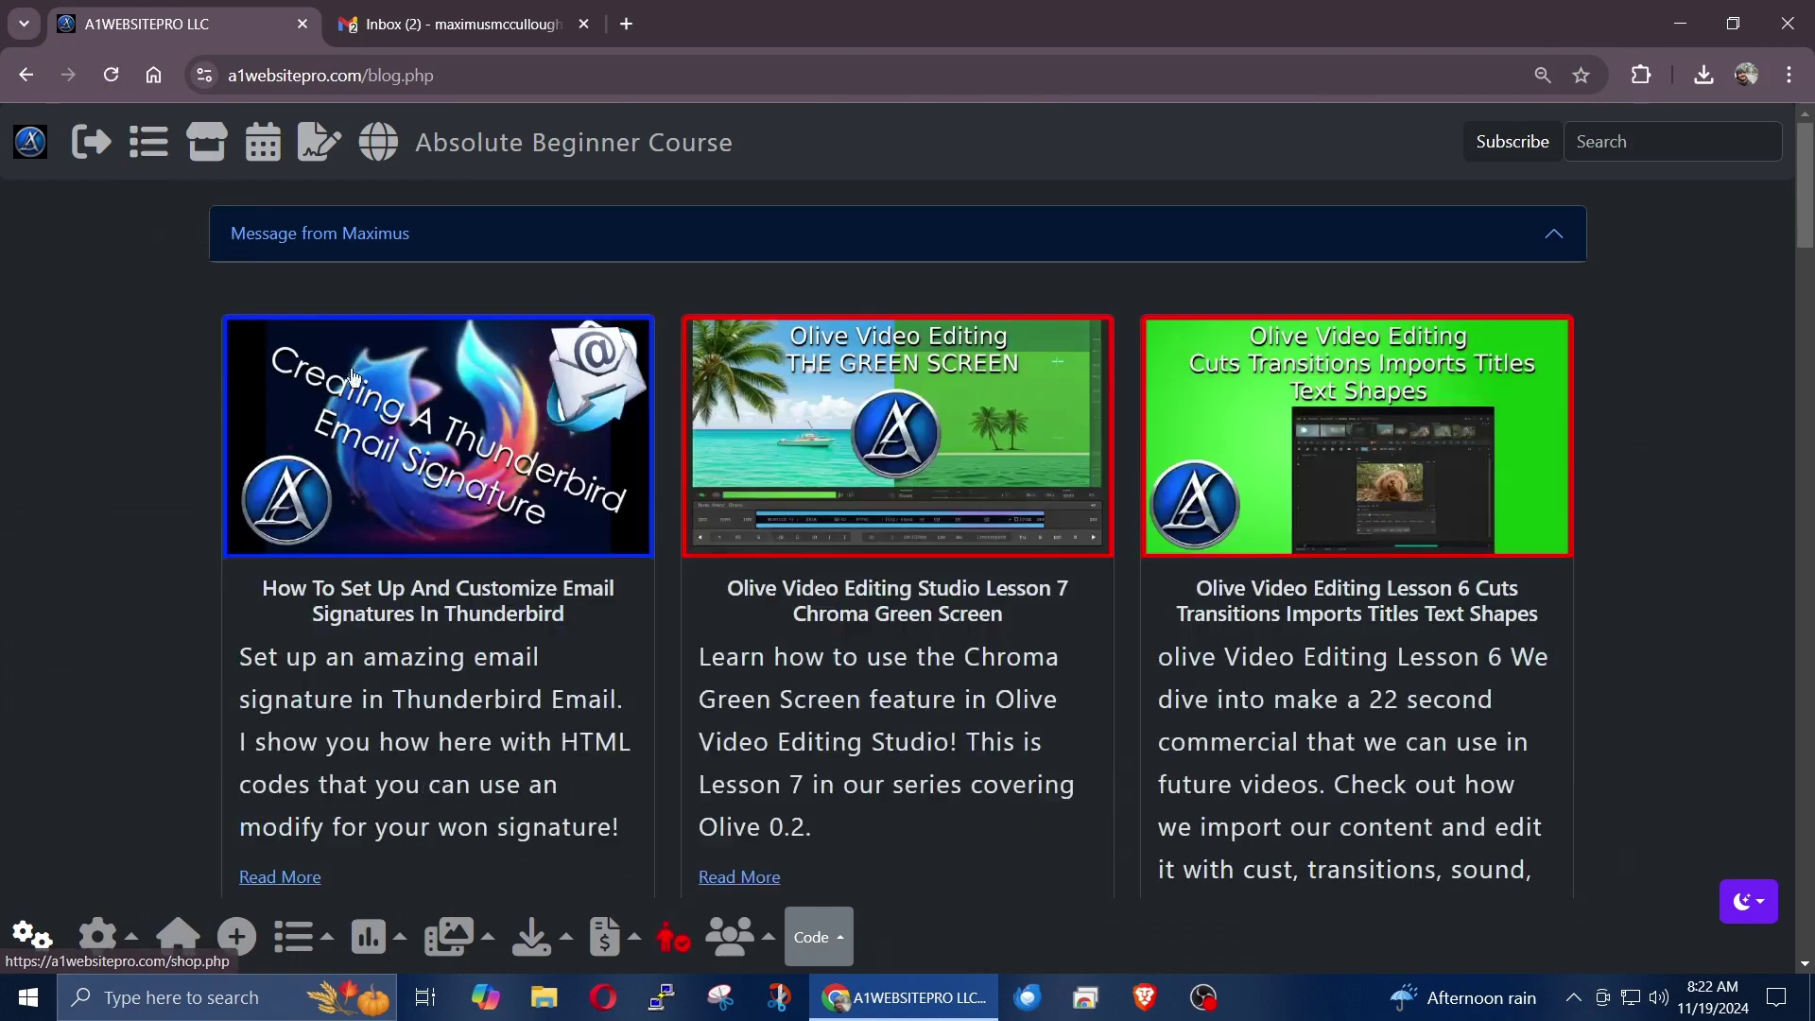
click(407, 434)
scroll(1205, 577, down, 9)
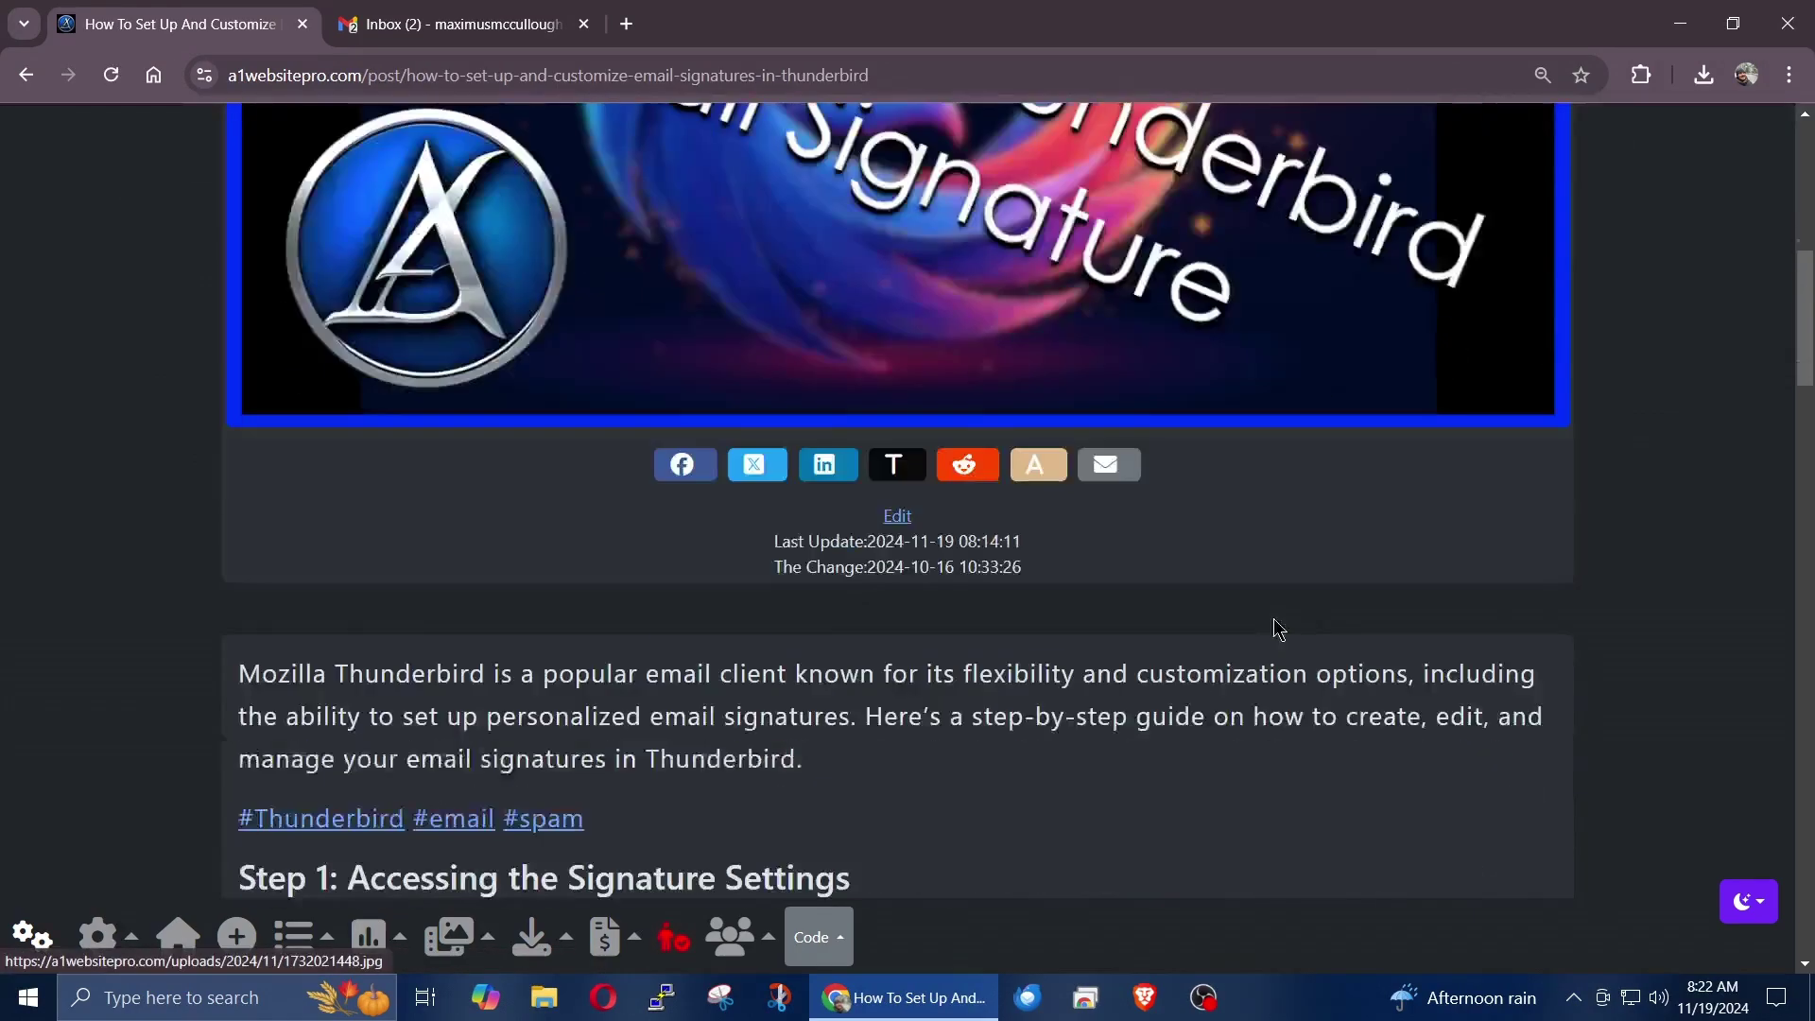
Step: From the #Thunderbird tag listing, open and read the Best Ways to Fight Spam post
click(321, 818)
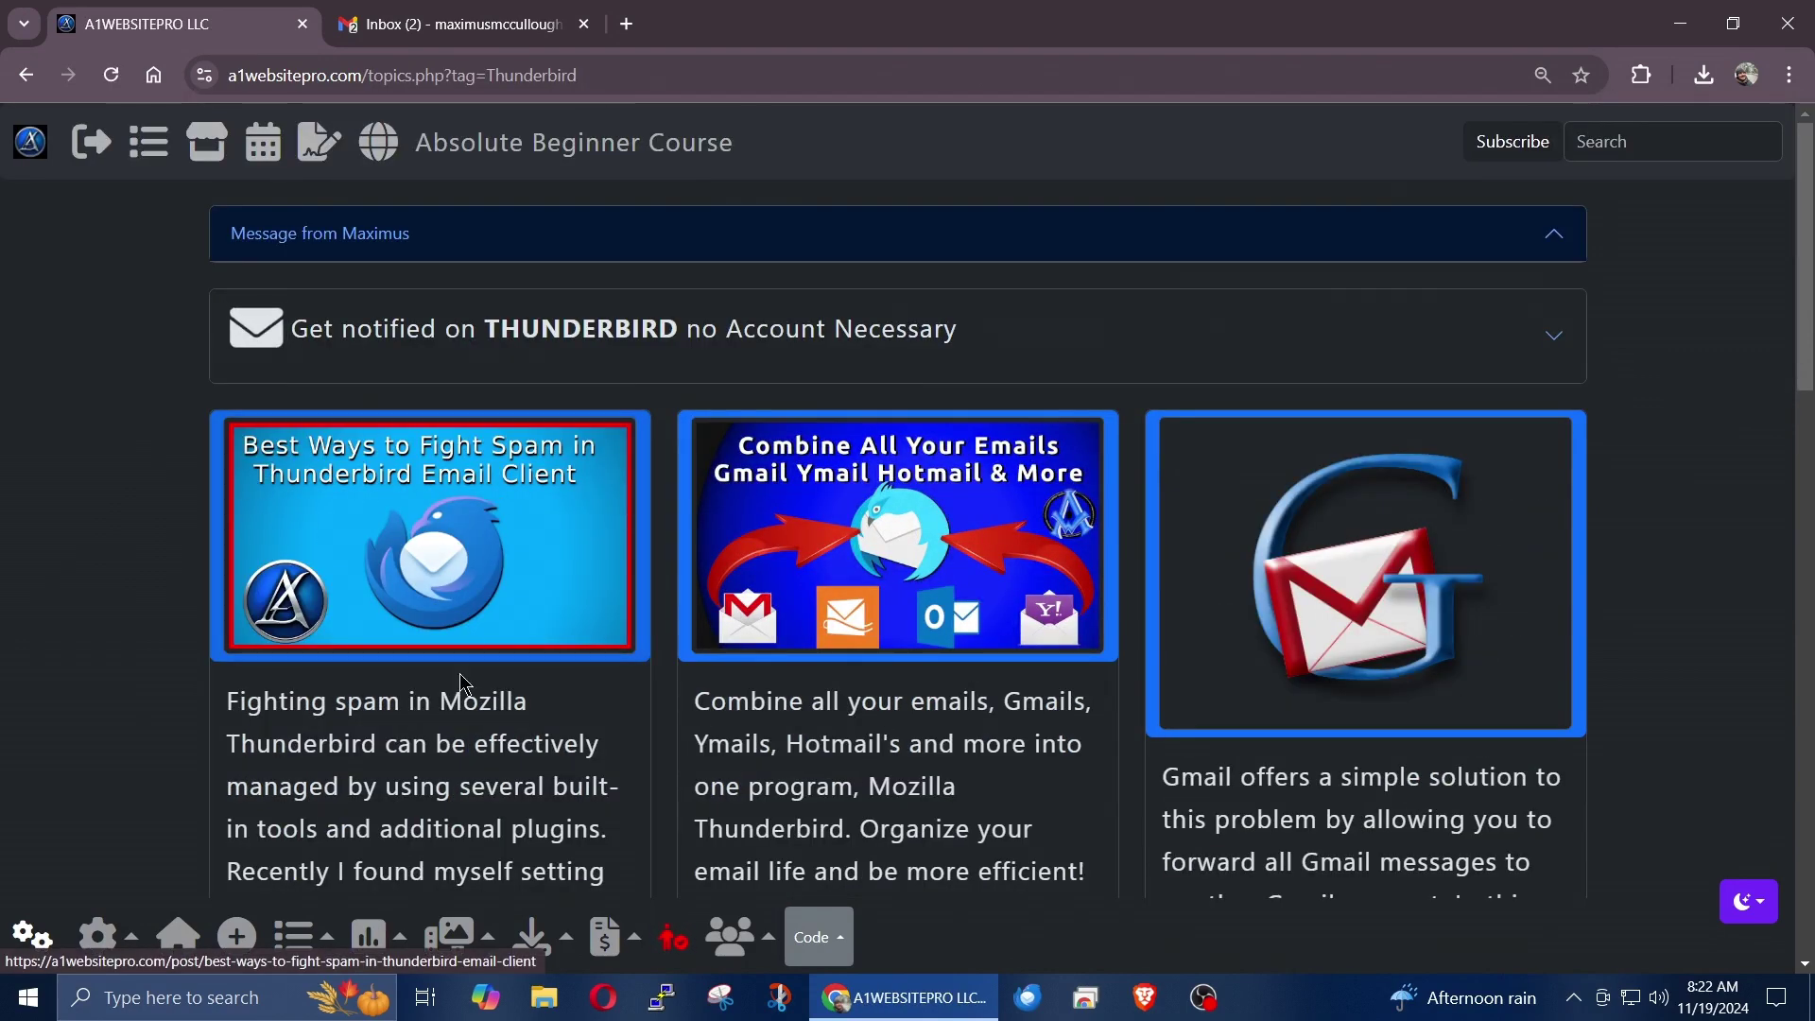
scroll(511, 645, down, 5)
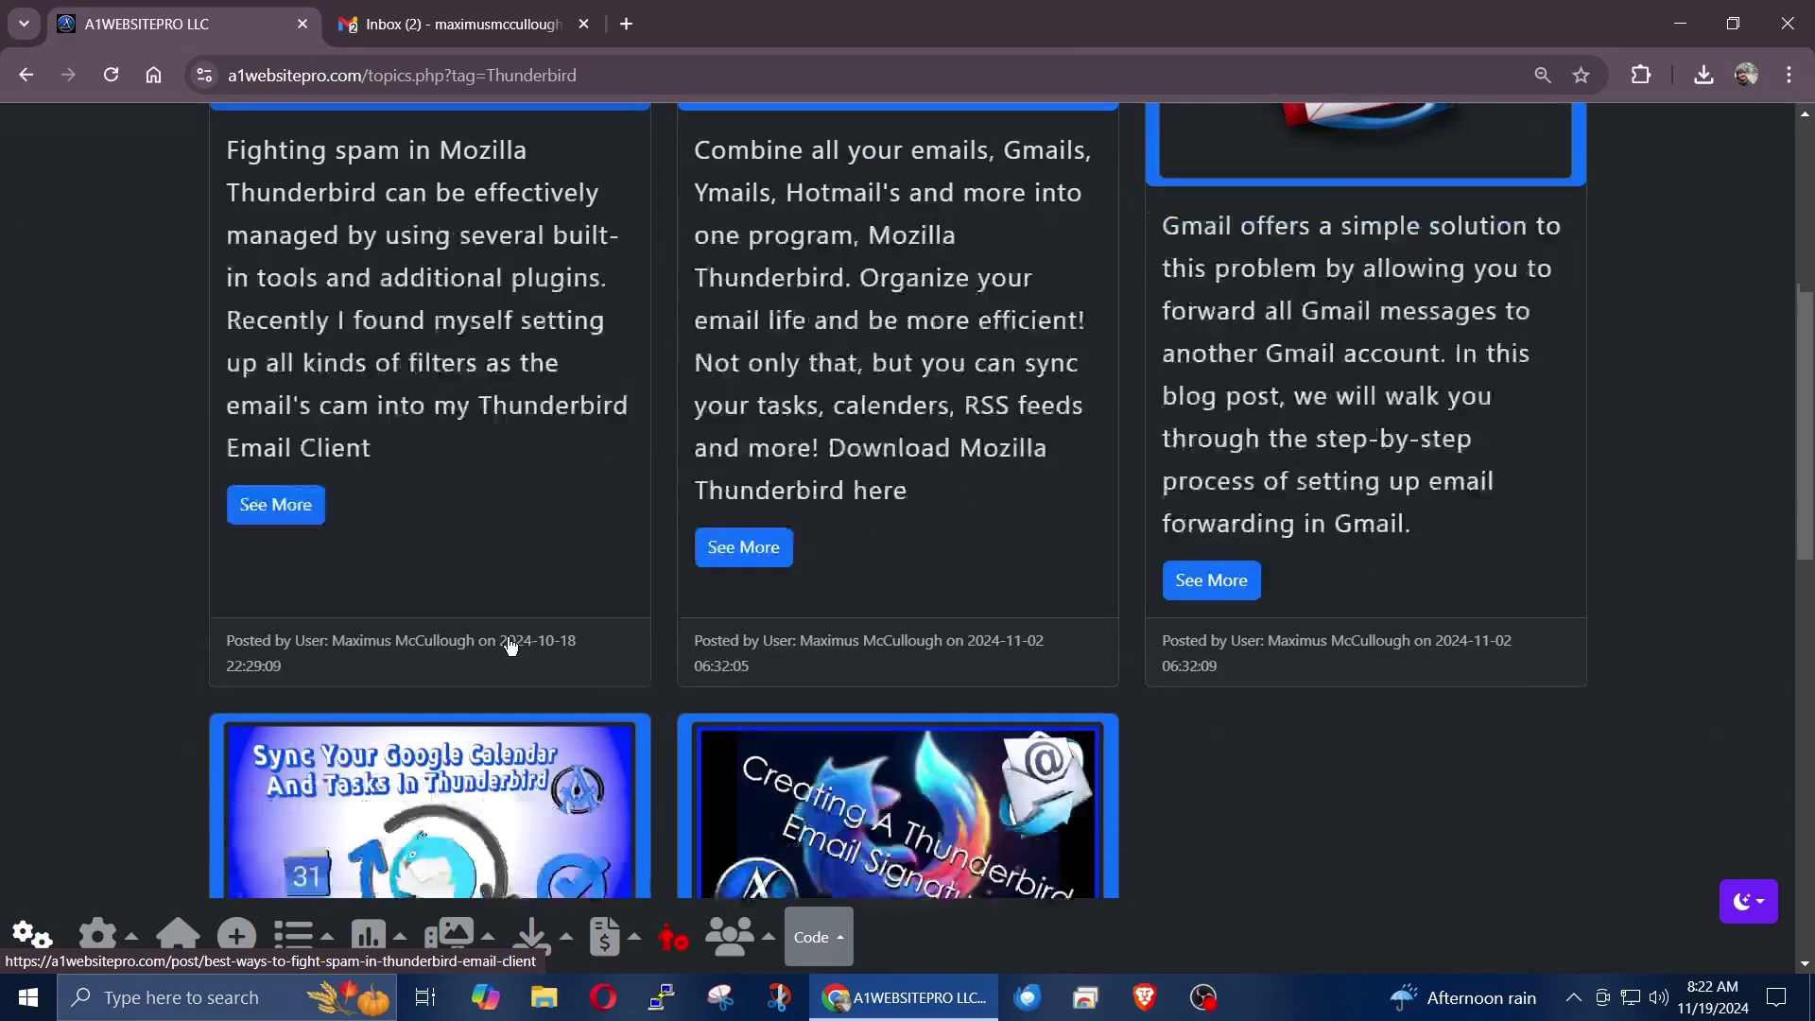
scroll(511, 646, up, 2)
click(462, 318)
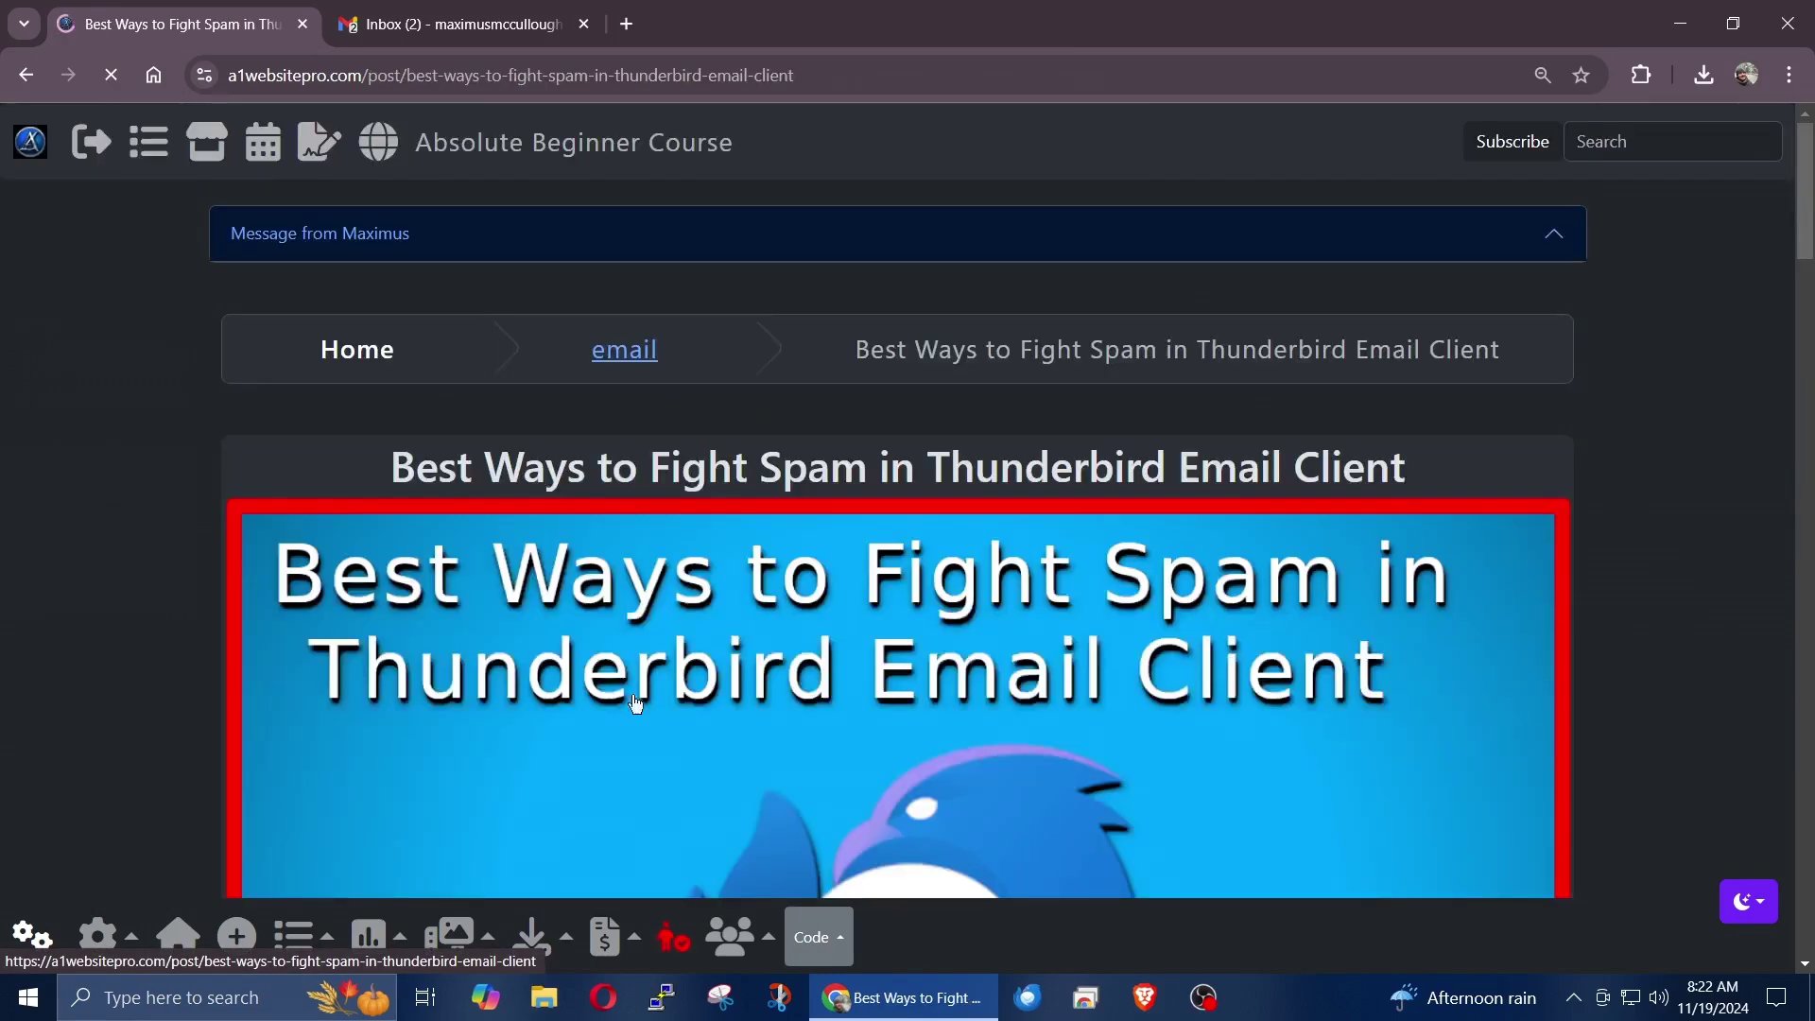
scroll(898, 648, down, 6)
scroll(1102, 682, down, 5)
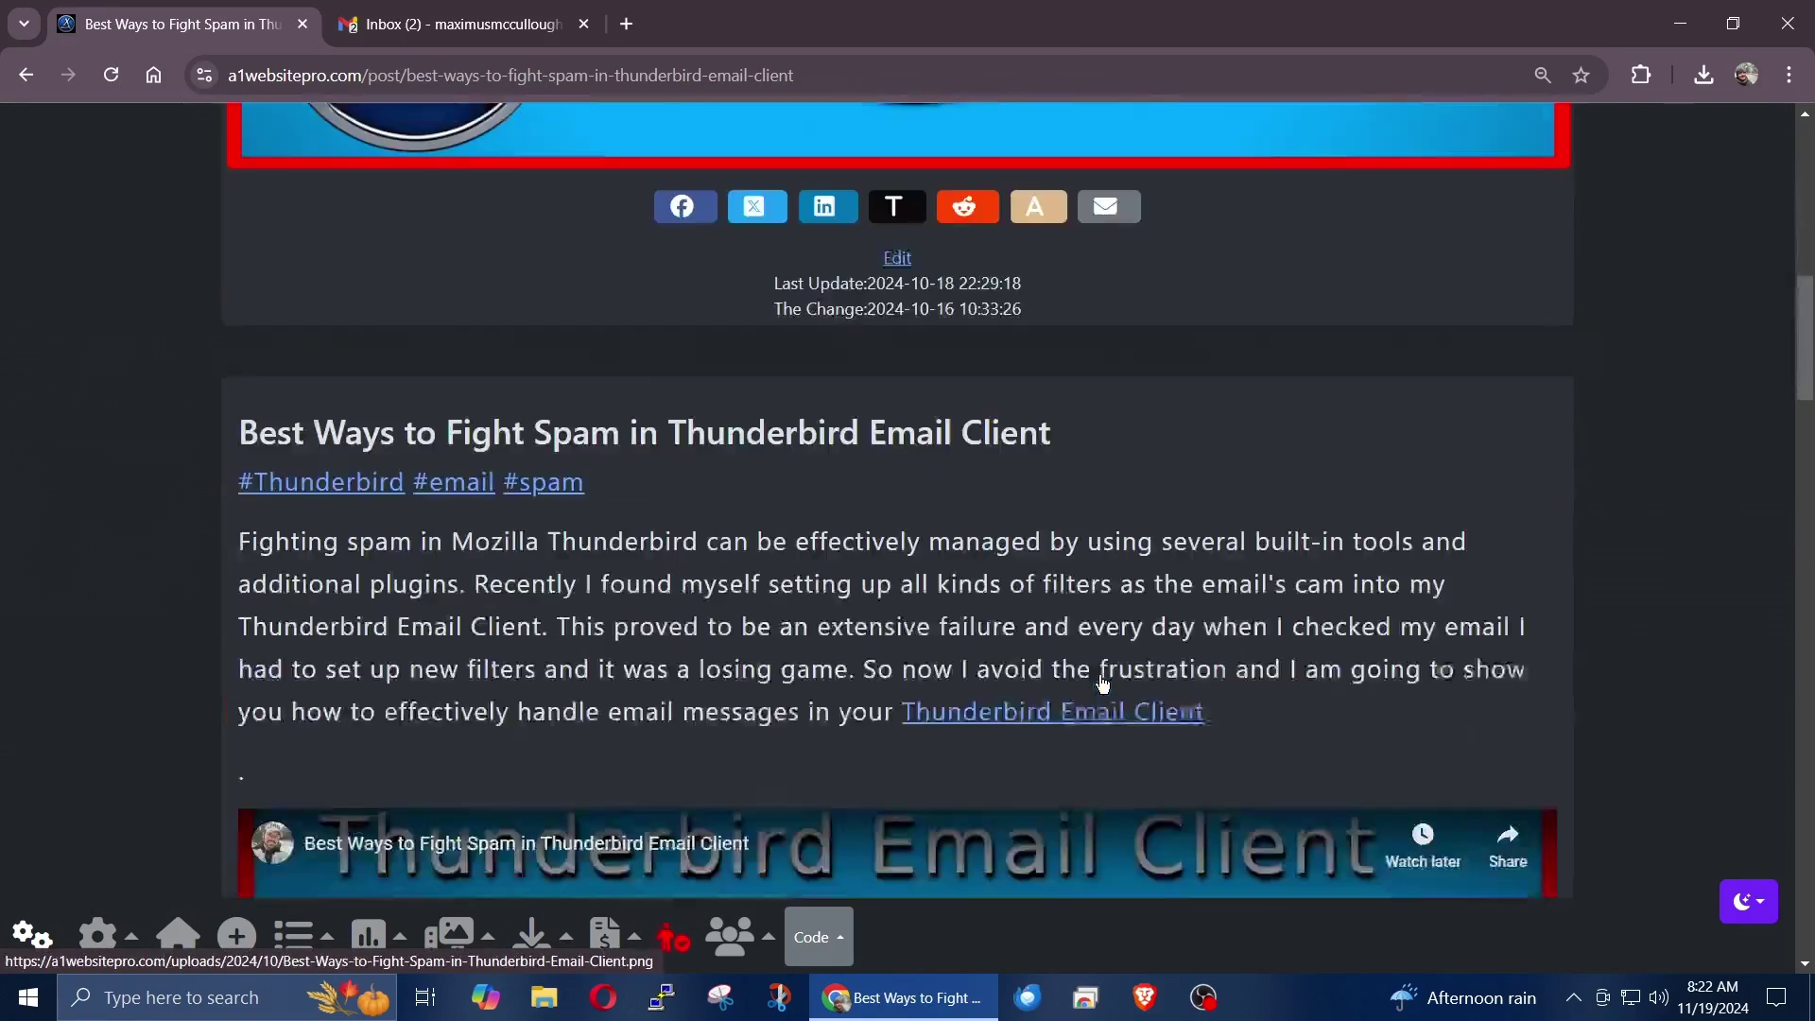
scroll(889, 549, up, 12)
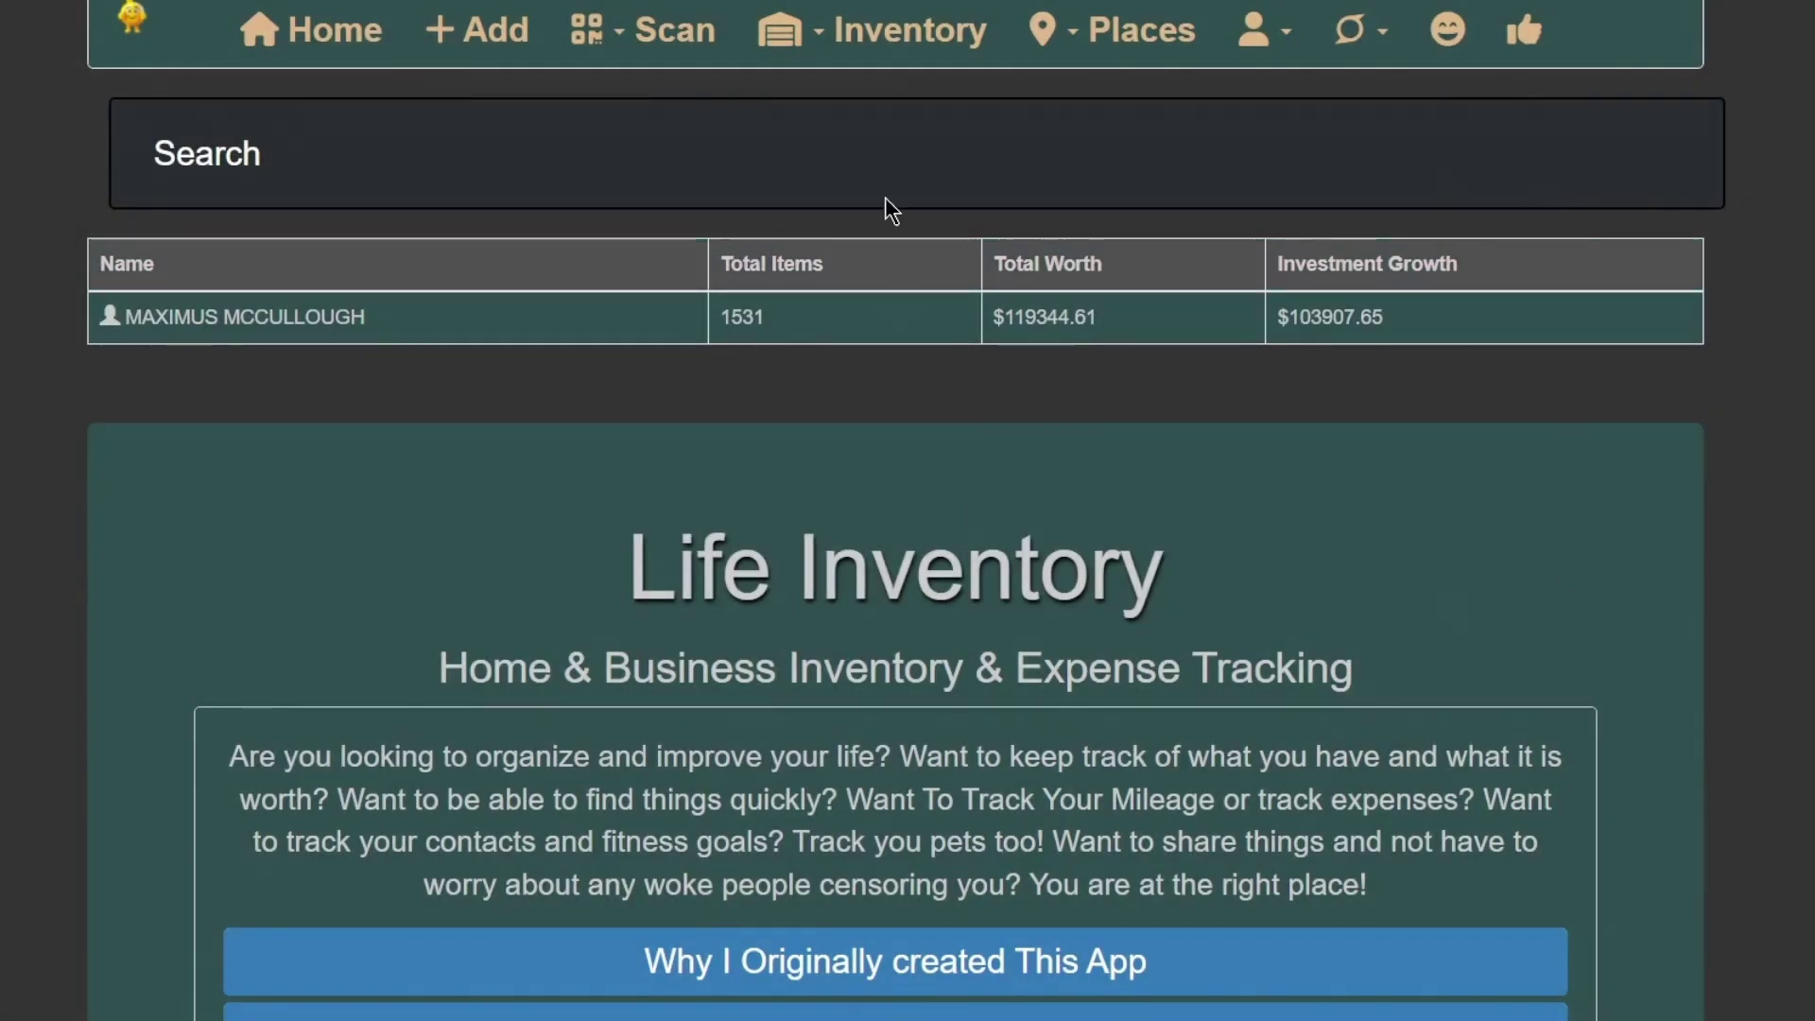
Step: Browse the full inventory list and open the sell form for the Harry Belafonte record
click(878, 48)
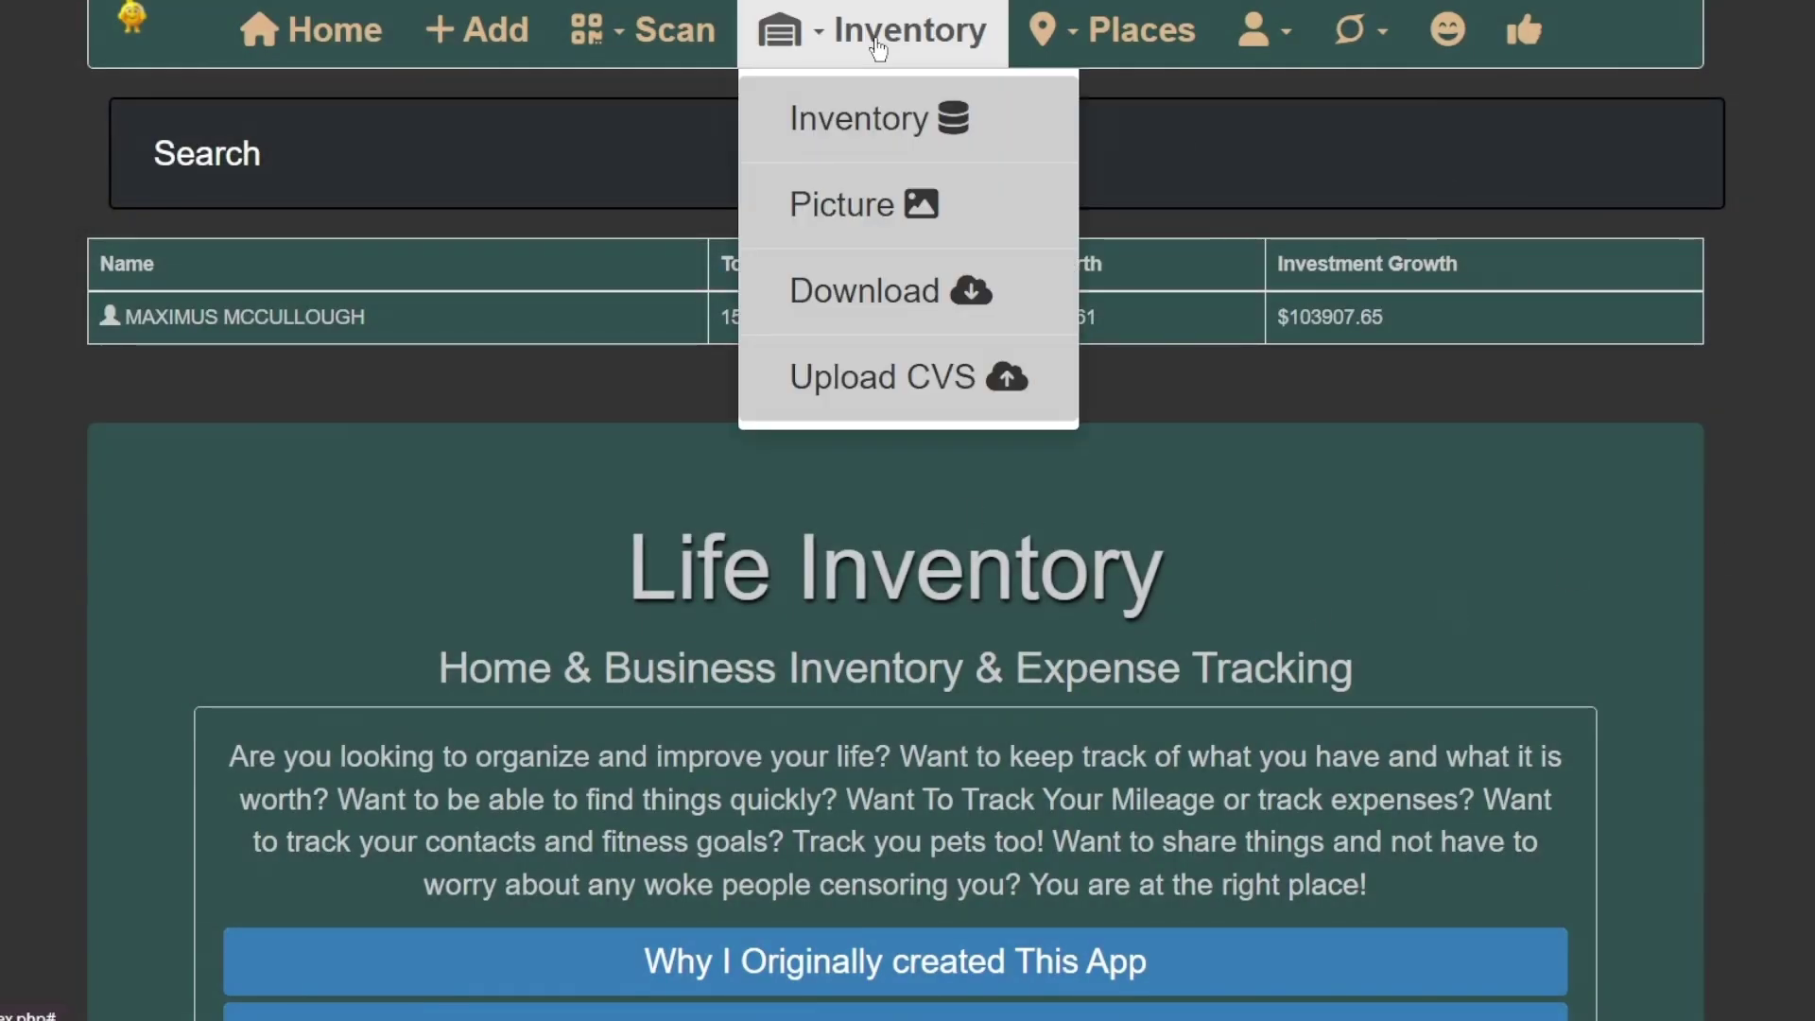
click(860, 123)
scroll(993, 490, down, 10)
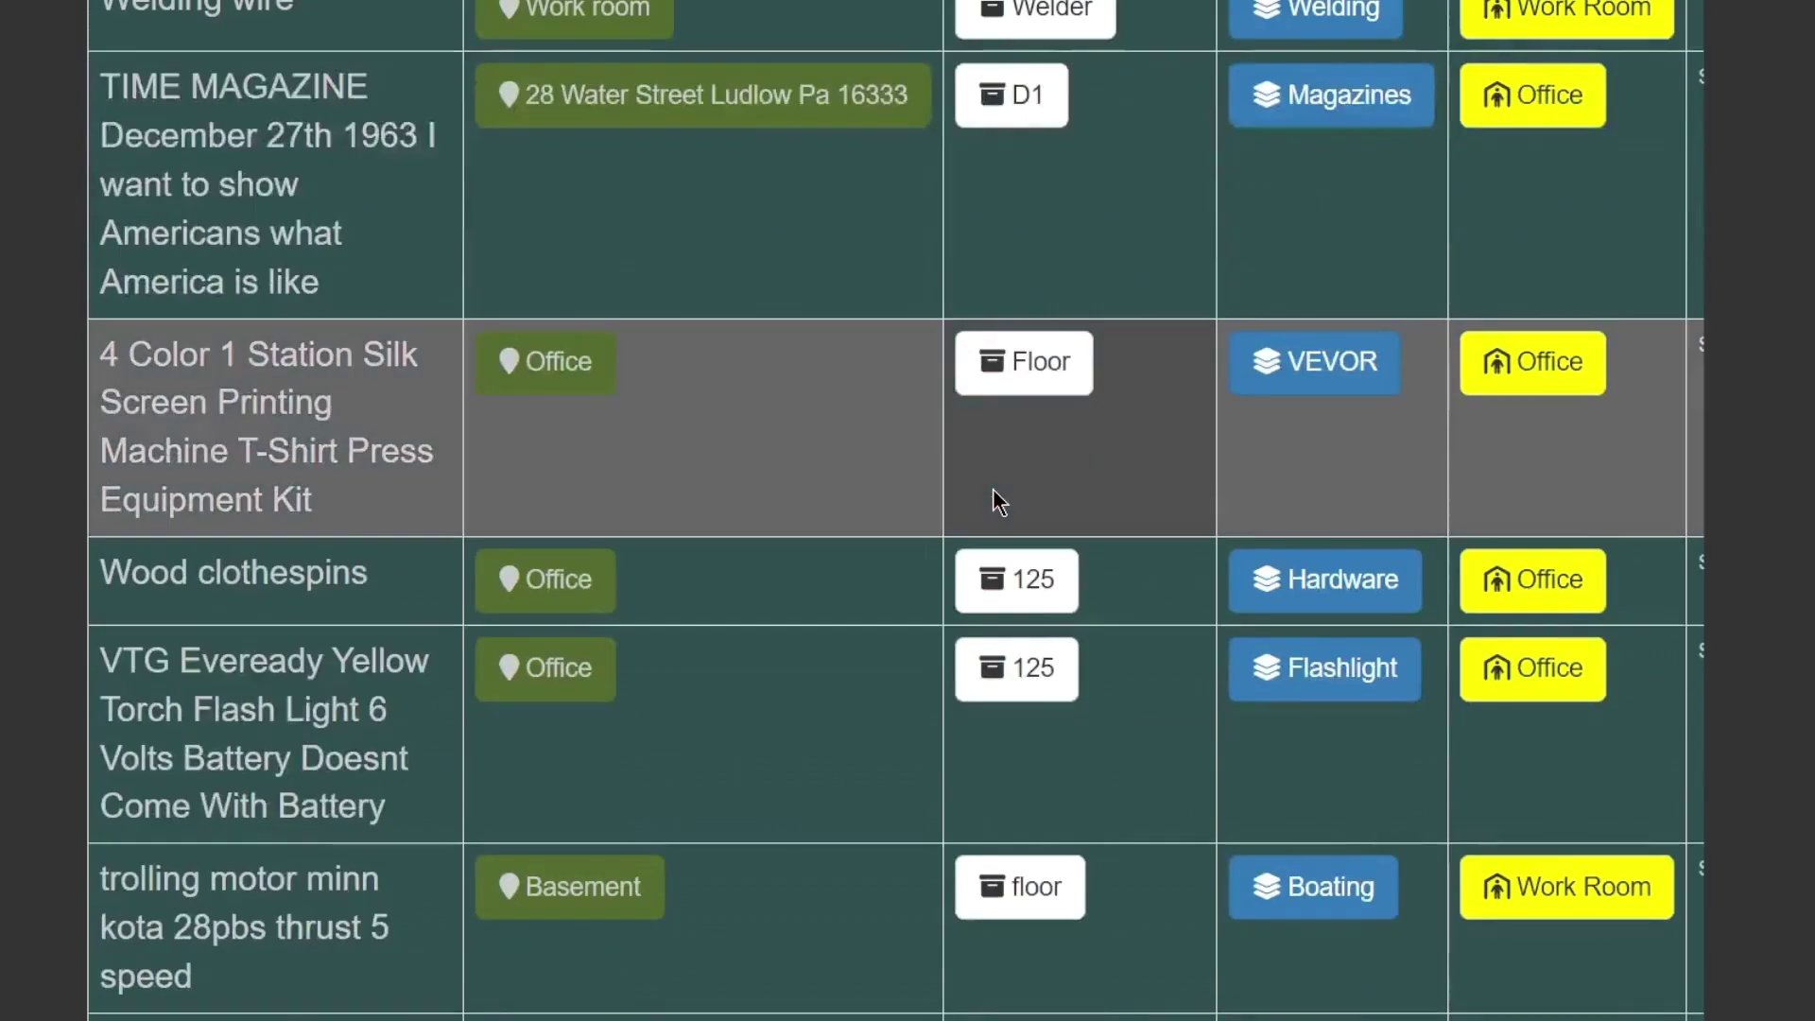
scroll(990, 490, down, 7)
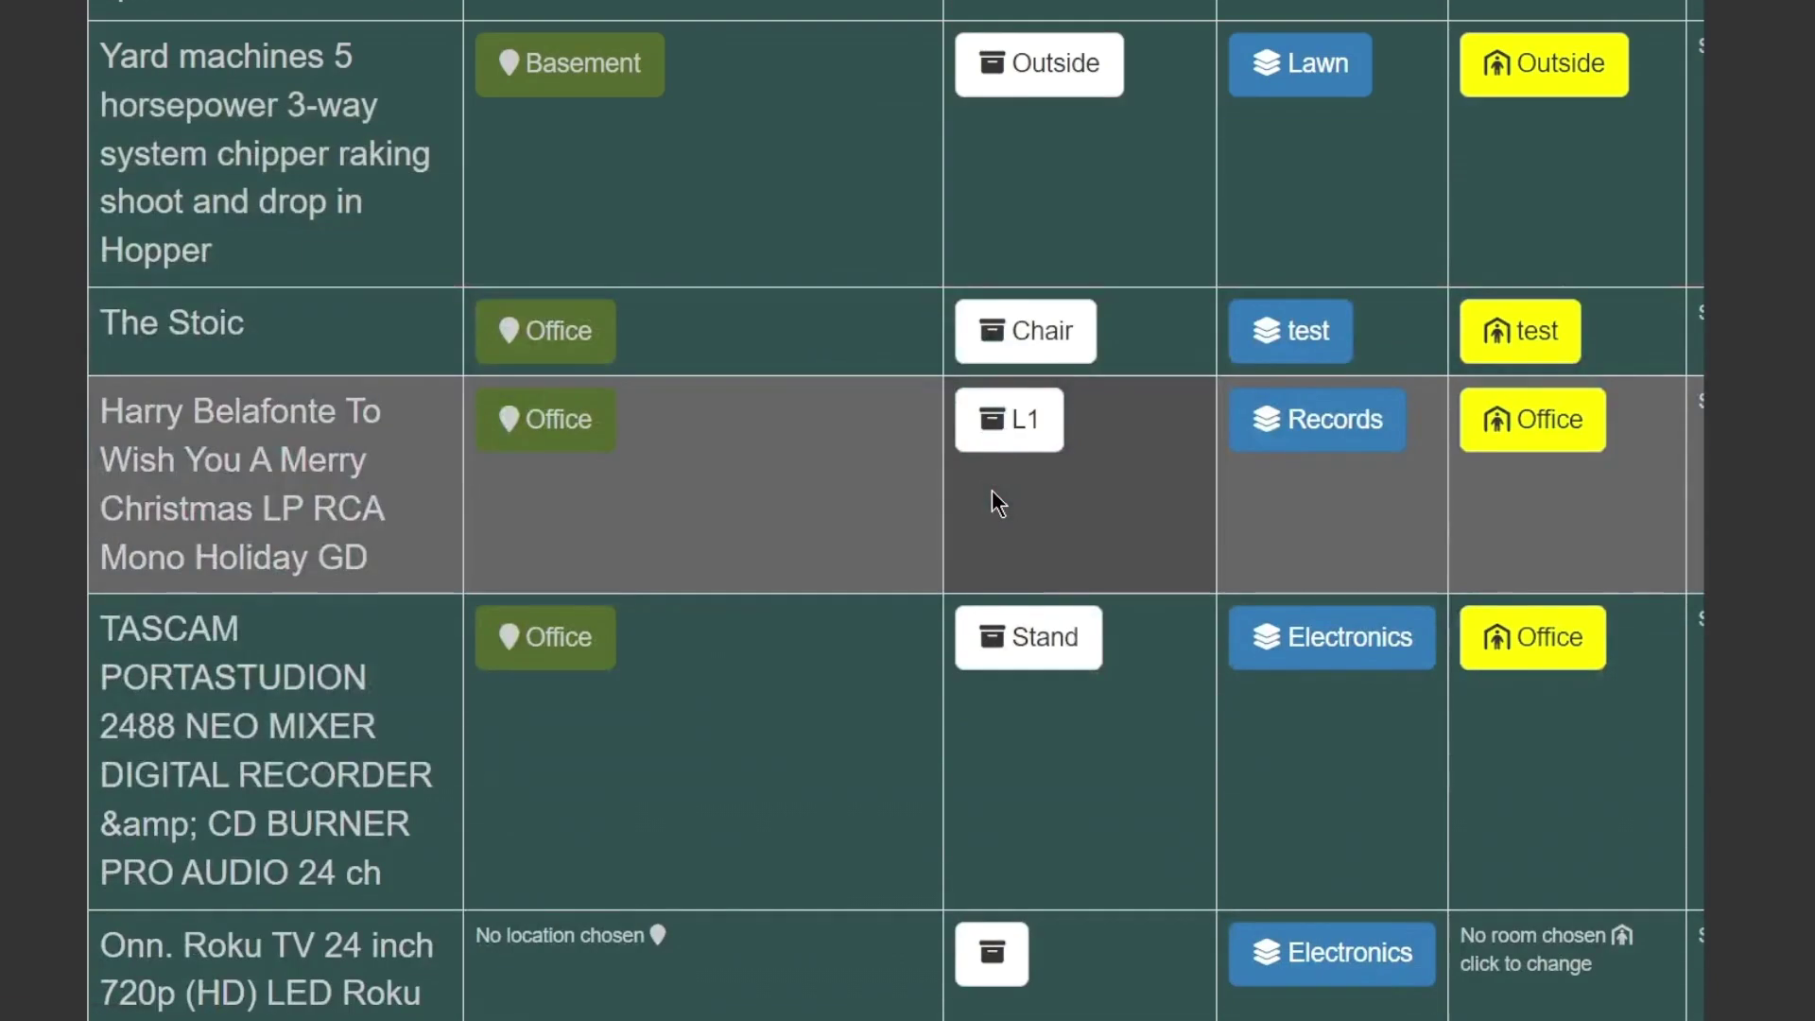
scroll(990, 489, down, 3)
click(283, 193)
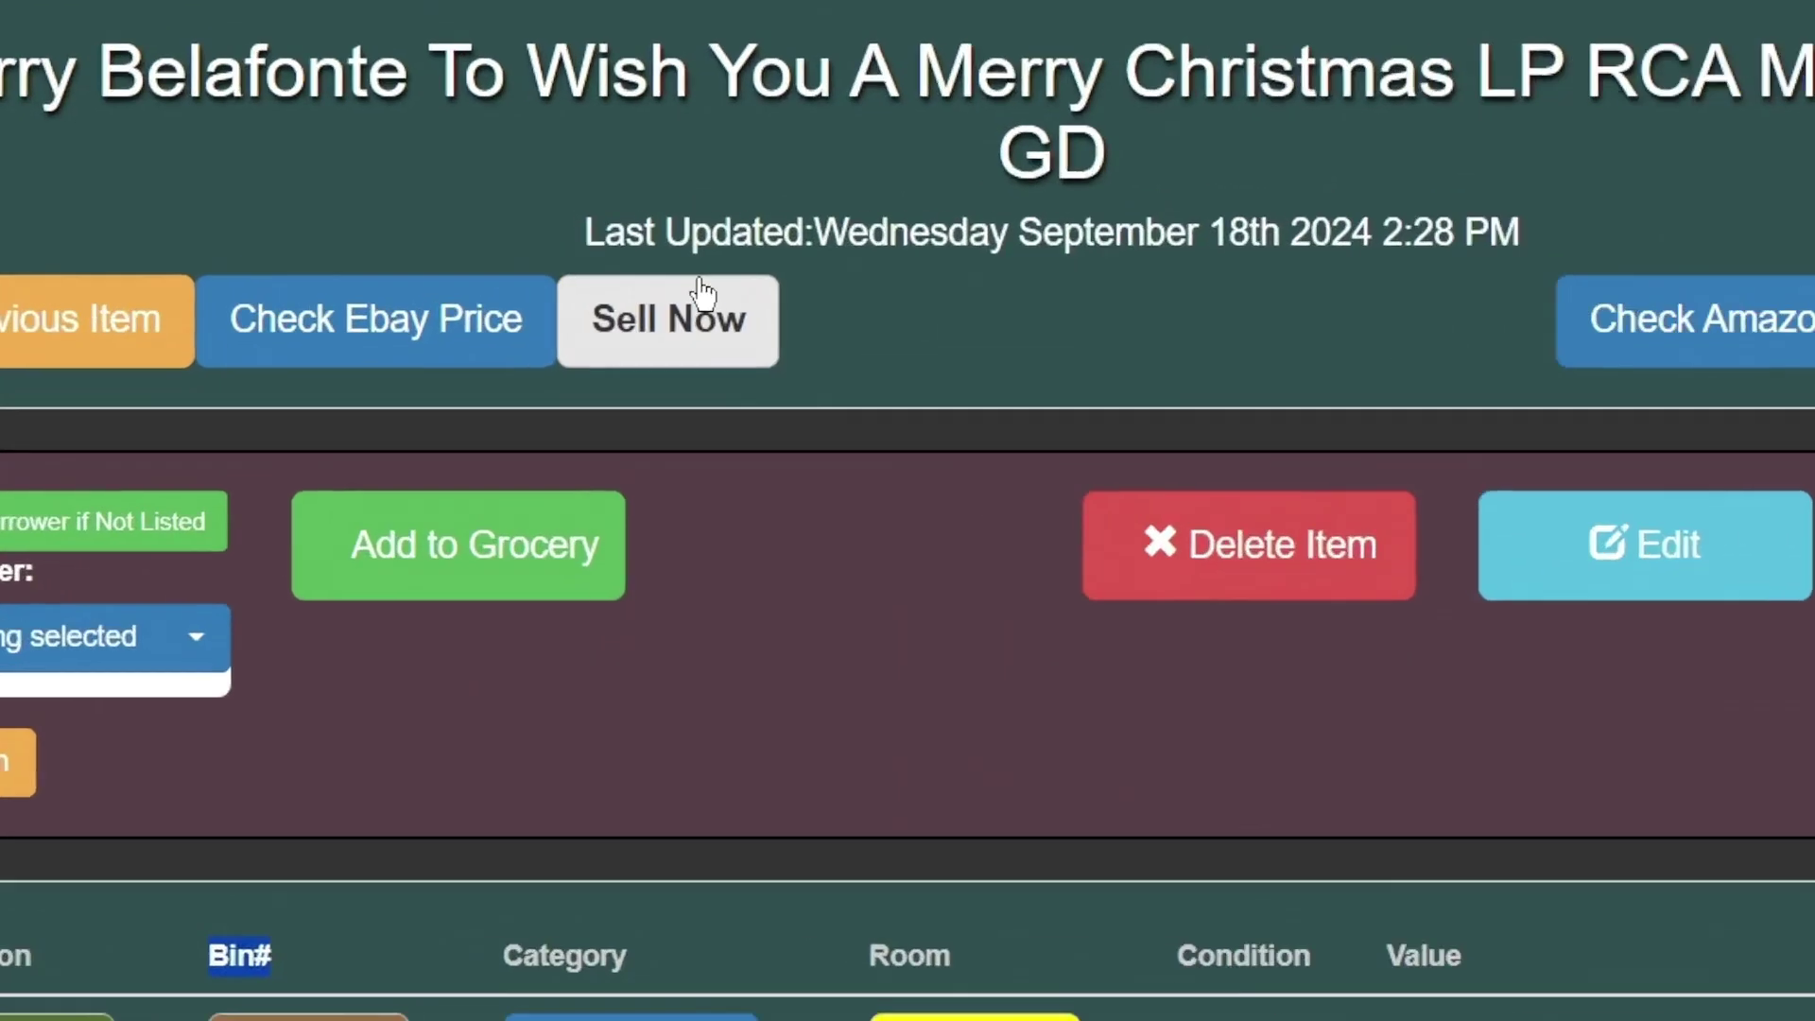
click(667, 316)
Step: Visit the fitness tracker and the Pets page from the Places options
click(773, 501)
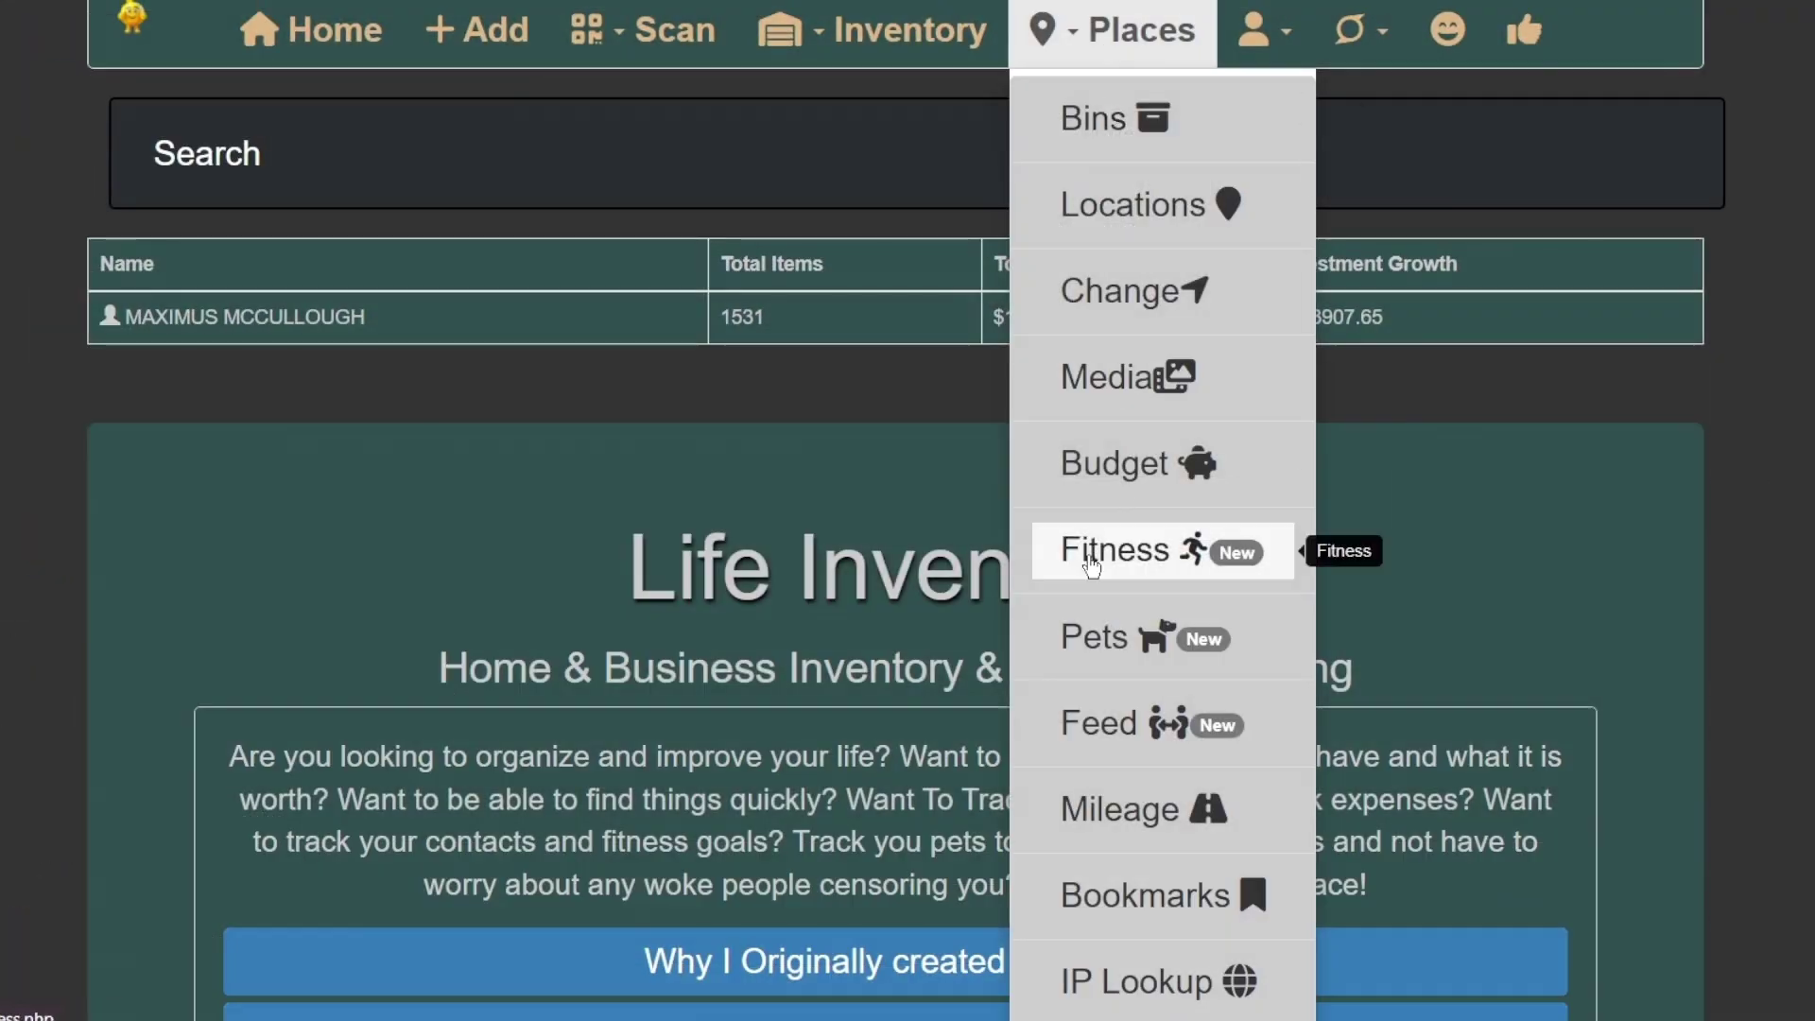
click(1114, 547)
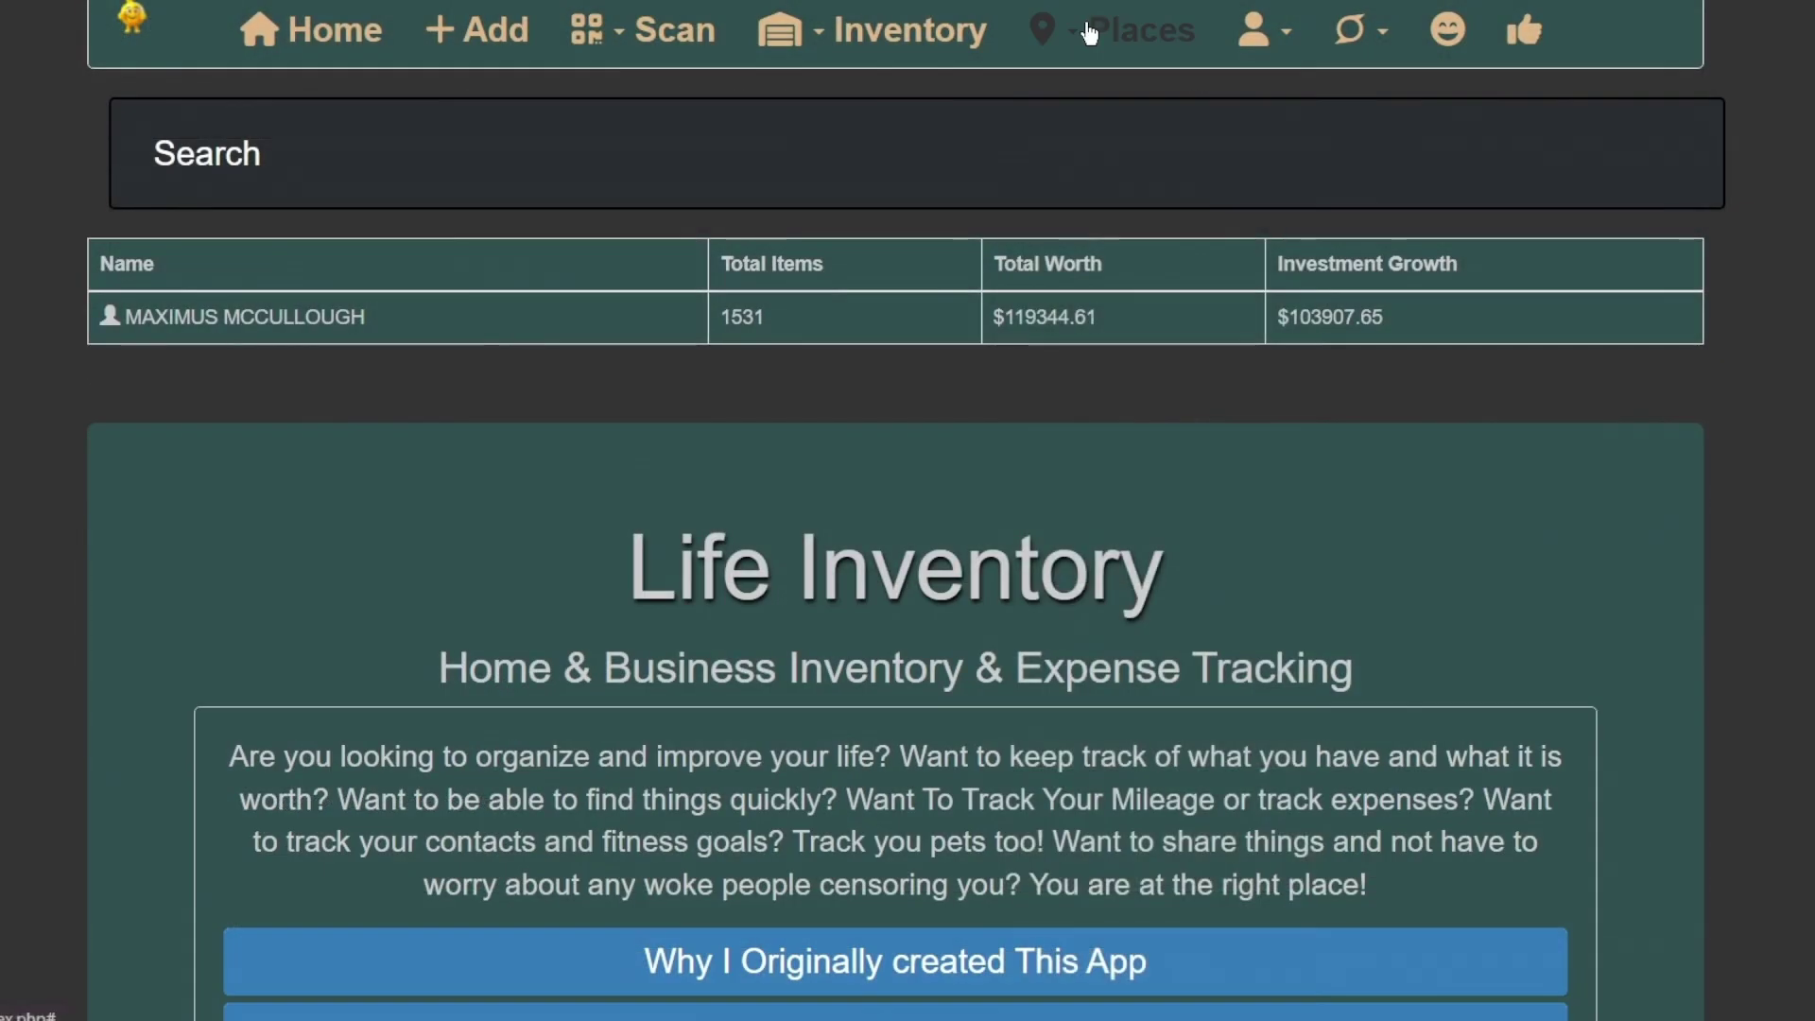
click(1089, 33)
click(1106, 638)
scroll(1145, 591, down, 3)
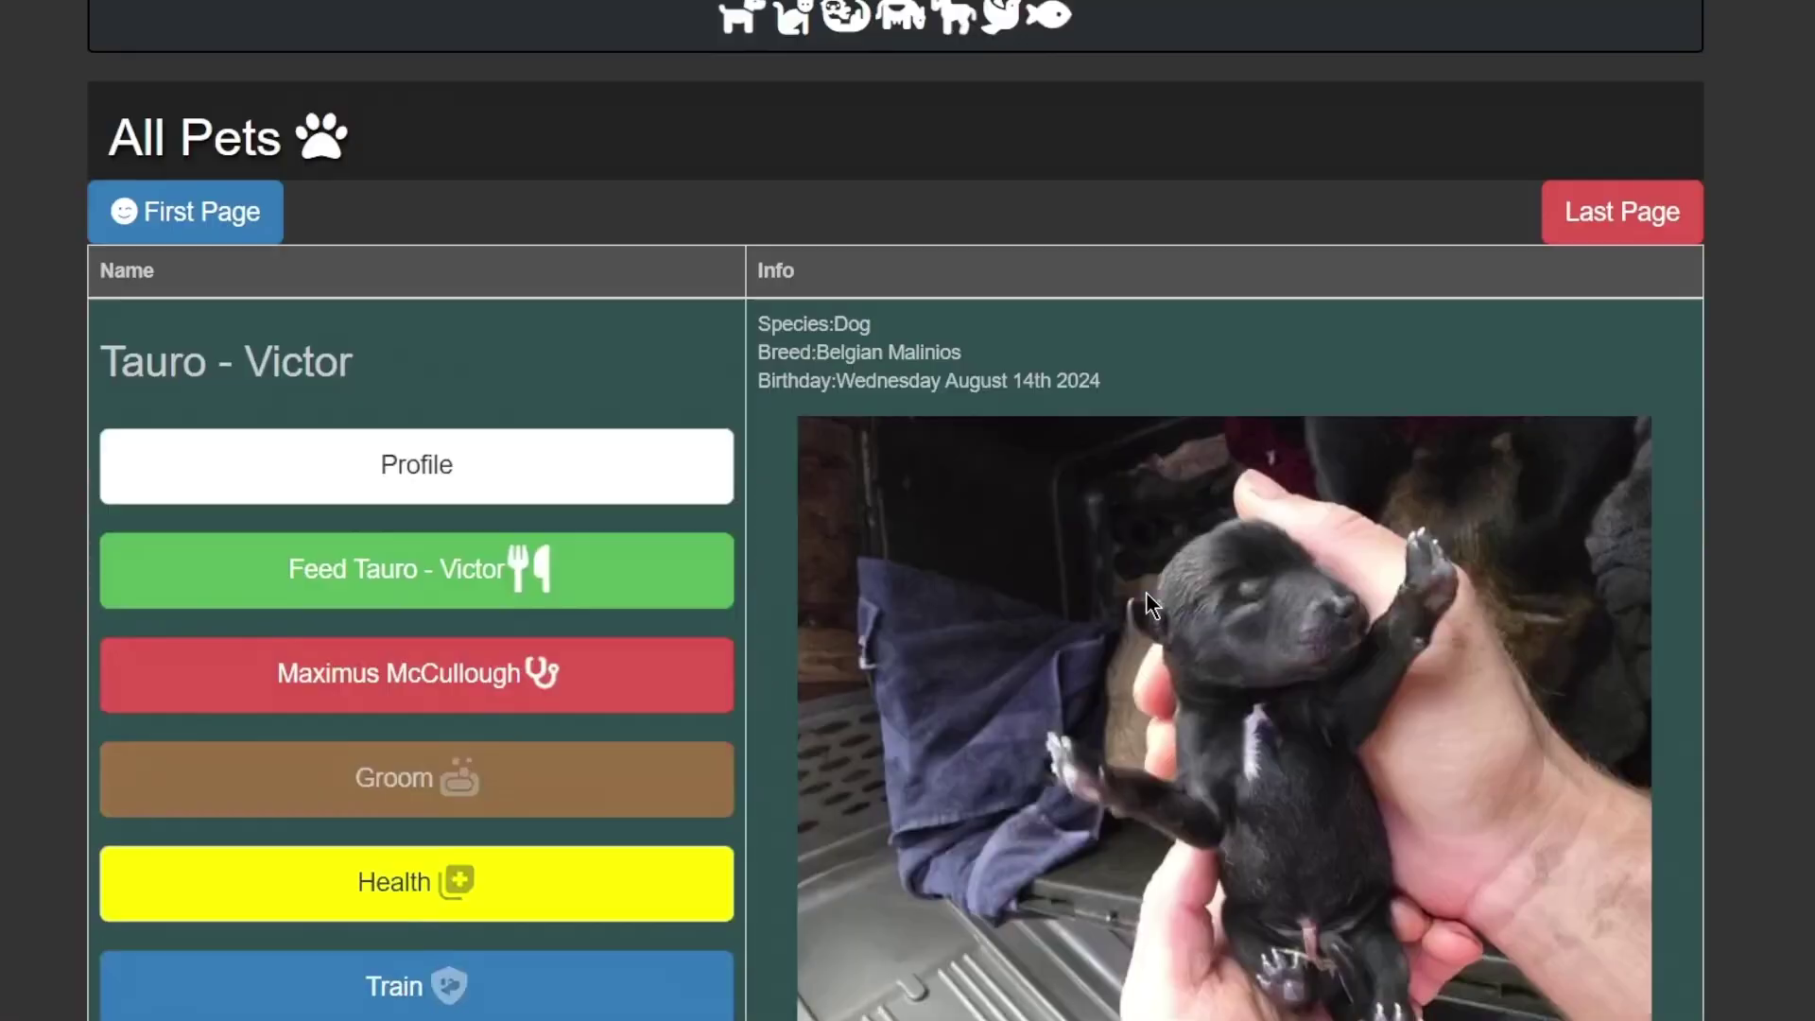
scroll(1146, 591, down, 3)
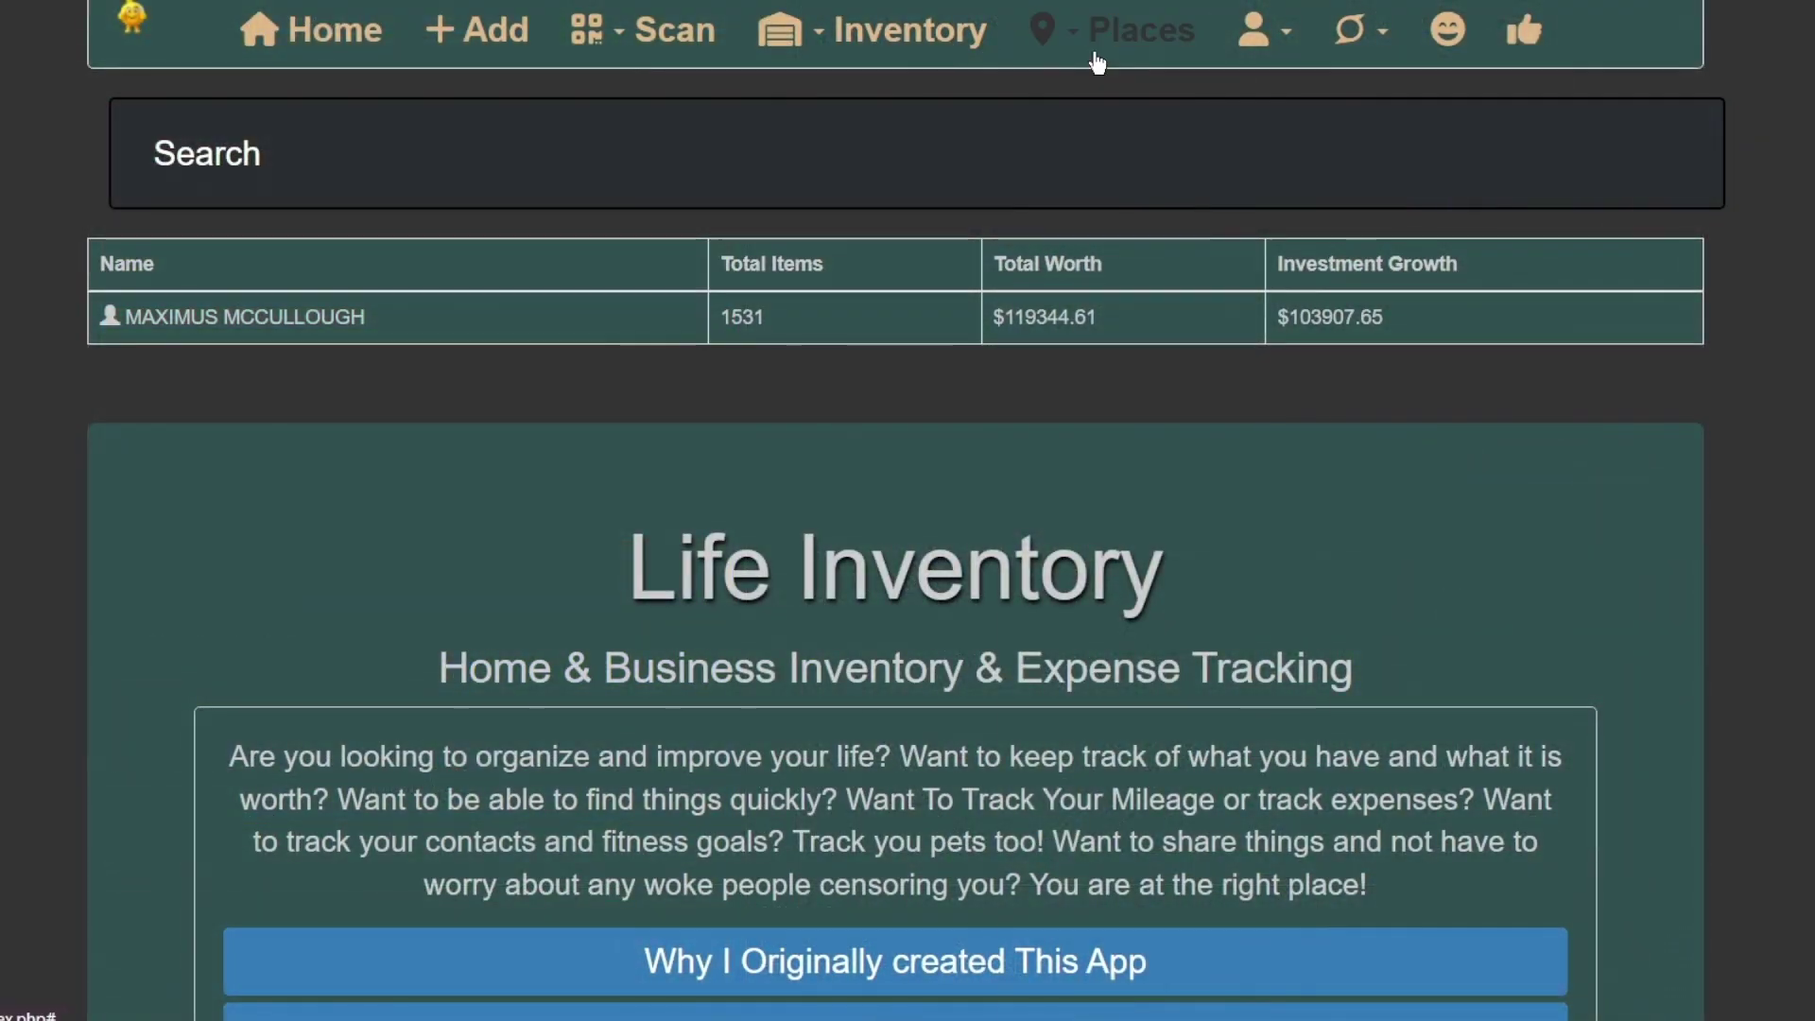
Step: View the Budget section with its budget and expense calendars
click(1097, 63)
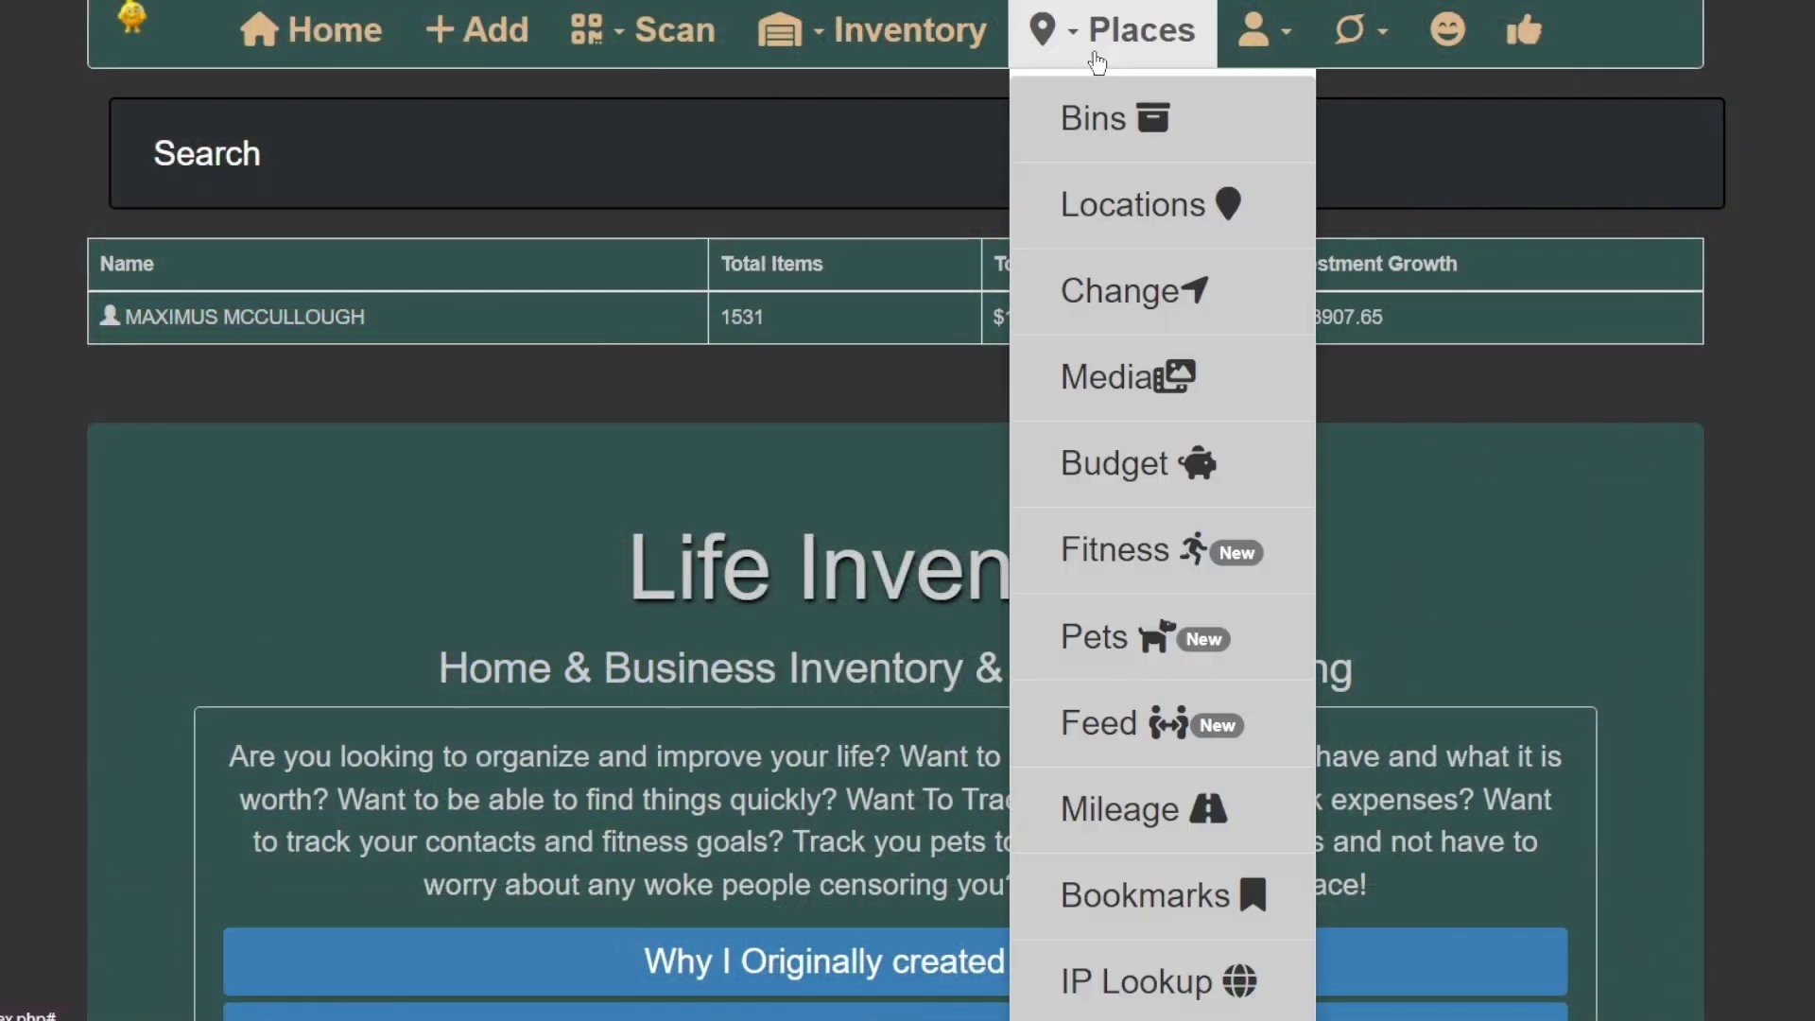
click(1137, 480)
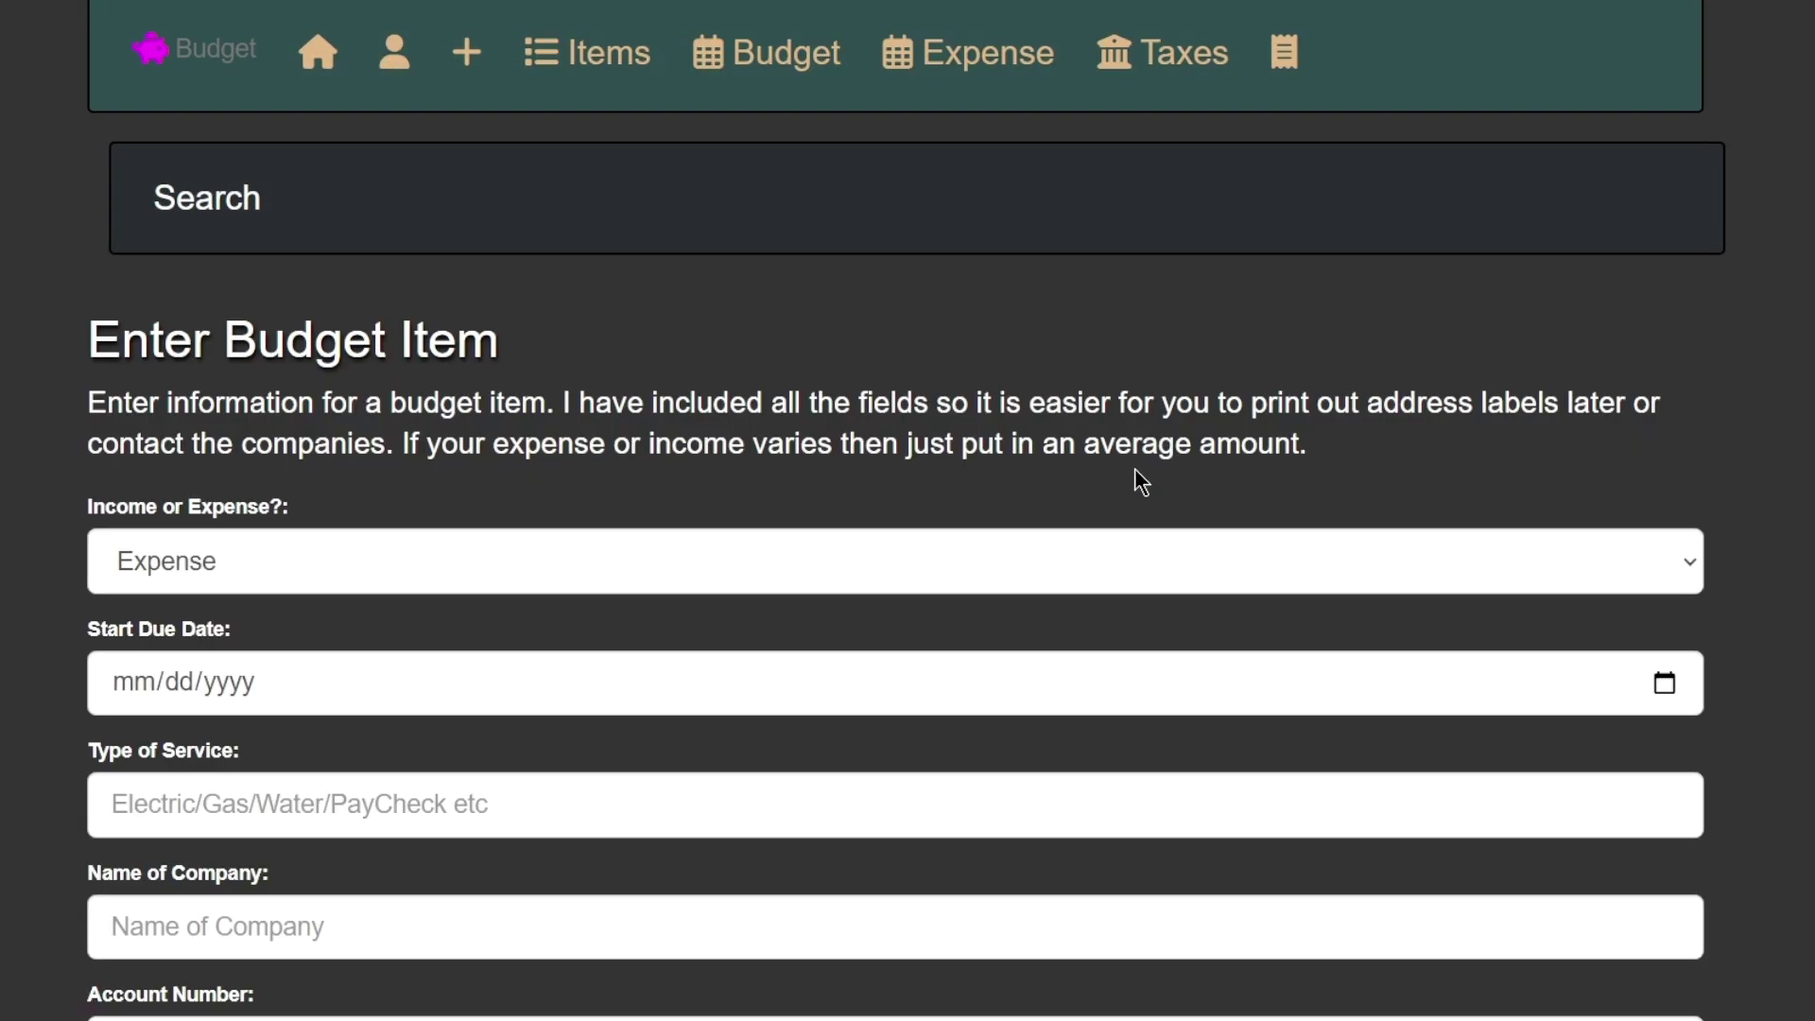
scroll(1181, 382, down, 3)
scroll(1182, 384, up, 3)
click(765, 58)
scroll(1172, 558, down, 8)
scroll(1175, 563, up, 8)
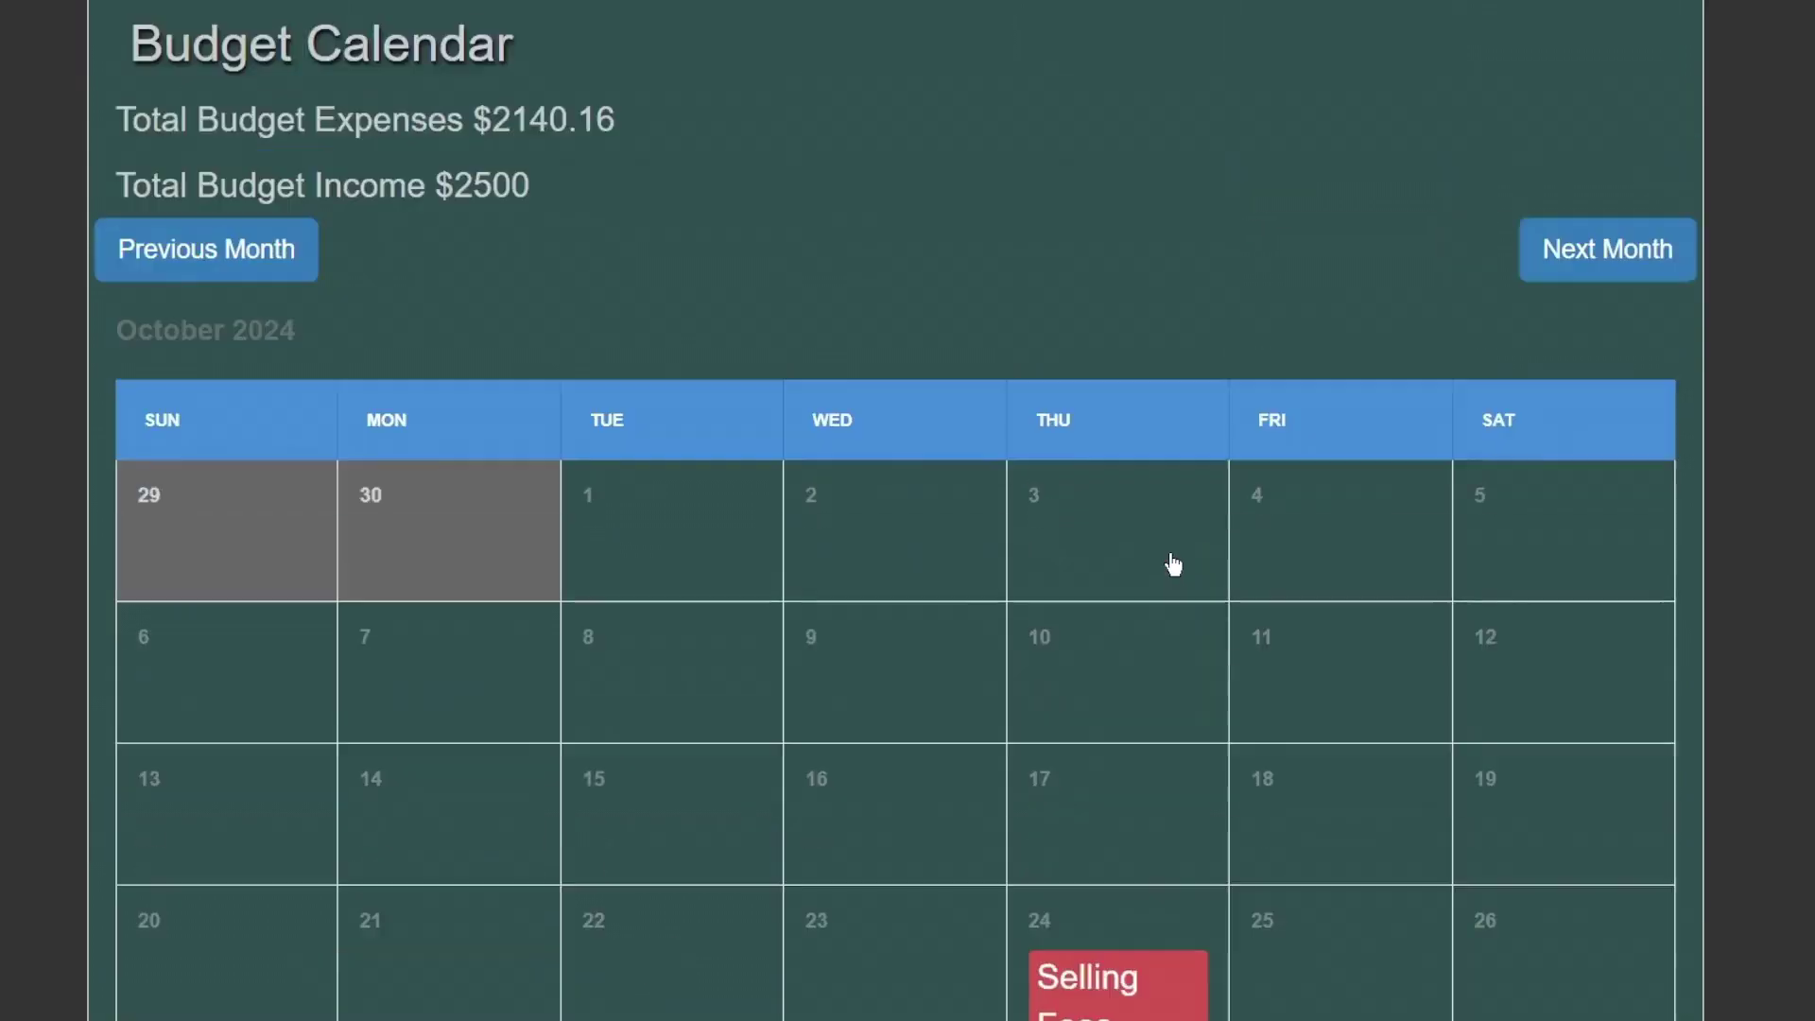
click(991, 88)
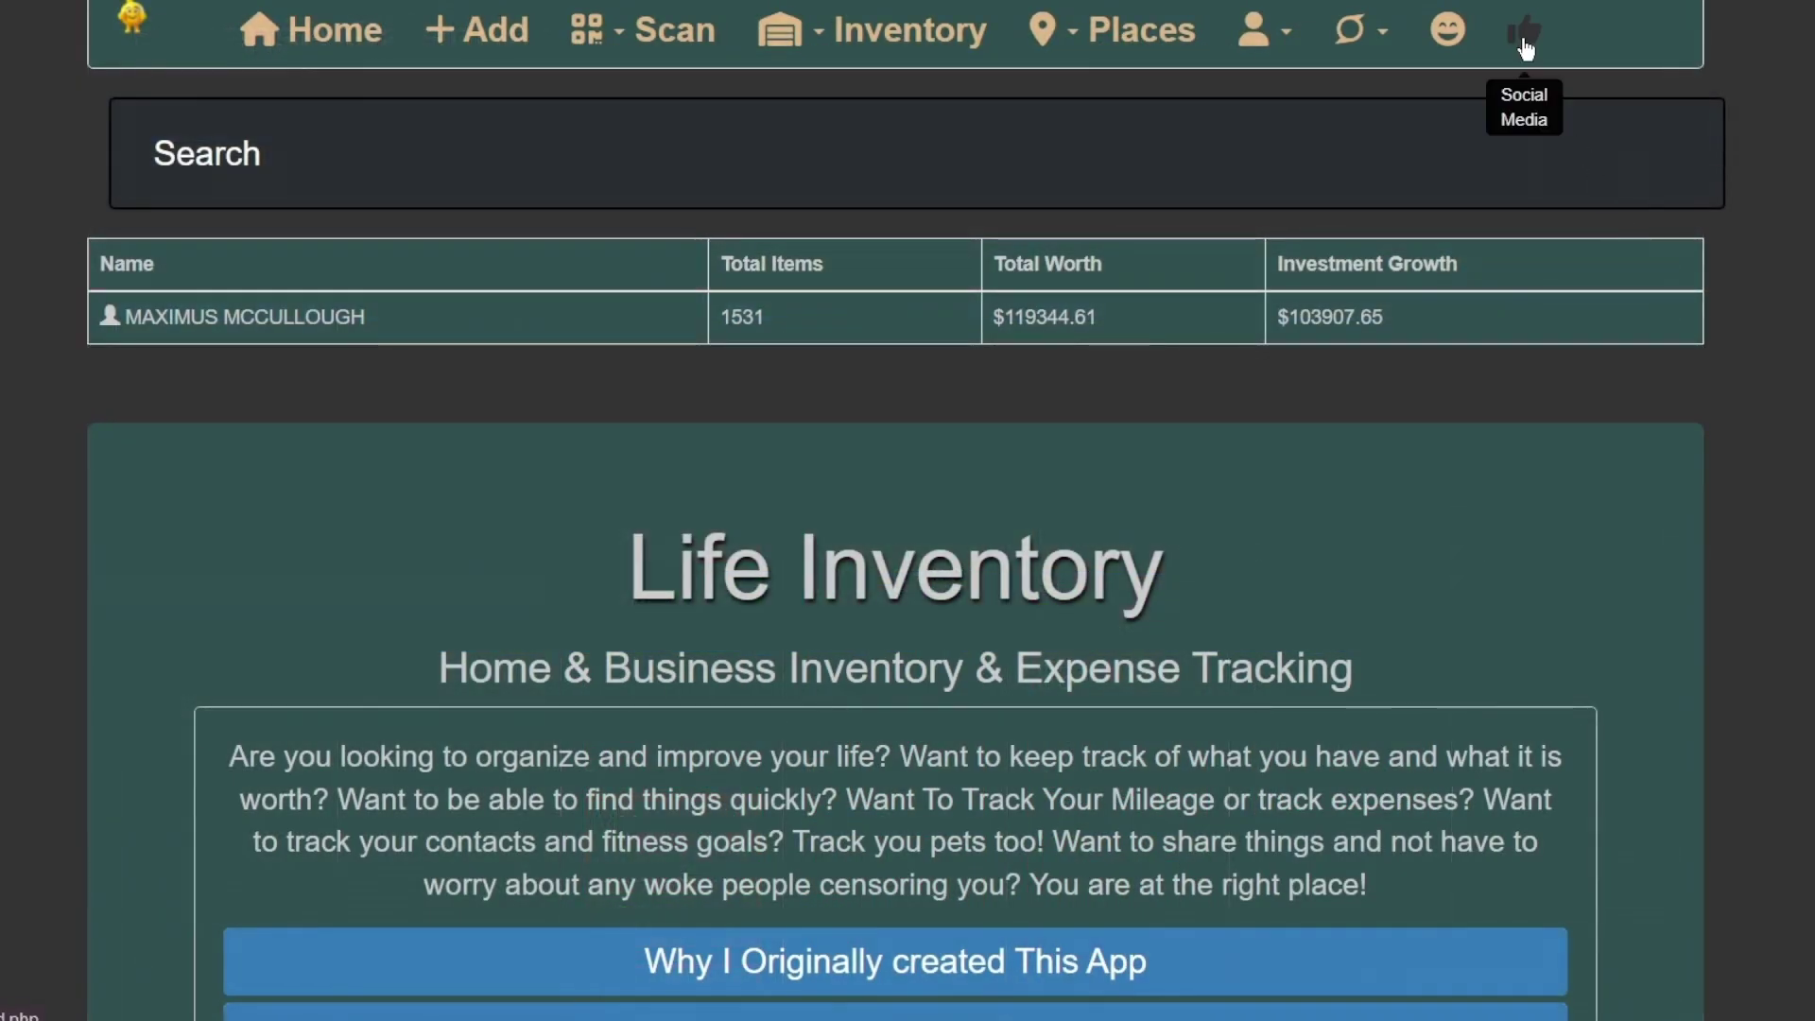
Step: Draft a new social media post reading 'I want to sell my gun! :-'
click(1523, 36)
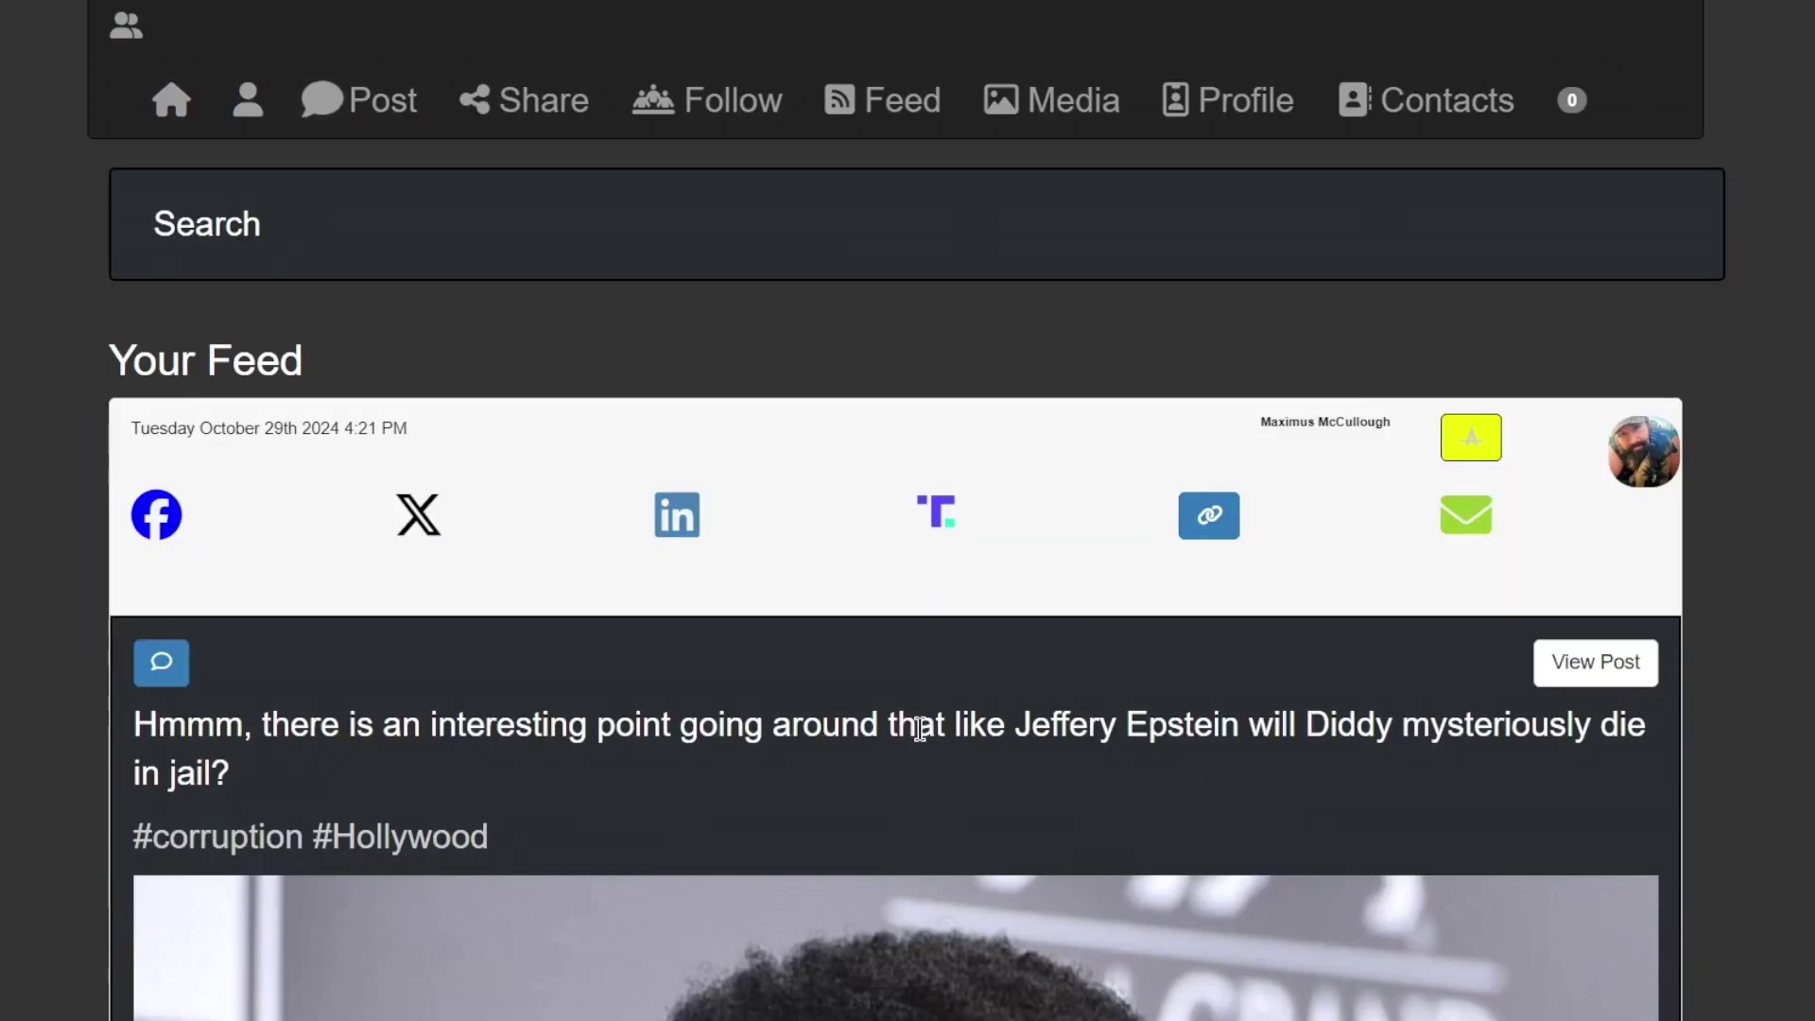
click(361, 100)
scroll(811, 580, down, 3)
text(I want to sell my gun!)
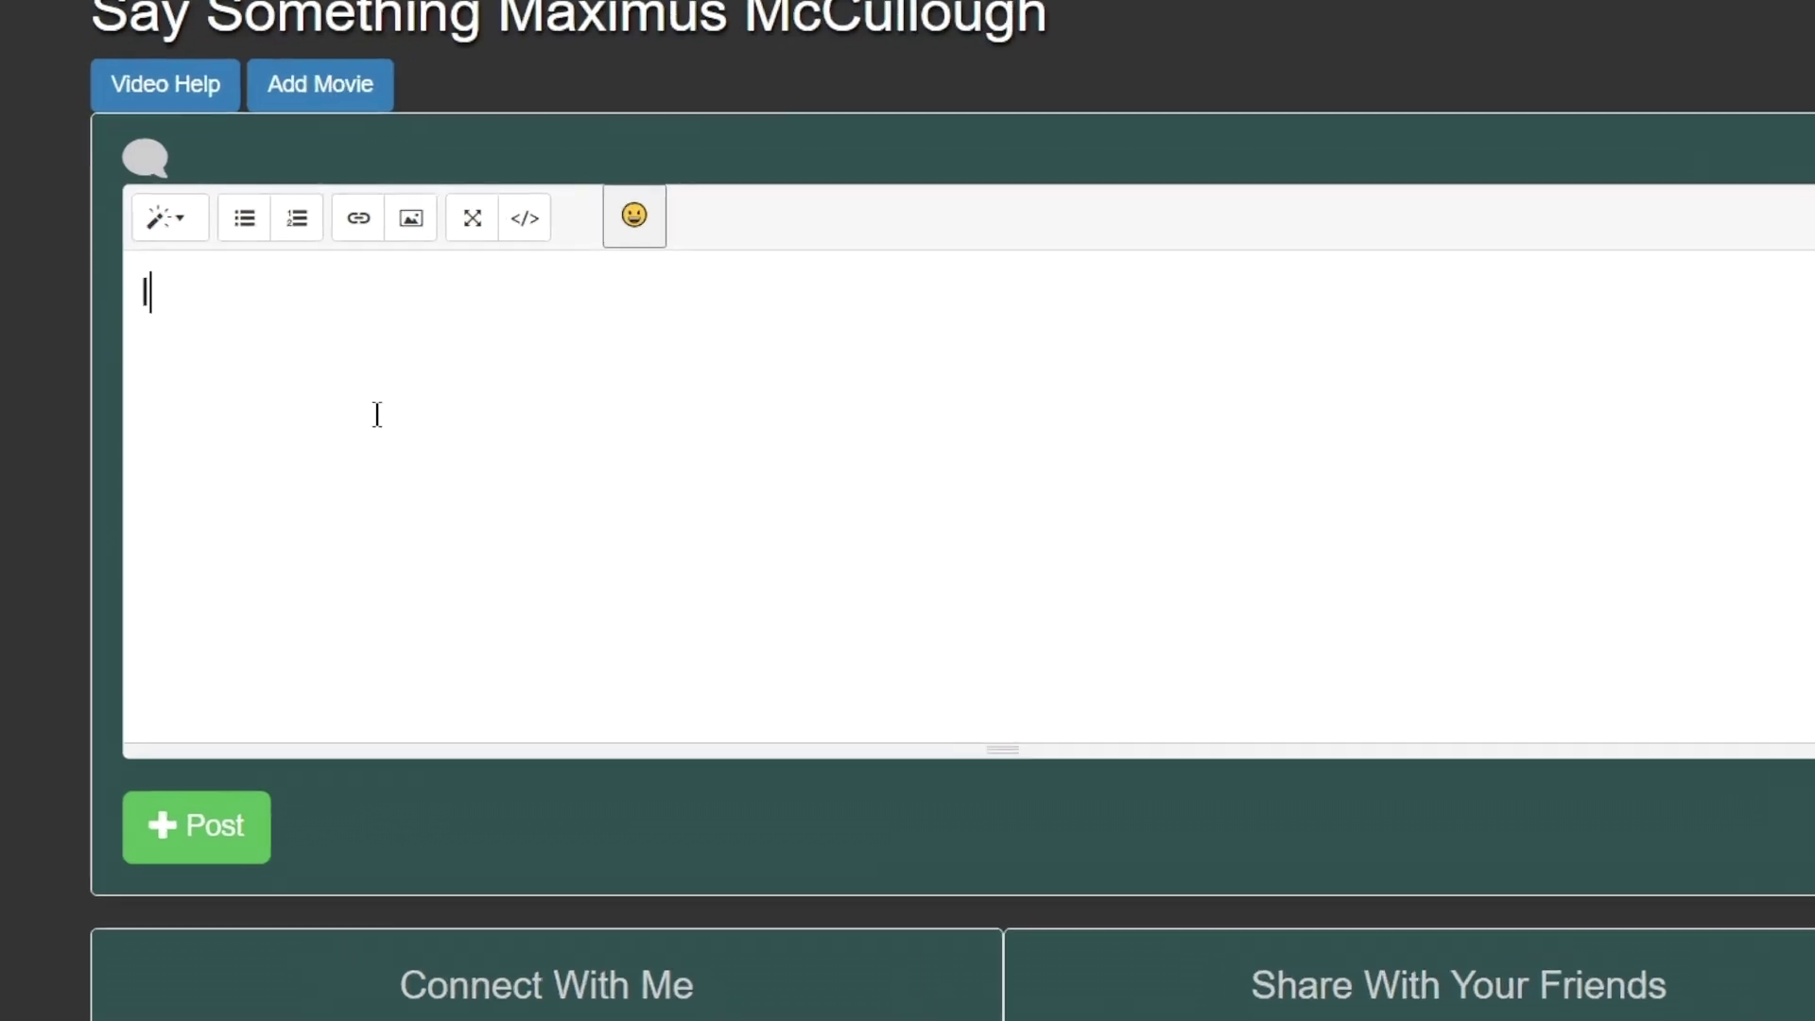
text(:-)
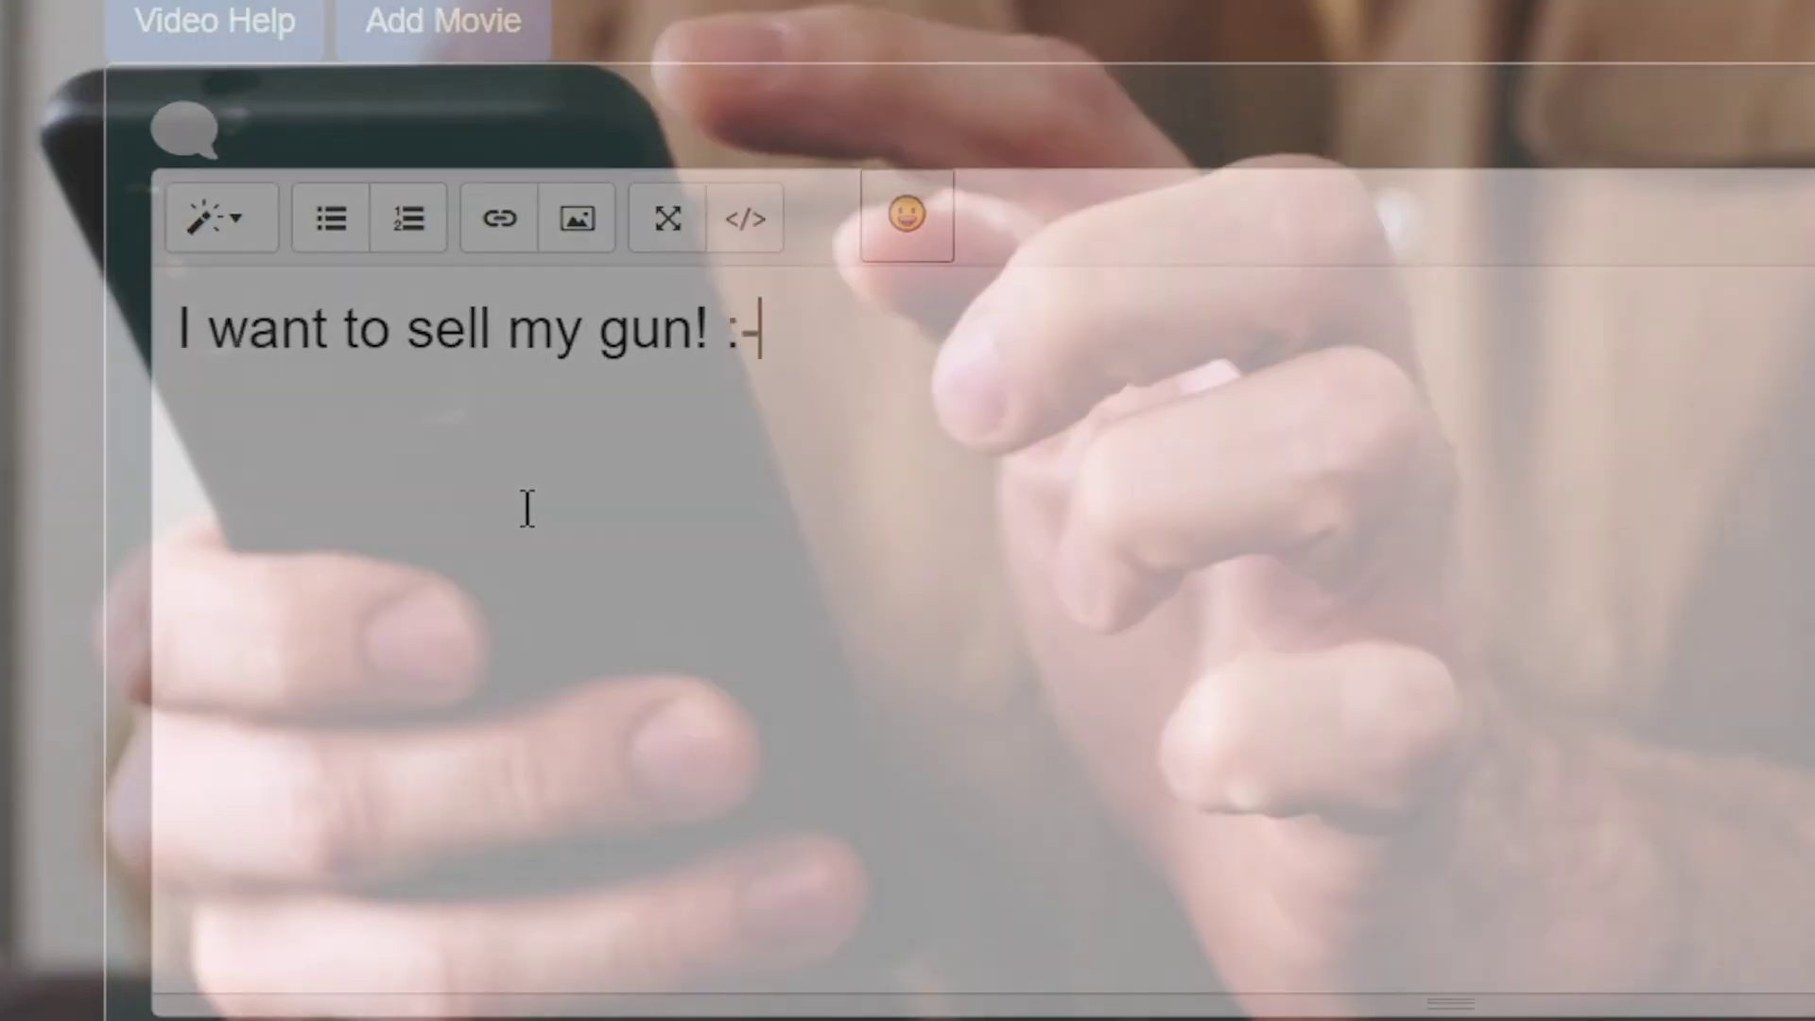